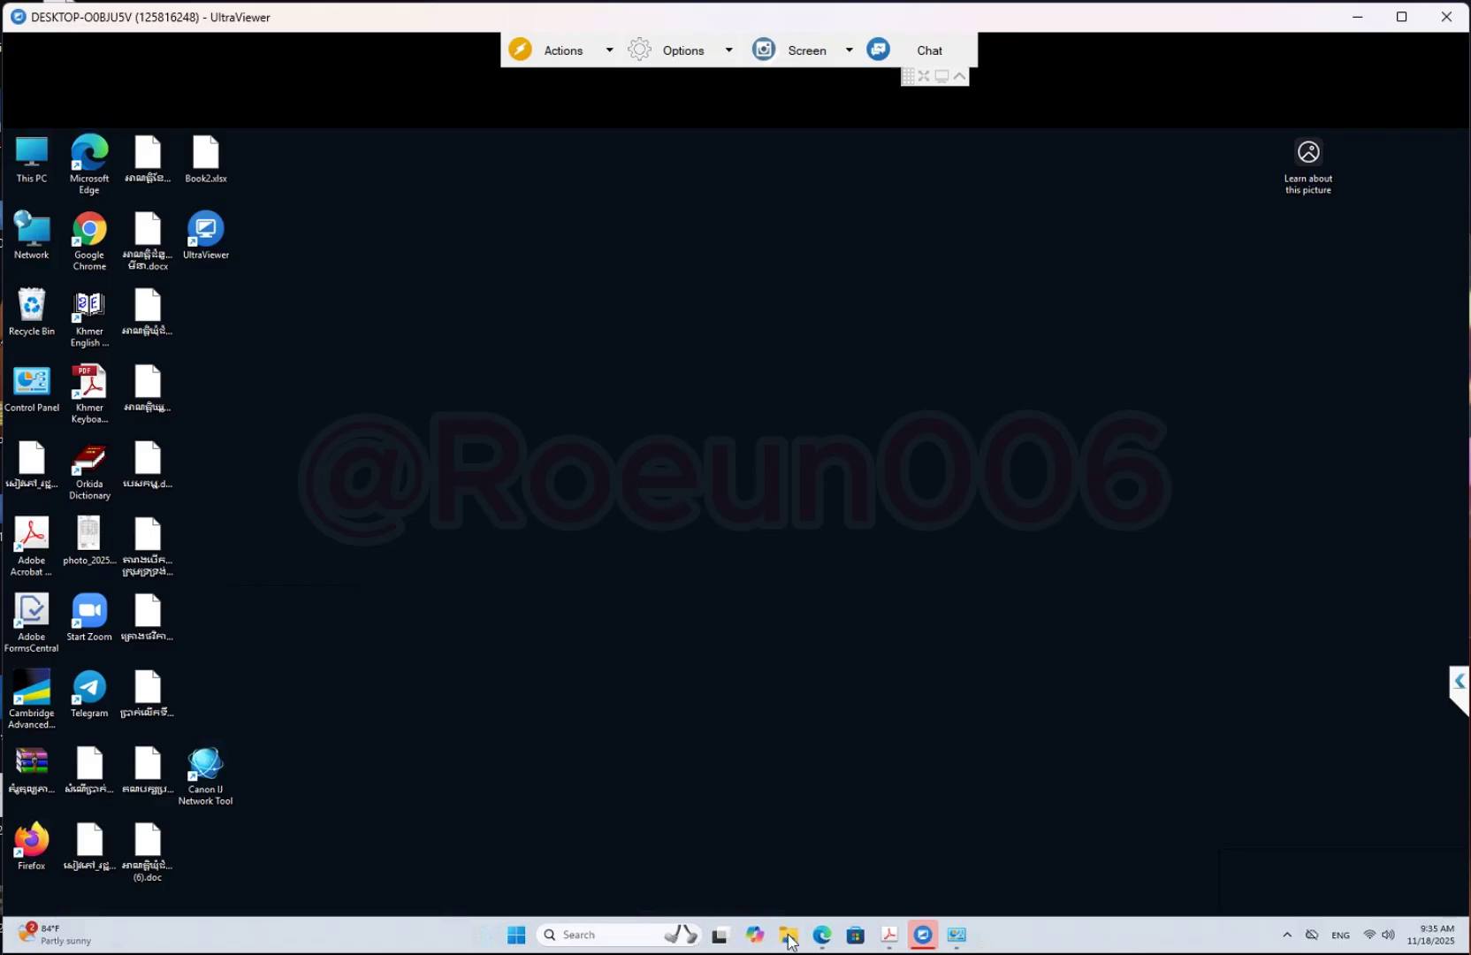
Open the Downloads folder in File Explorer and select the ProPlus2021Retail disc image
{"action": "left_click", "coordinate": [790, 939]}
{"action": "left_click_drag", "start_coordinate": [654, 341], "coordinate": [601, 215]}
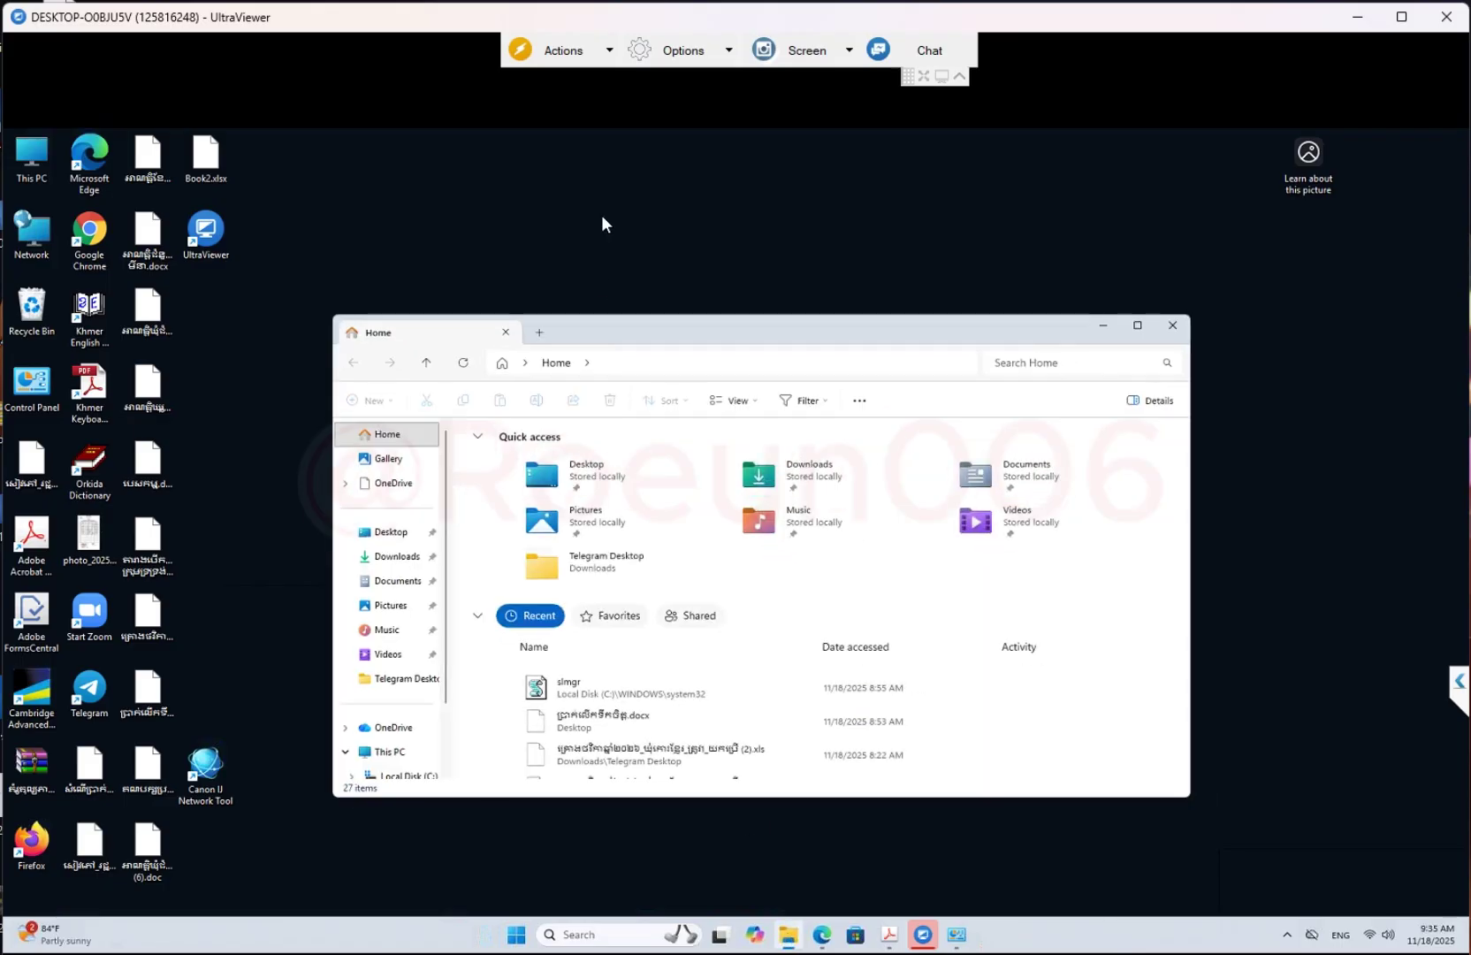
{"action": "left_click", "coordinate": [349, 449]}
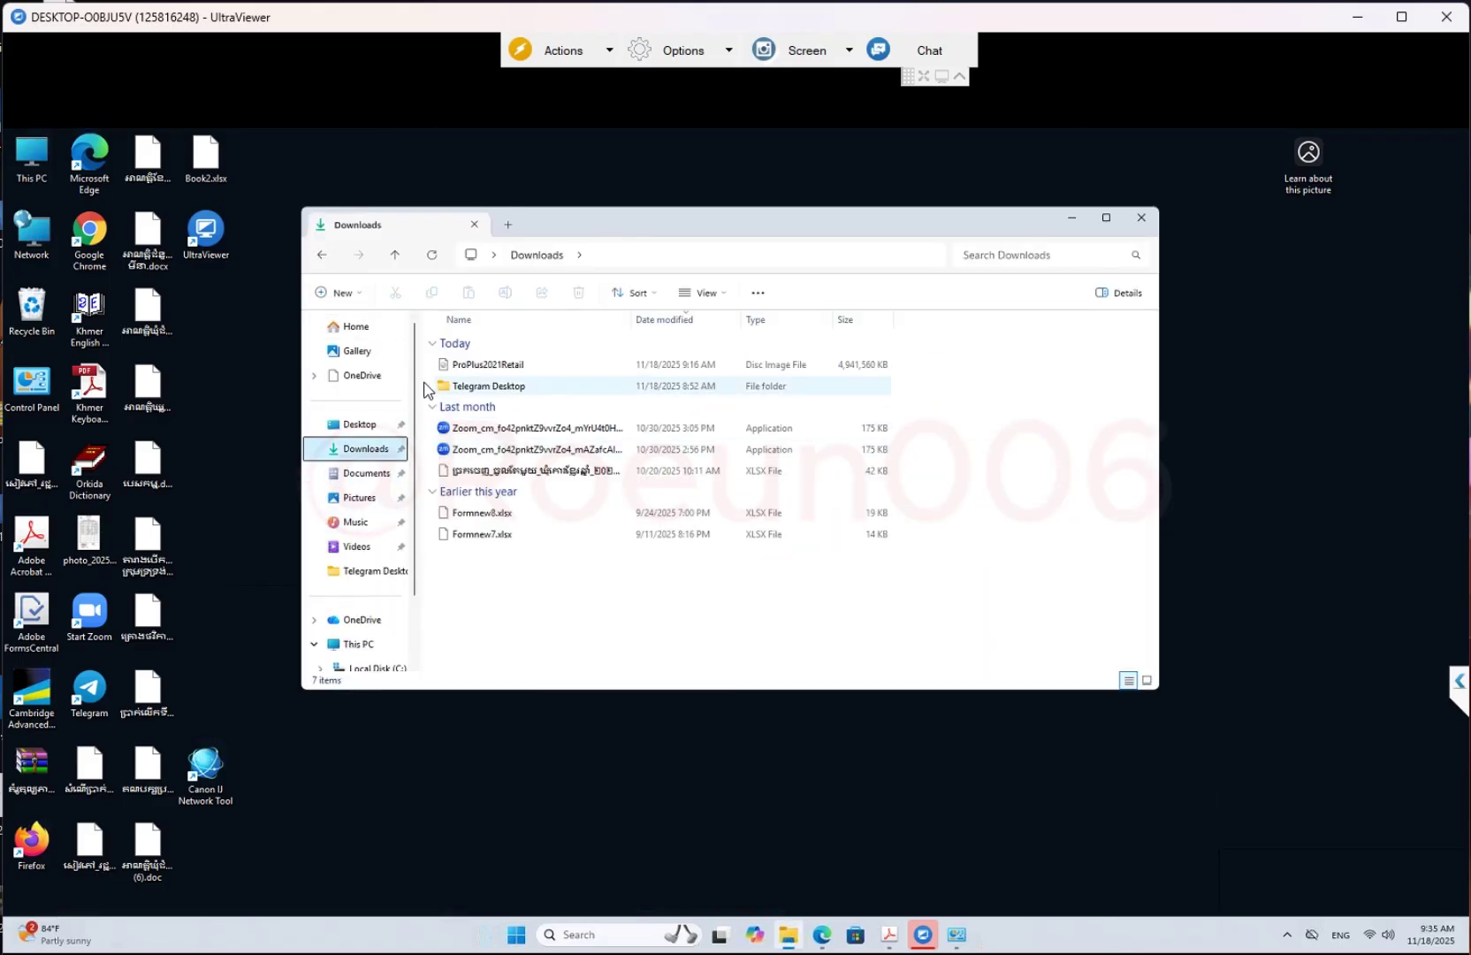
{"action": "left_click", "coordinate": [478, 368]}
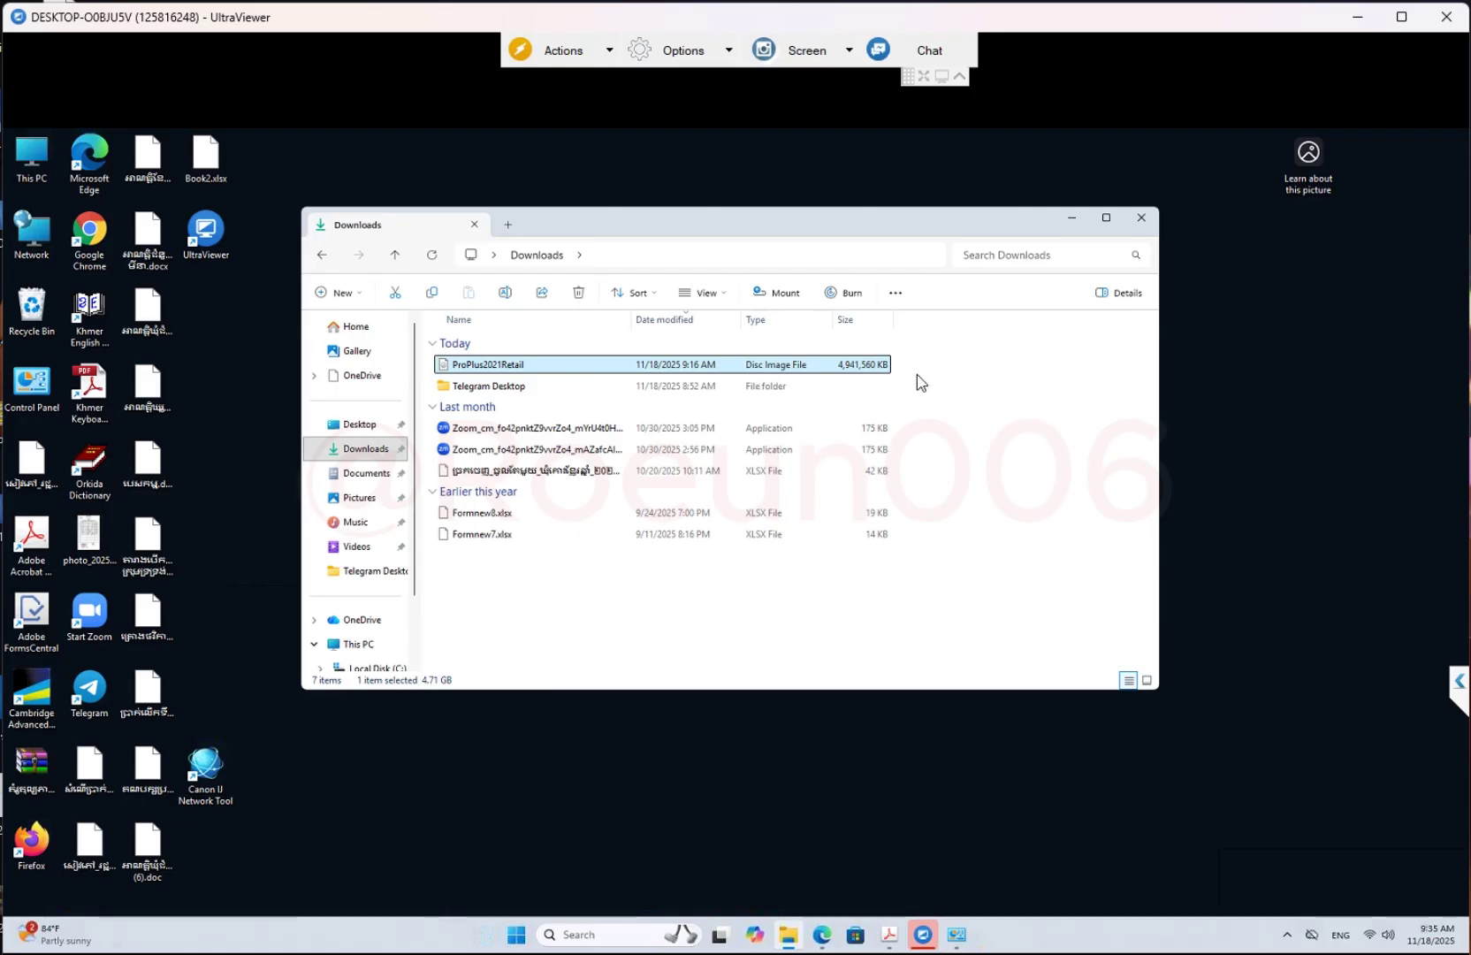
Check the file size of the ProPlus2021Retail disc image in its properties, closing them when done
{"action": "right_click", "coordinate": [750, 375]}
{"action": "left_click", "coordinate": [818, 607]}
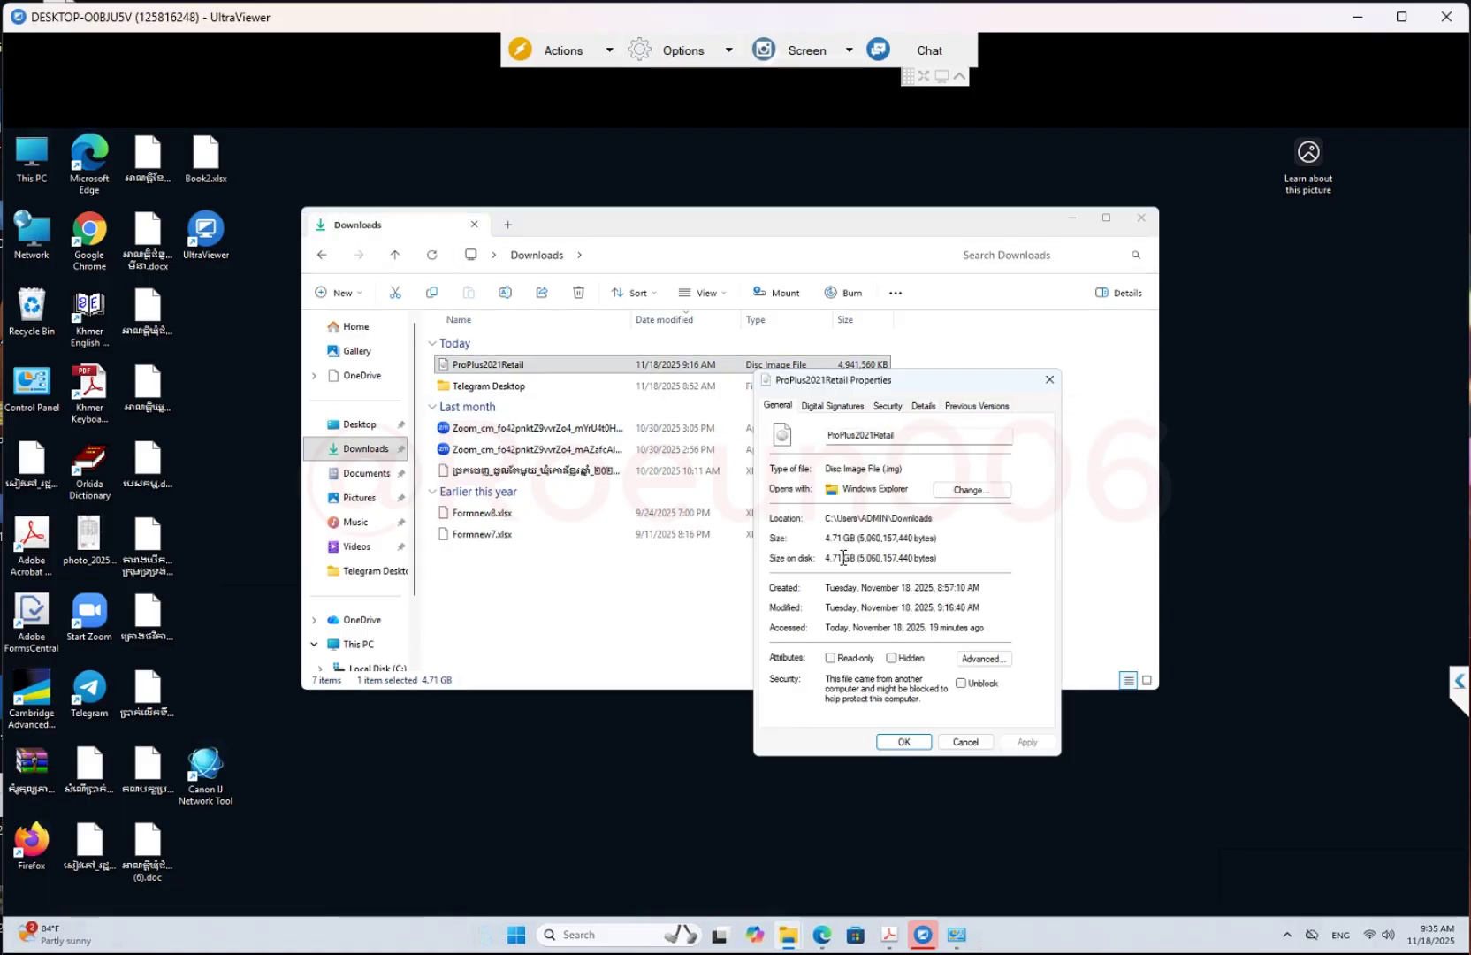
{"action": "left_click_drag", "start_coordinate": [862, 539], "coordinate": [831, 541]}
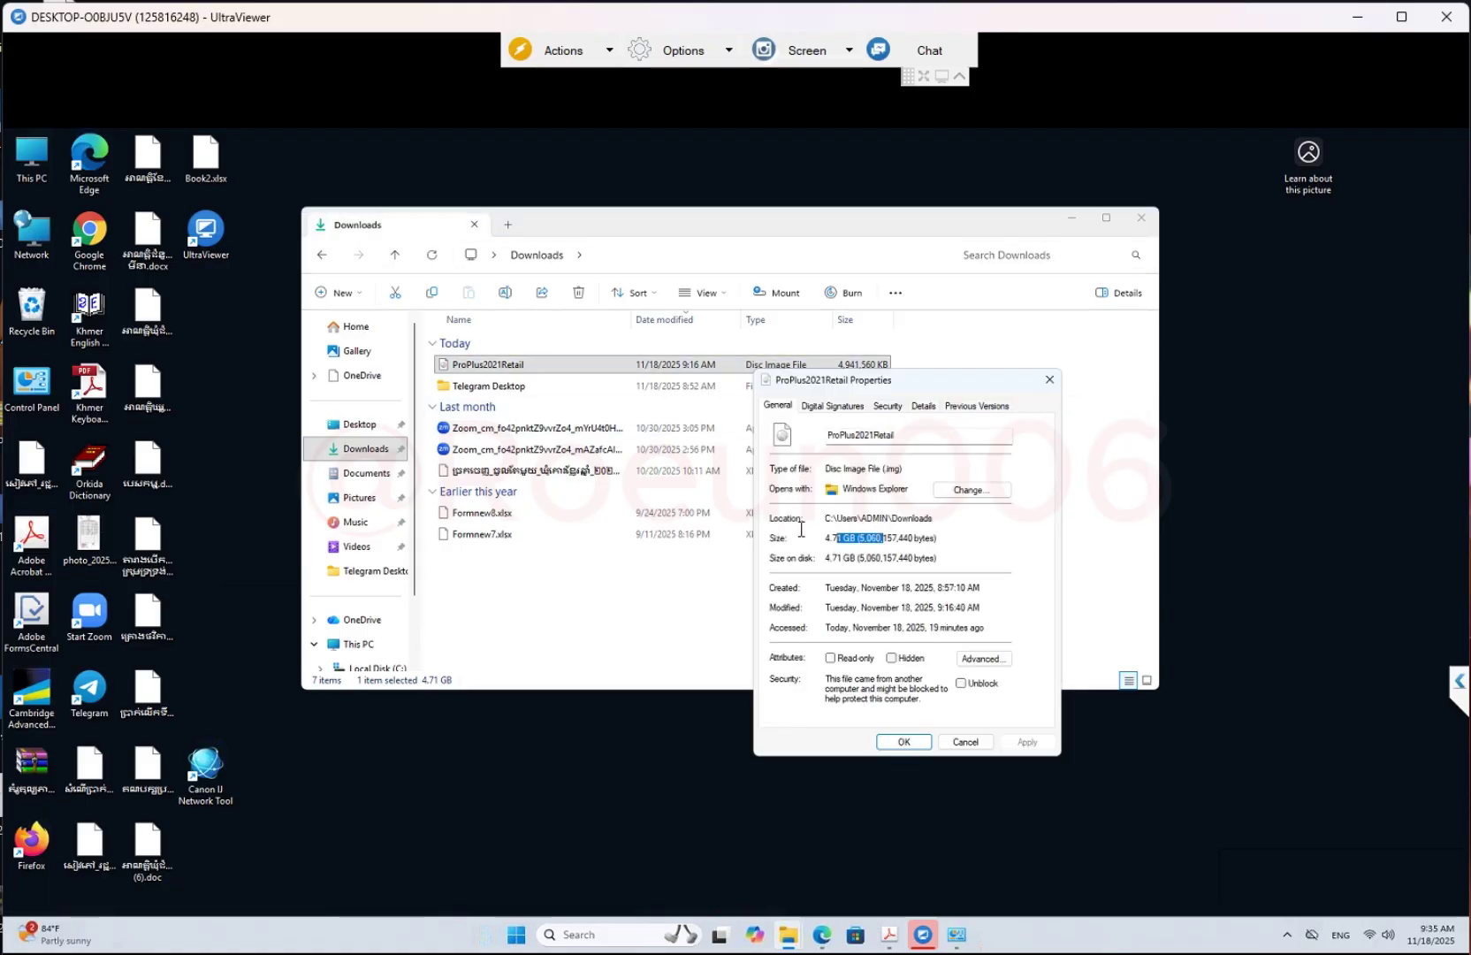
{"action": "left_click", "coordinate": [1049, 379]}
Maximize the File Explorer window and mount the ProPlus2021Retail disc image, allowing the file to open
{"action": "left_click", "coordinate": [1110, 219]}
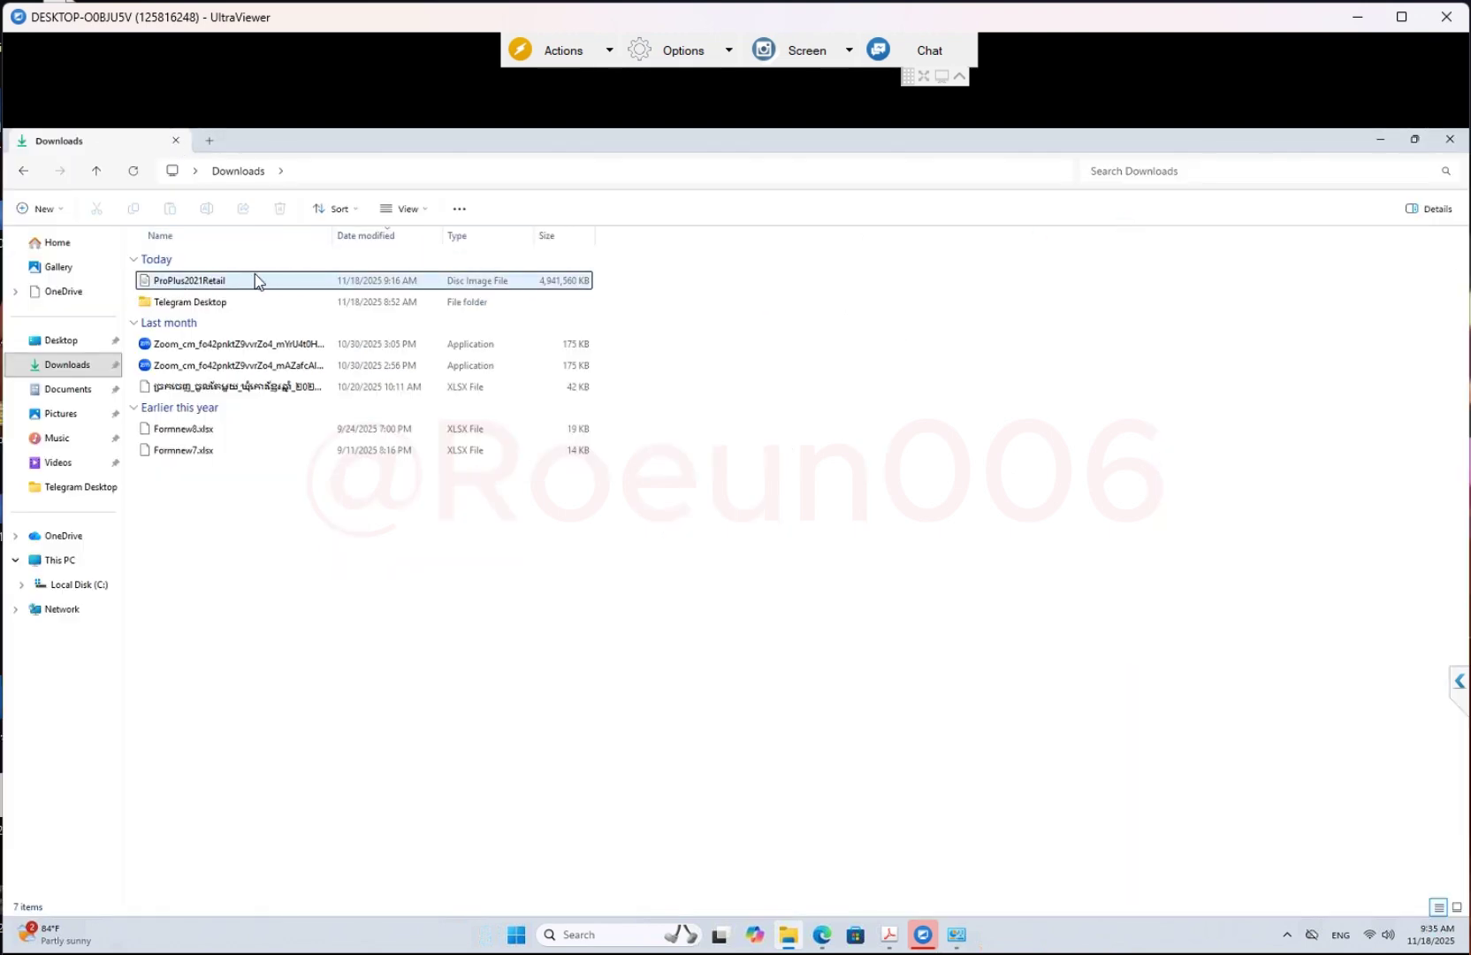
{"action": "right_click", "coordinate": [210, 284]}
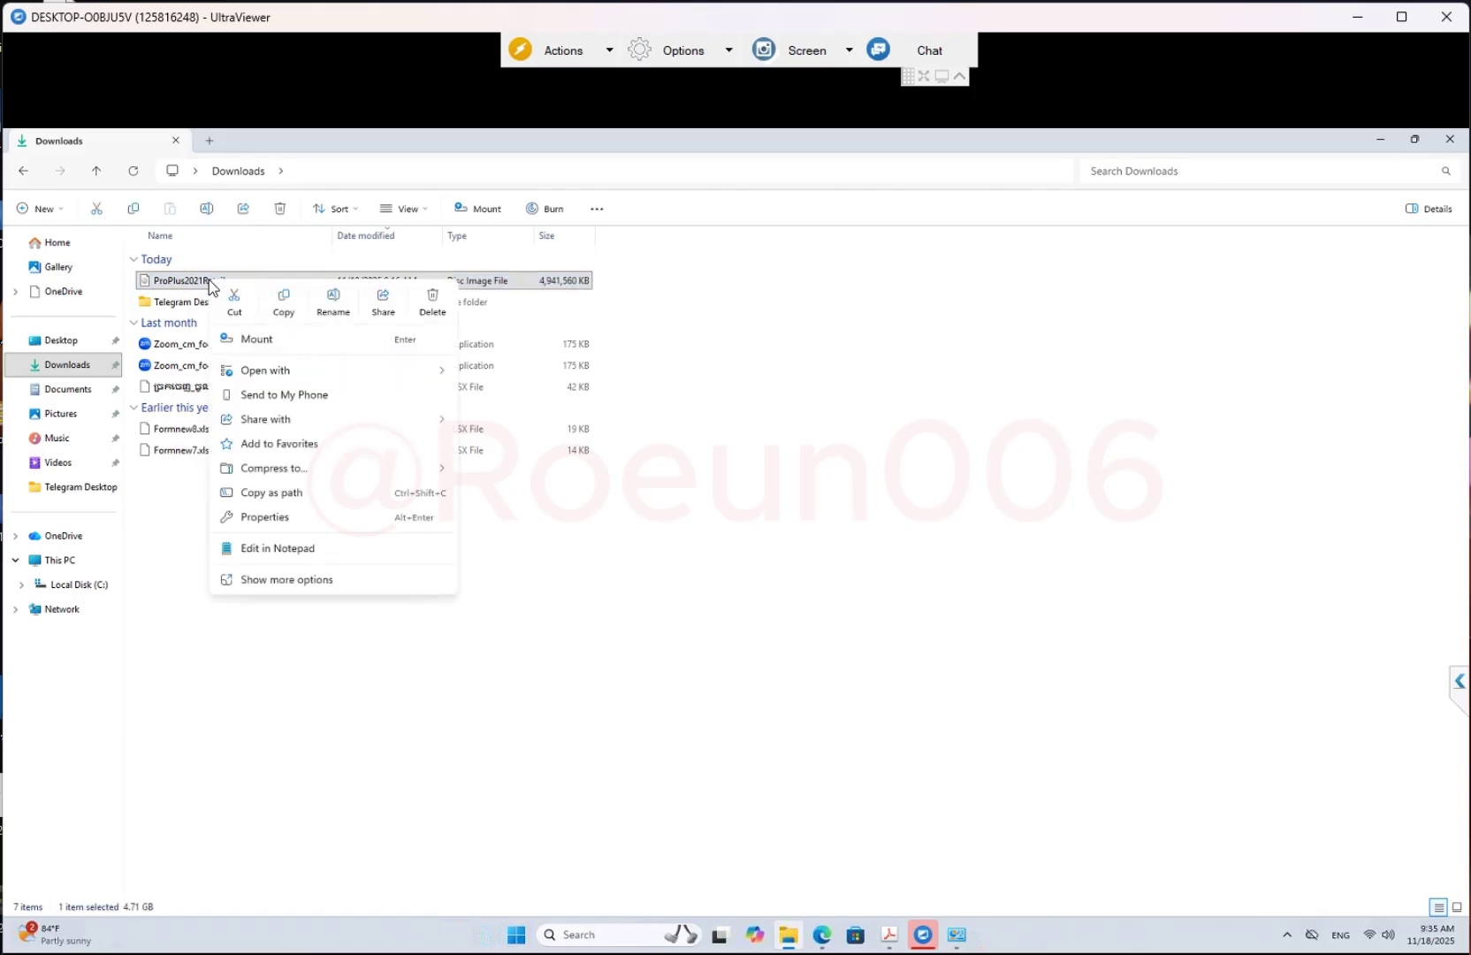
{"action": "left_click", "coordinate": [256, 340]}
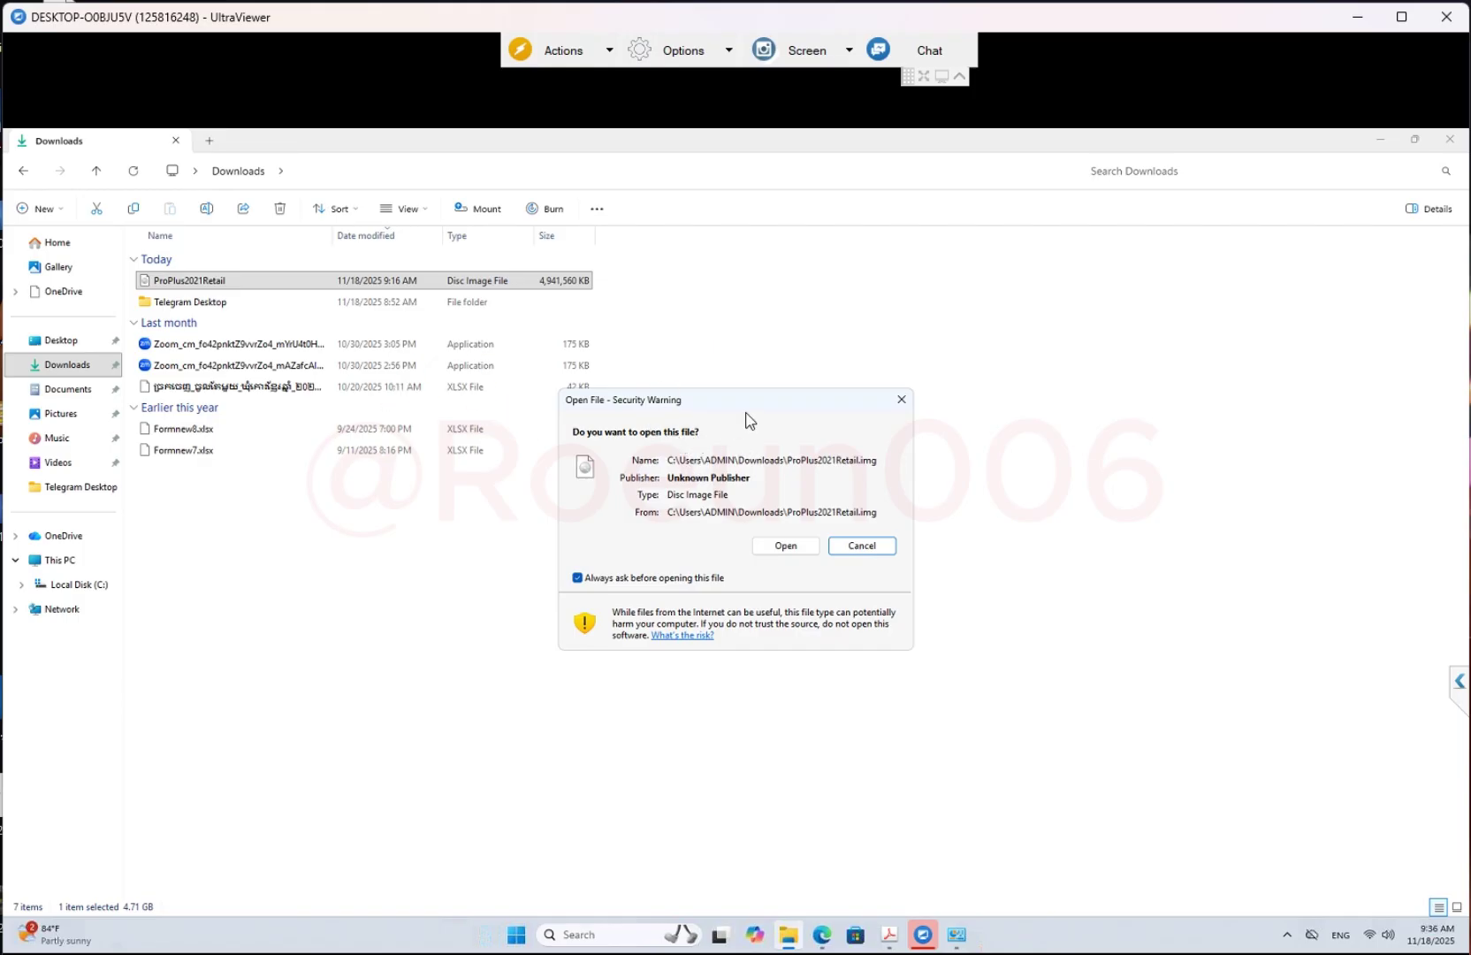
{"action": "left_click_drag", "start_coordinate": [667, 403], "coordinate": [630, 293]}
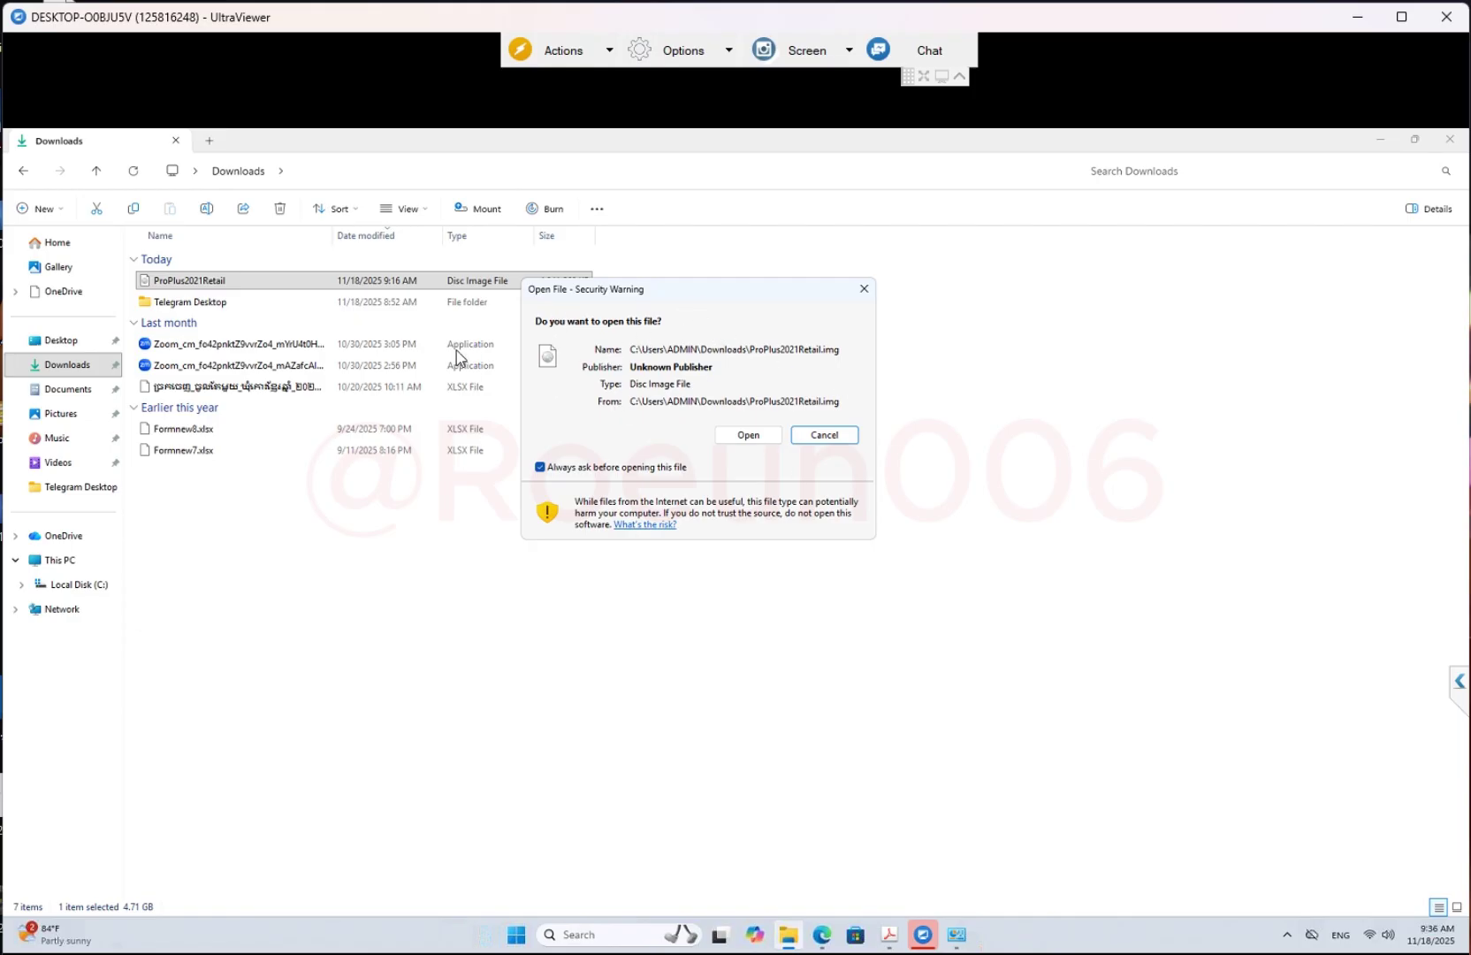
{"action": "left_click", "coordinate": [754, 439]}
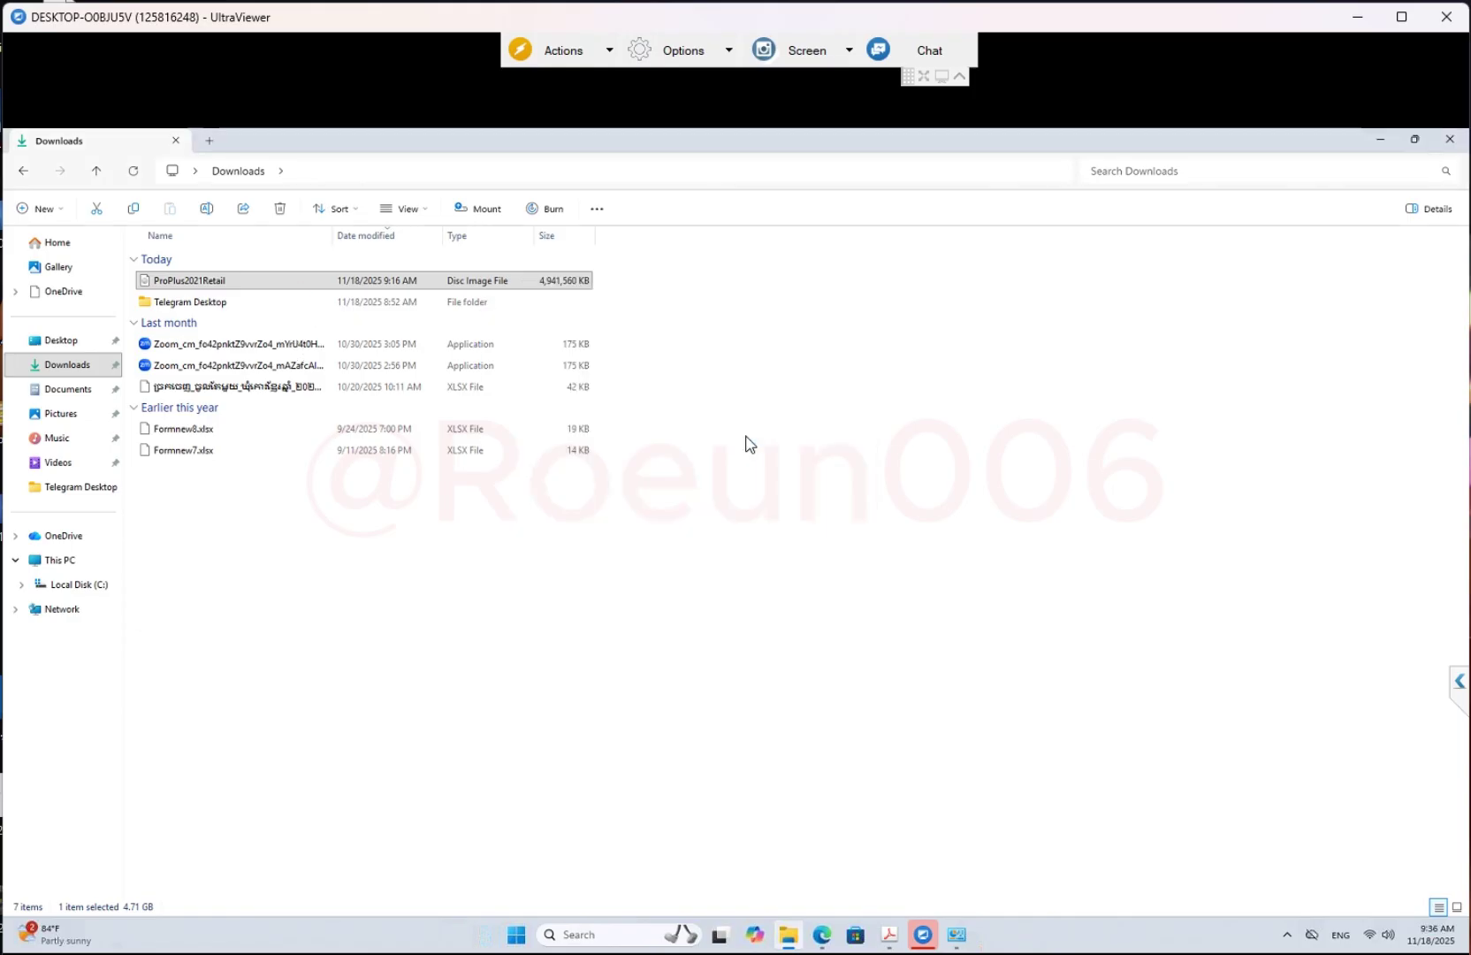
Examine the contents of the mounted DVD drive and its Office folder, returning to the drive's root
{"action": "left_click_drag", "start_coordinate": [198, 389], "coordinate": [287, 260]}
{"action": "left_click", "coordinate": [265, 354]}
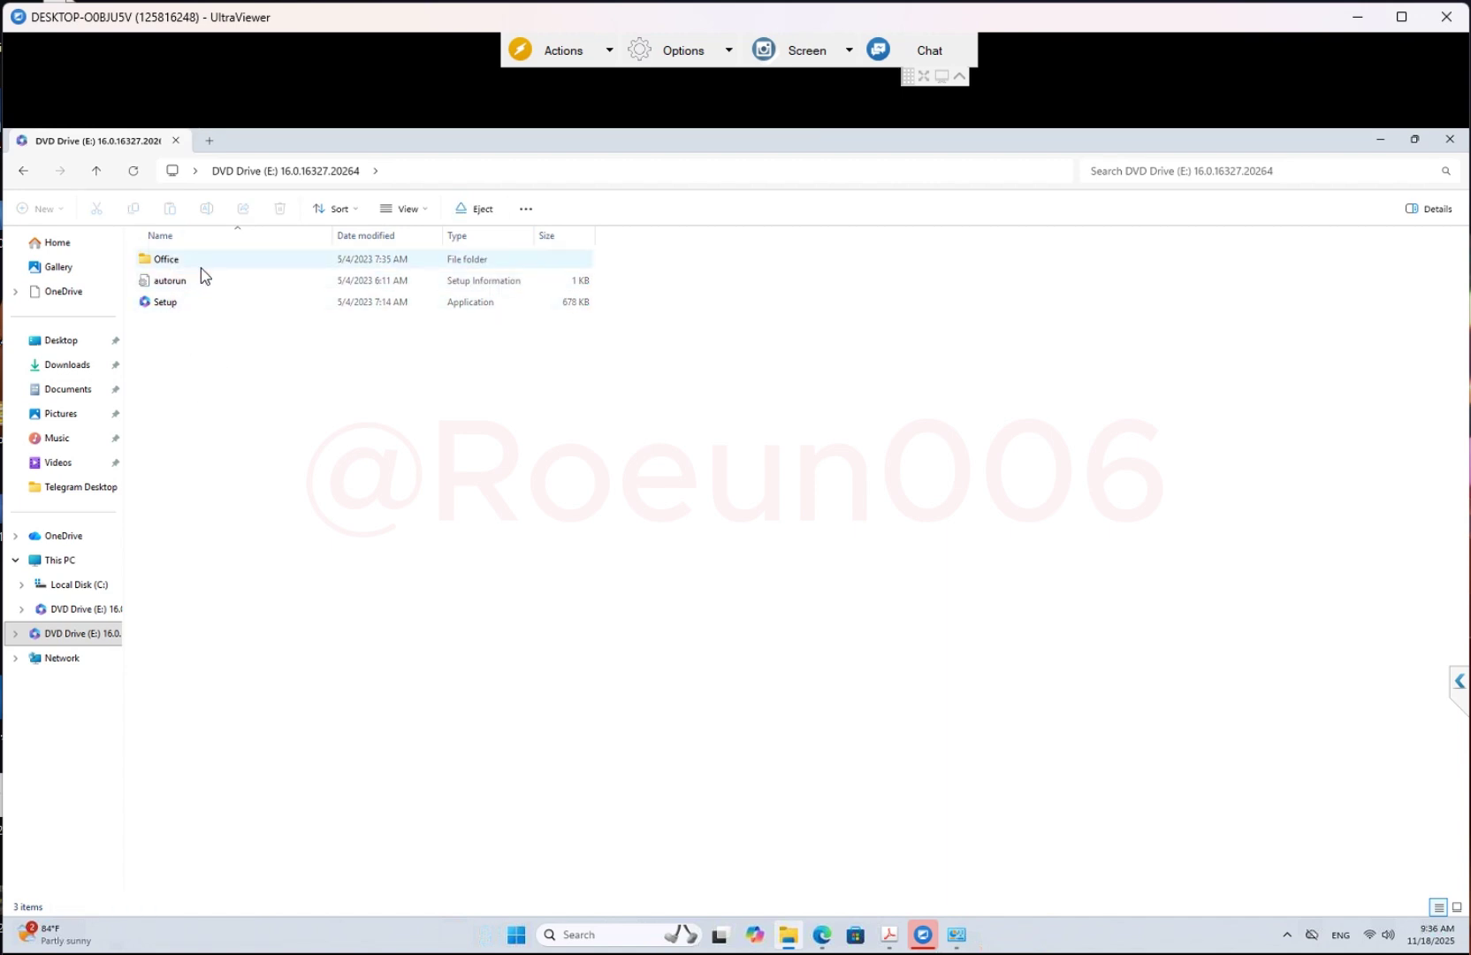
{"action": "left_click", "coordinate": [185, 303]}
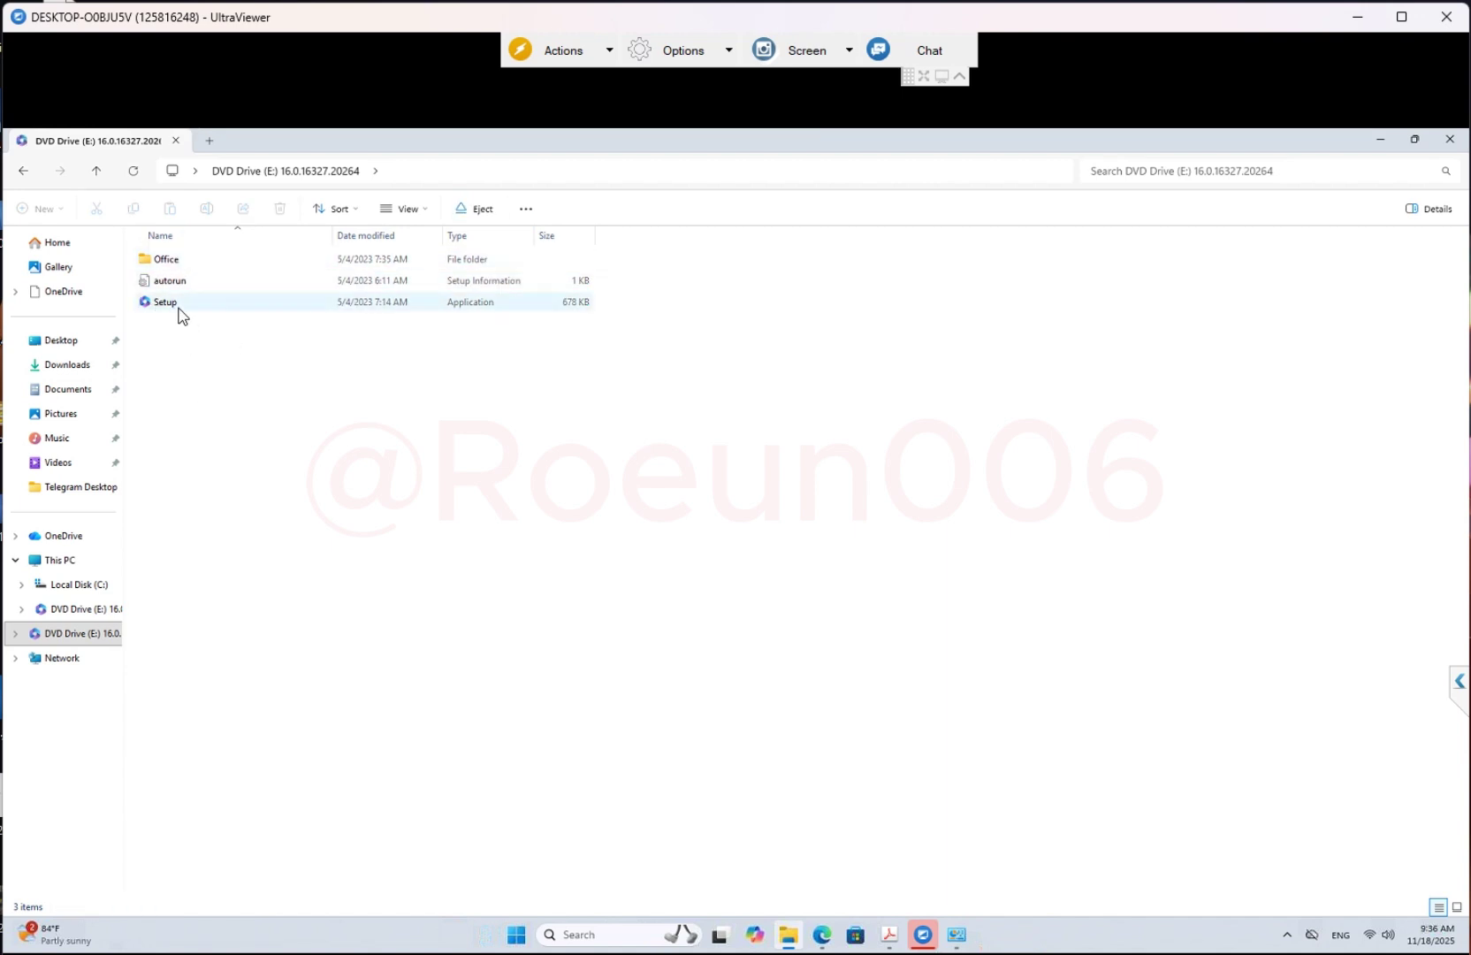
{"action": "left_click", "coordinate": [185, 260]}
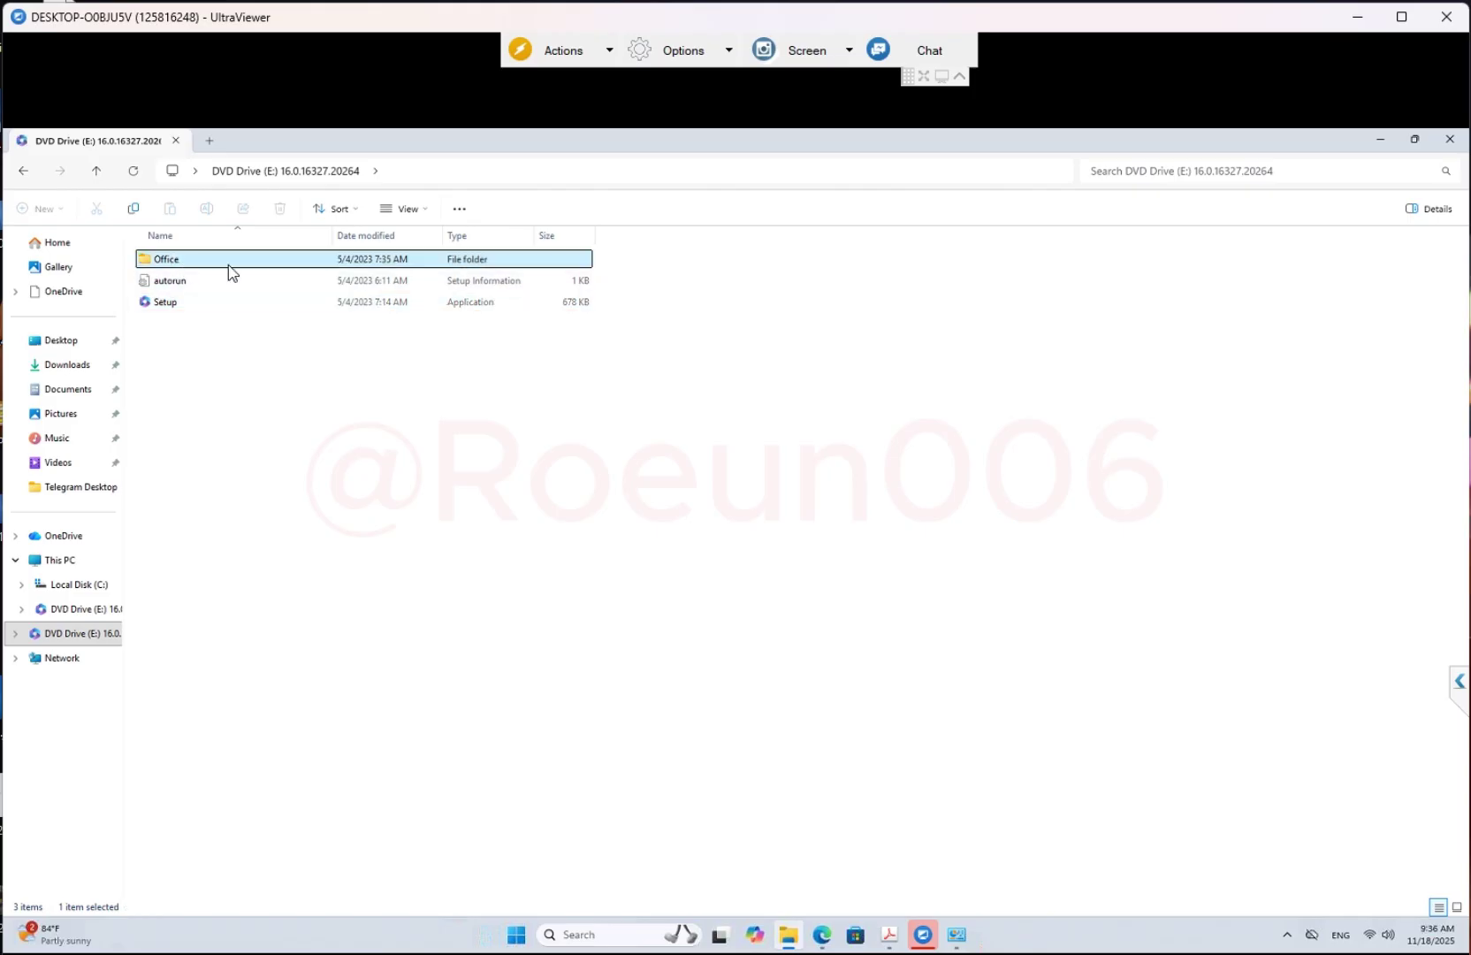
{"action": "double_click", "coordinate": [218, 268]}
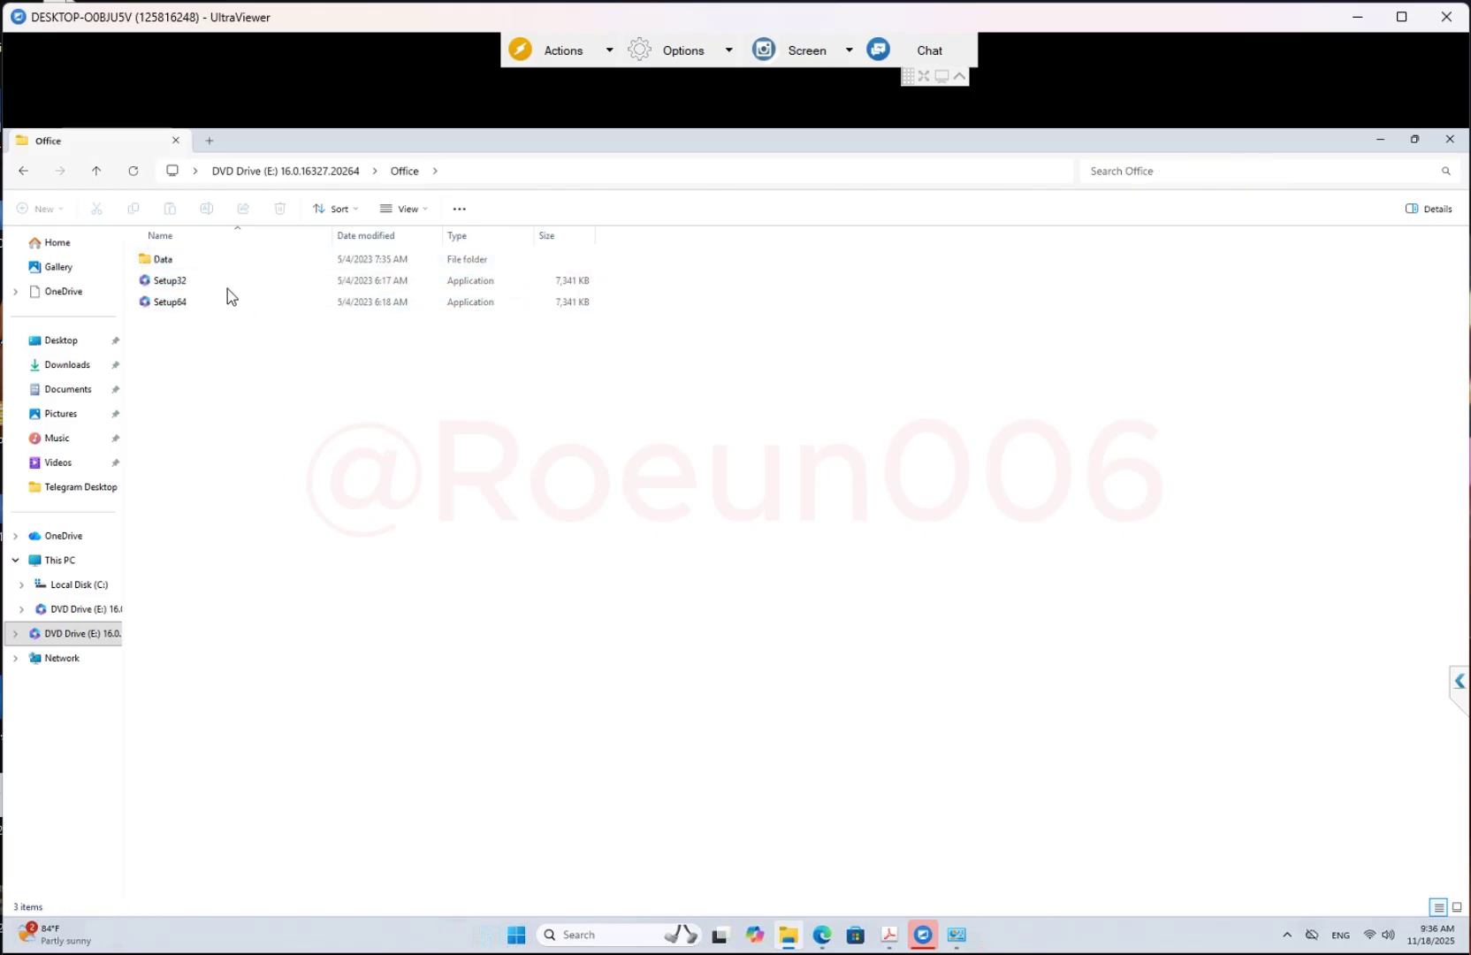
{"action": "left_click_drag", "start_coordinate": [187, 341], "coordinate": [283, 274]}
{"action": "left_click", "coordinate": [211, 329]}
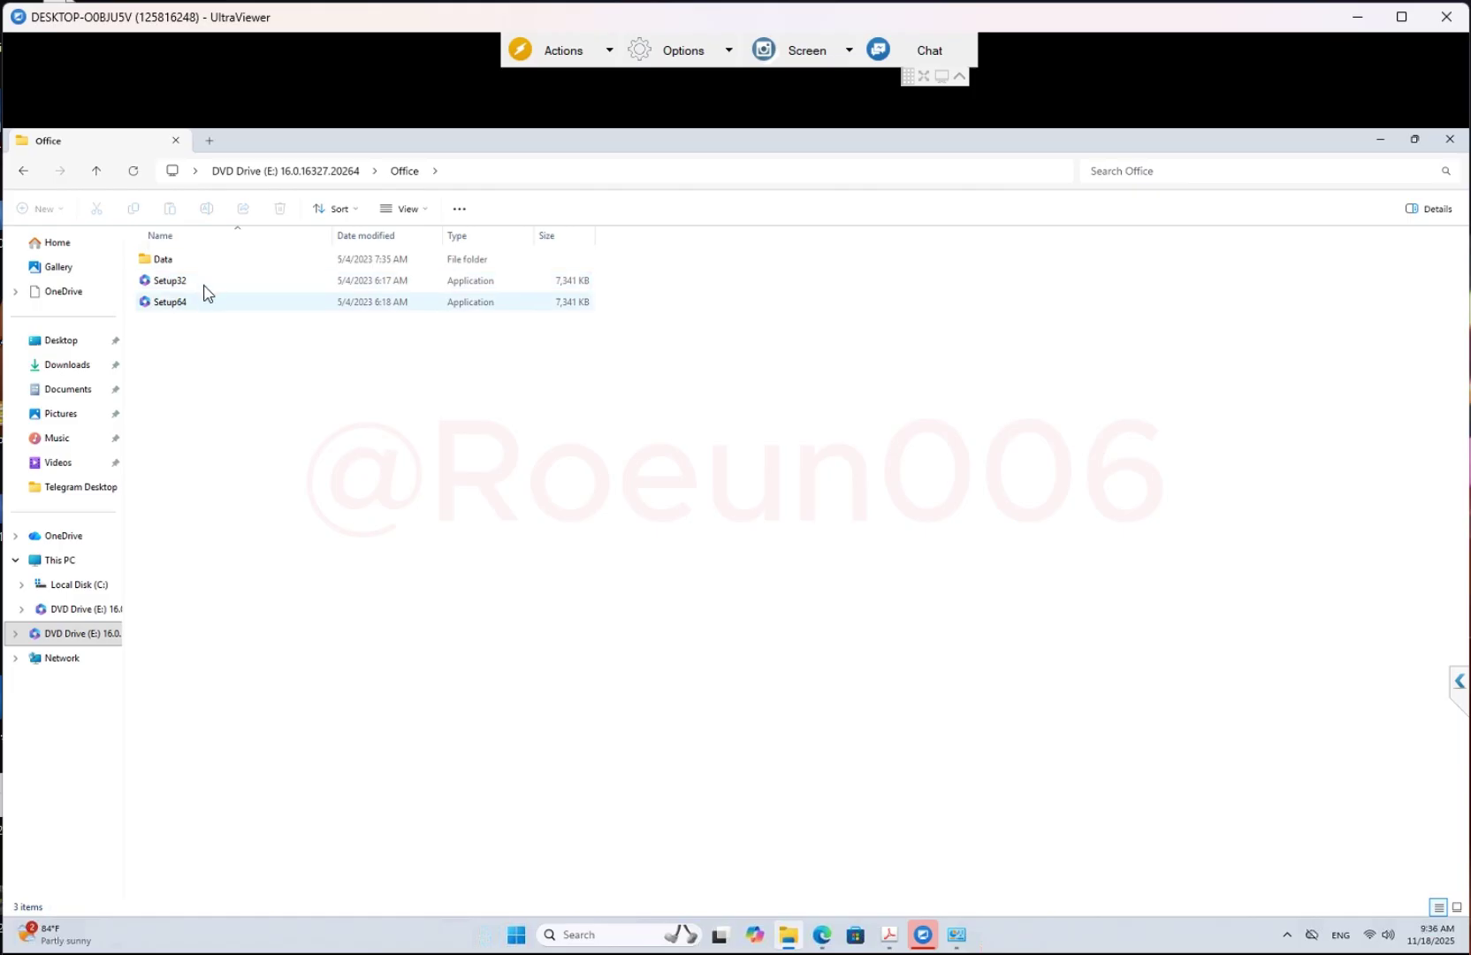
{"action": "left_click", "coordinate": [27, 170]}
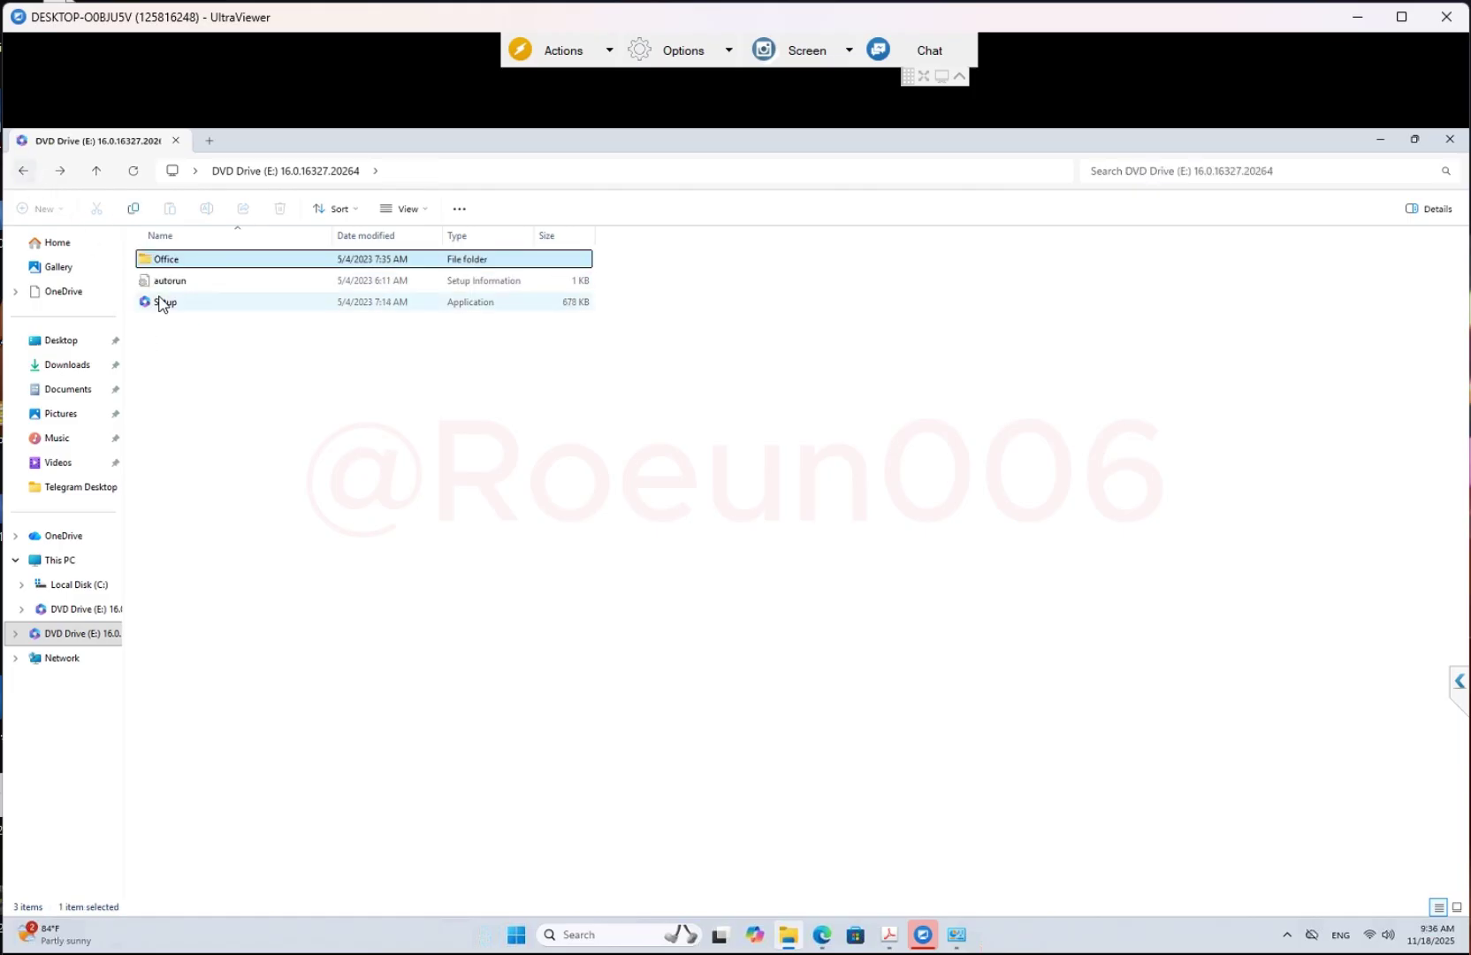
Run Setup from the mounted DVD drive and allow it to make changes to the device
{"action": "left_click", "coordinate": [162, 304]}
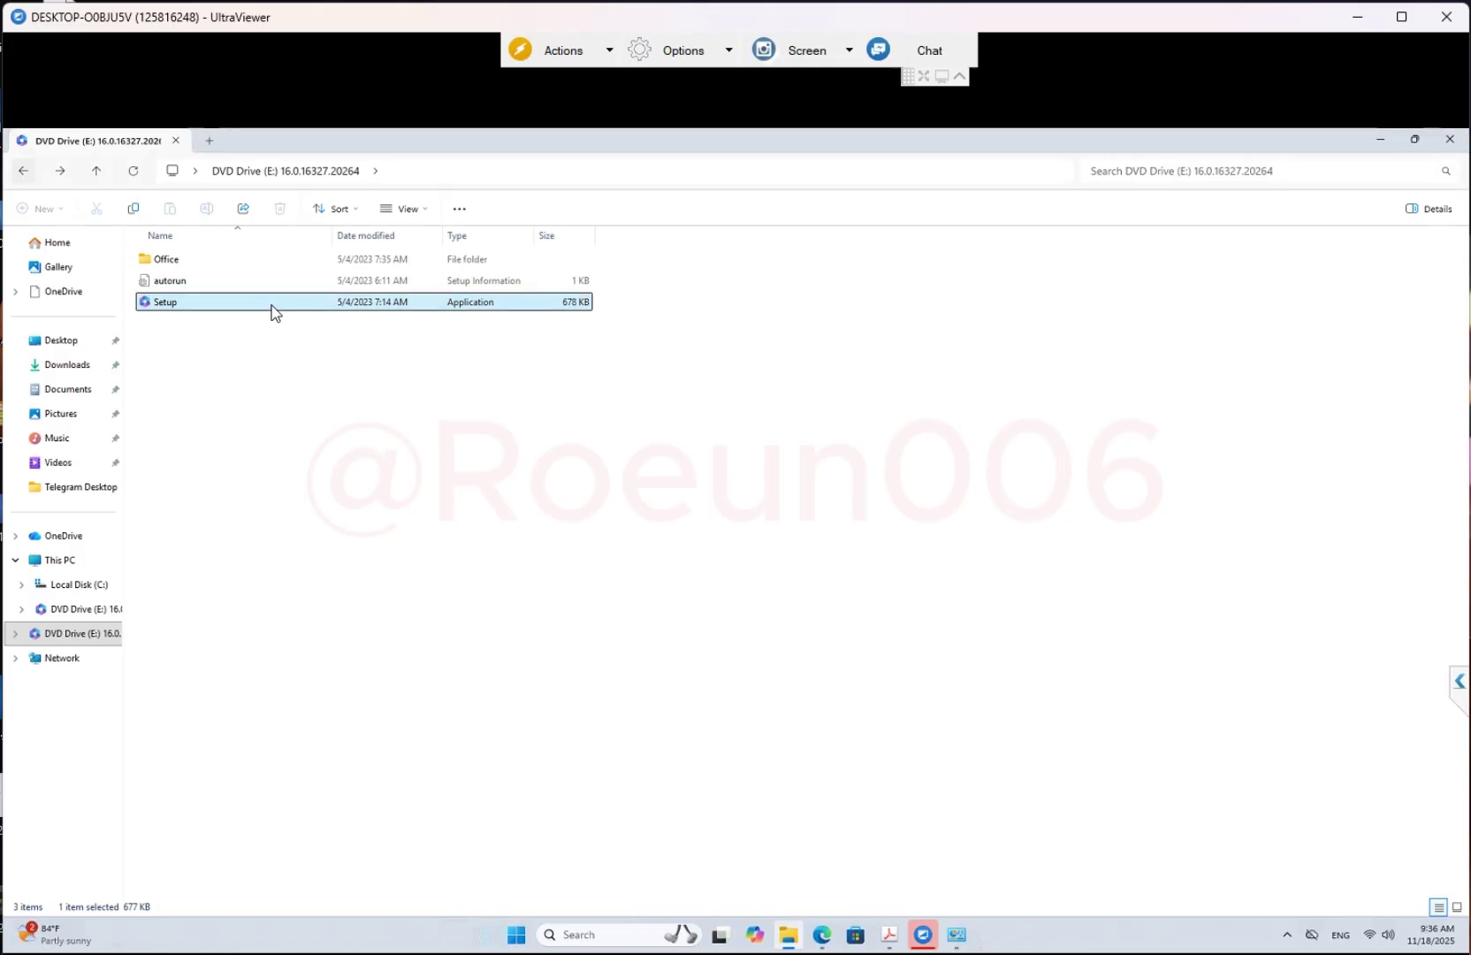
{"action": "double_click", "coordinate": [272, 305]}
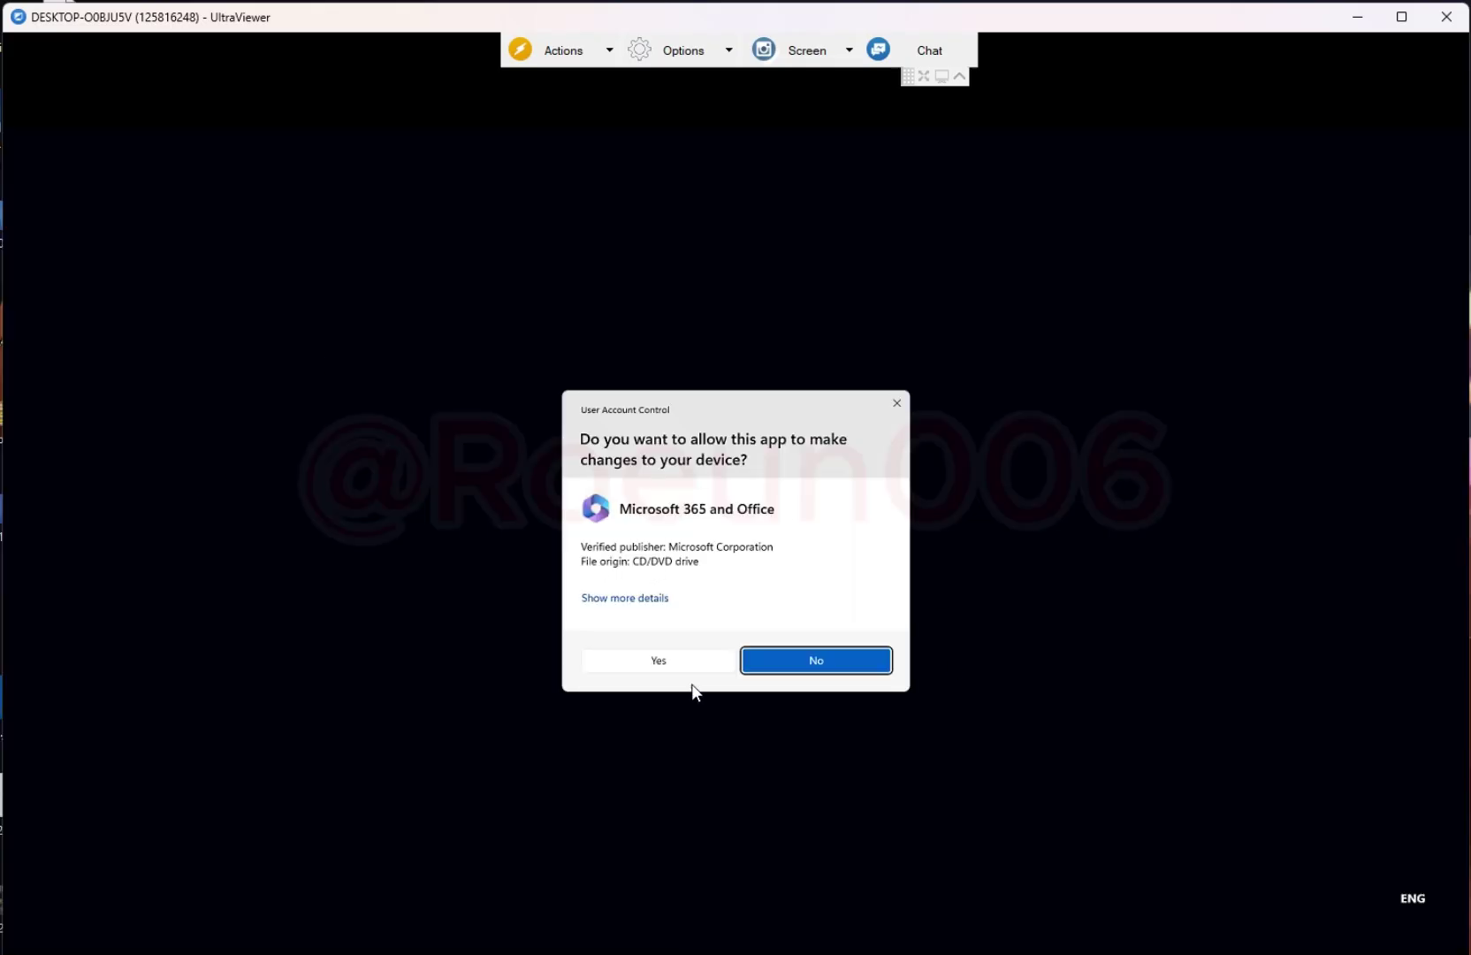
{"action": "left_click", "coordinate": [676, 663]}
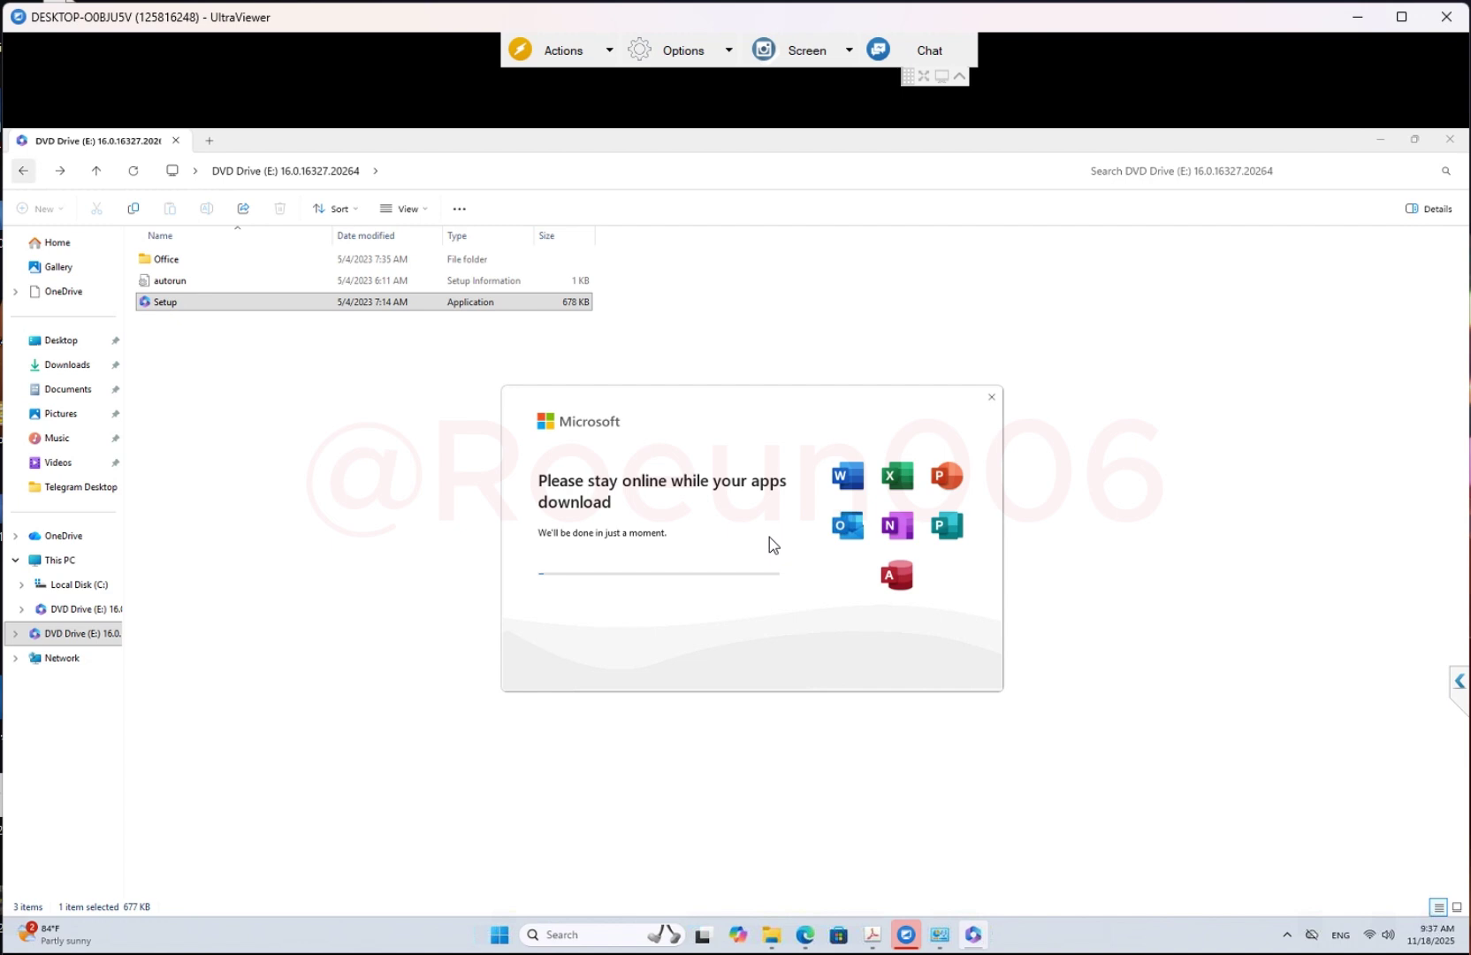
Close the File Explorer window behind the Office installer and refresh the desktop
{"action": "left_click", "coordinate": [473, 390]}
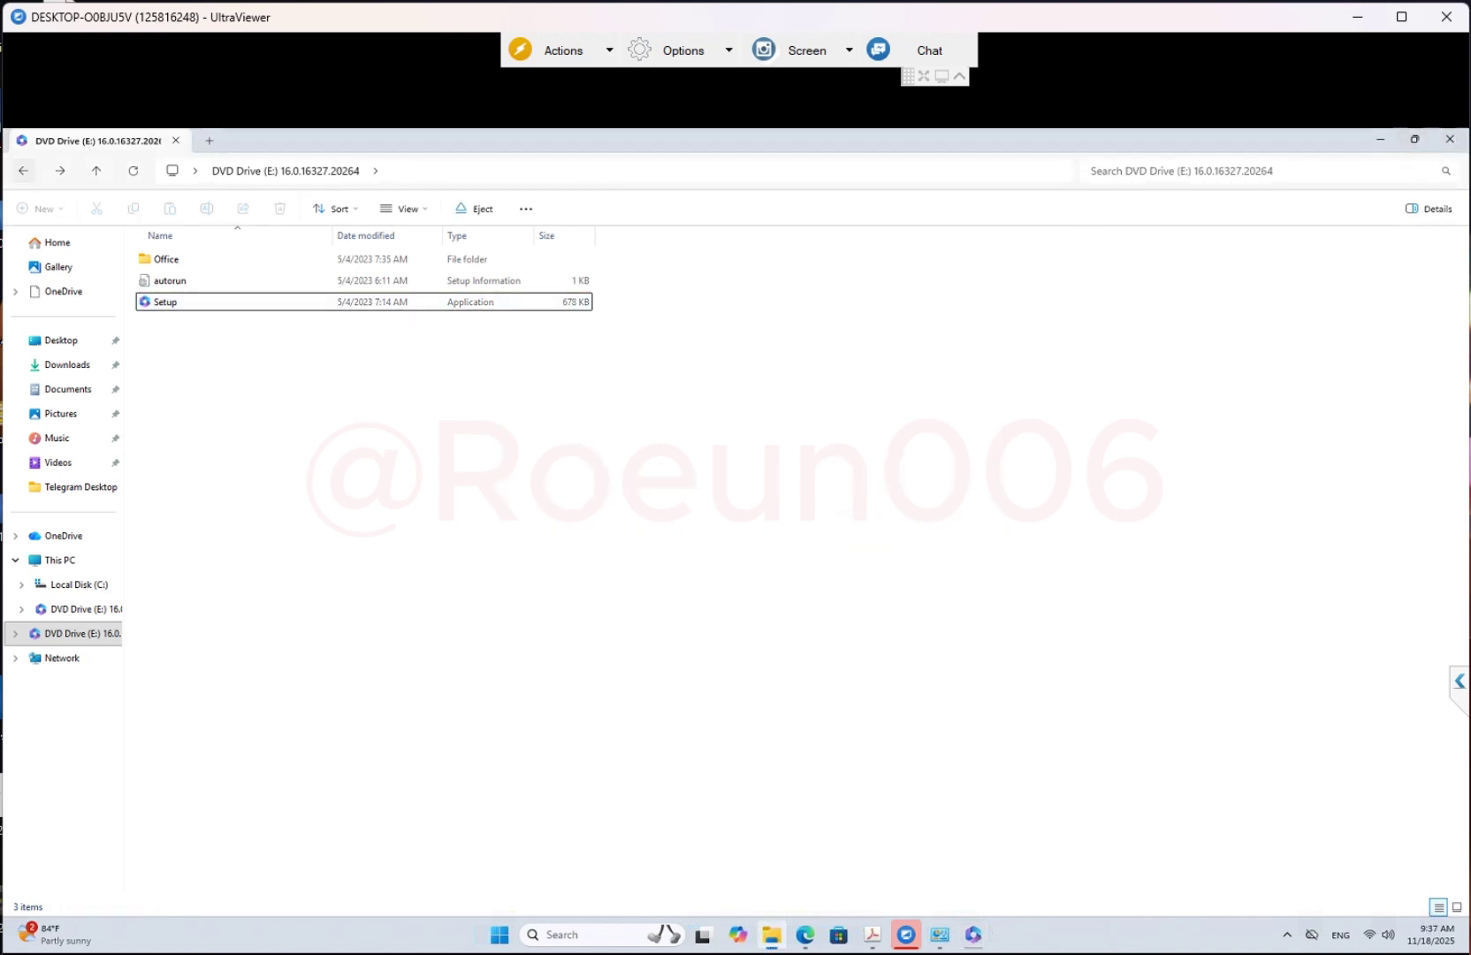
{"action": "left_click", "coordinate": [1450, 139]}
{"action": "right_click", "coordinate": [832, 185]}
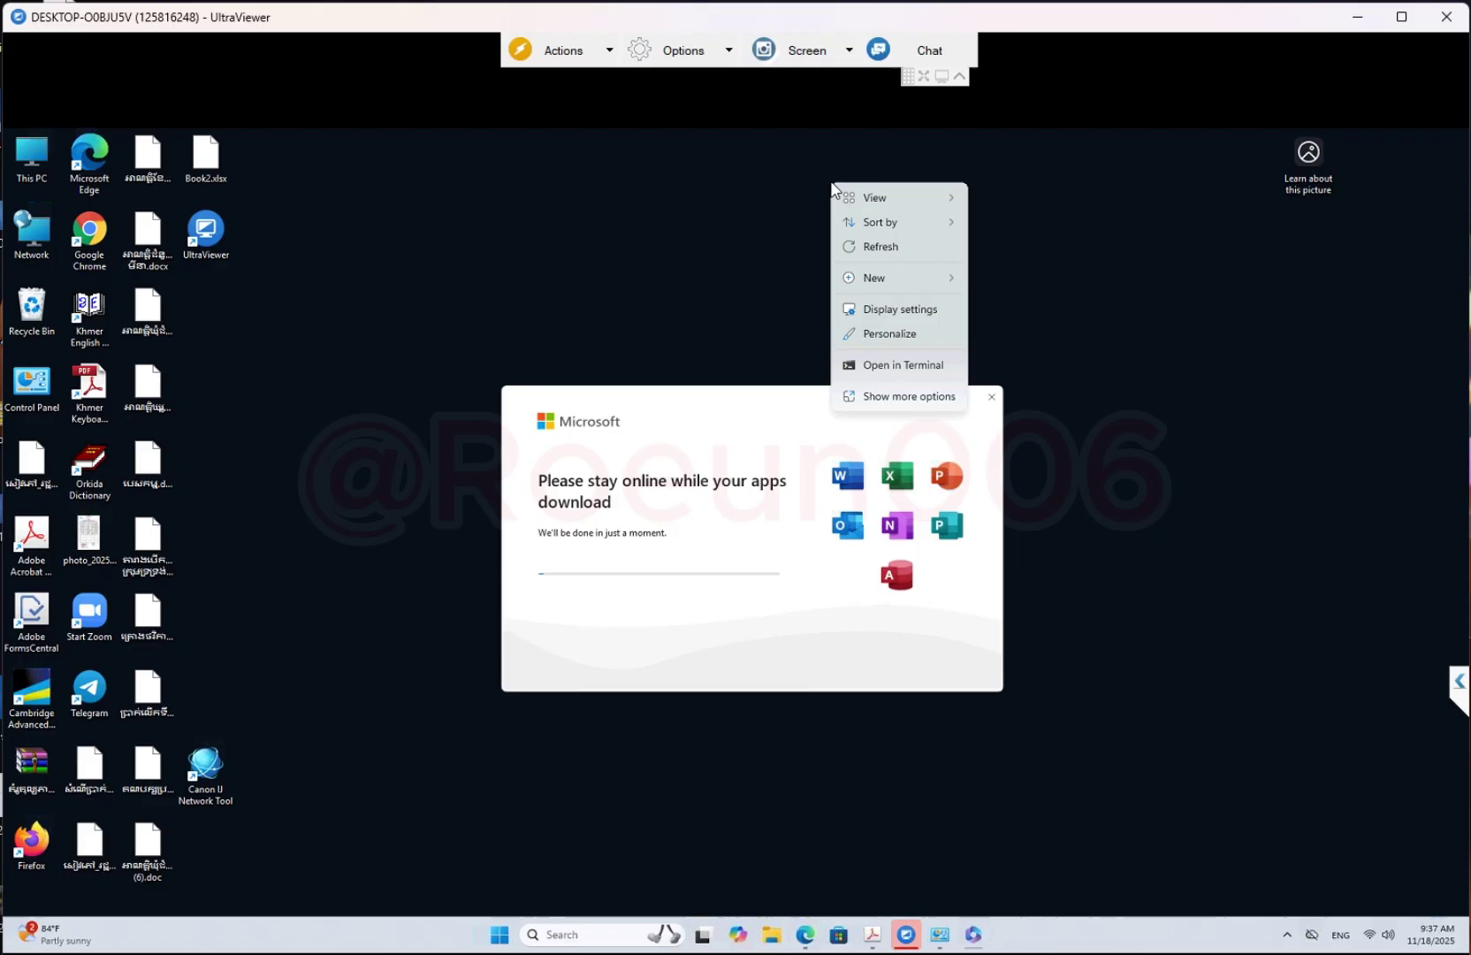
{"action": "left_click", "coordinate": [879, 248]}
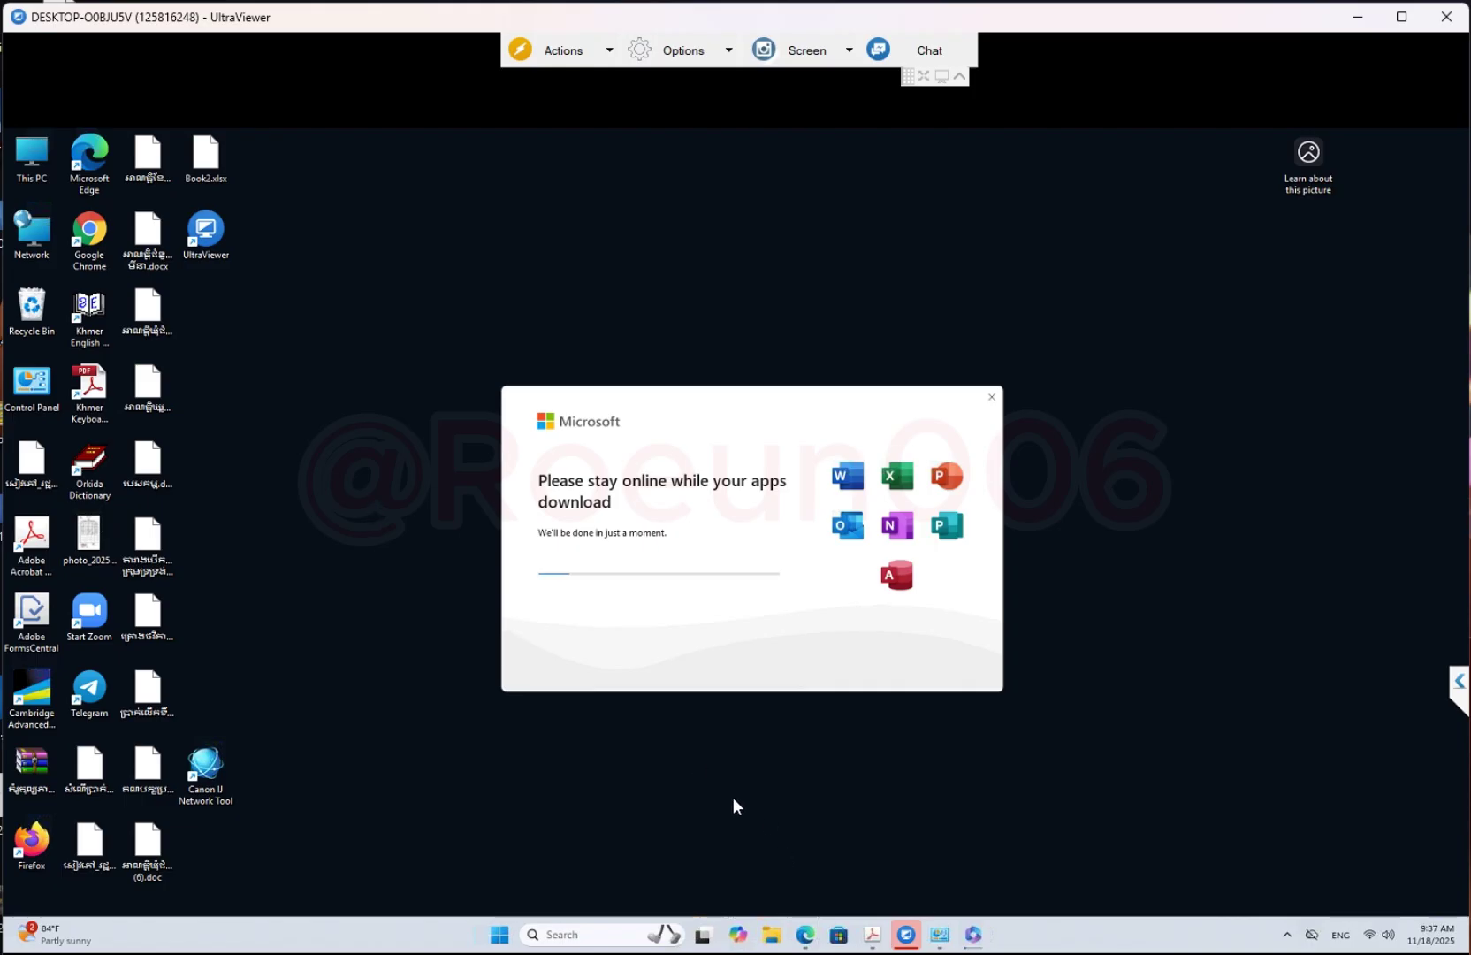
Open the Program Files folder on Local Disk (C:) to examine the installed program folders
{"action": "left_click", "coordinate": [772, 935]}
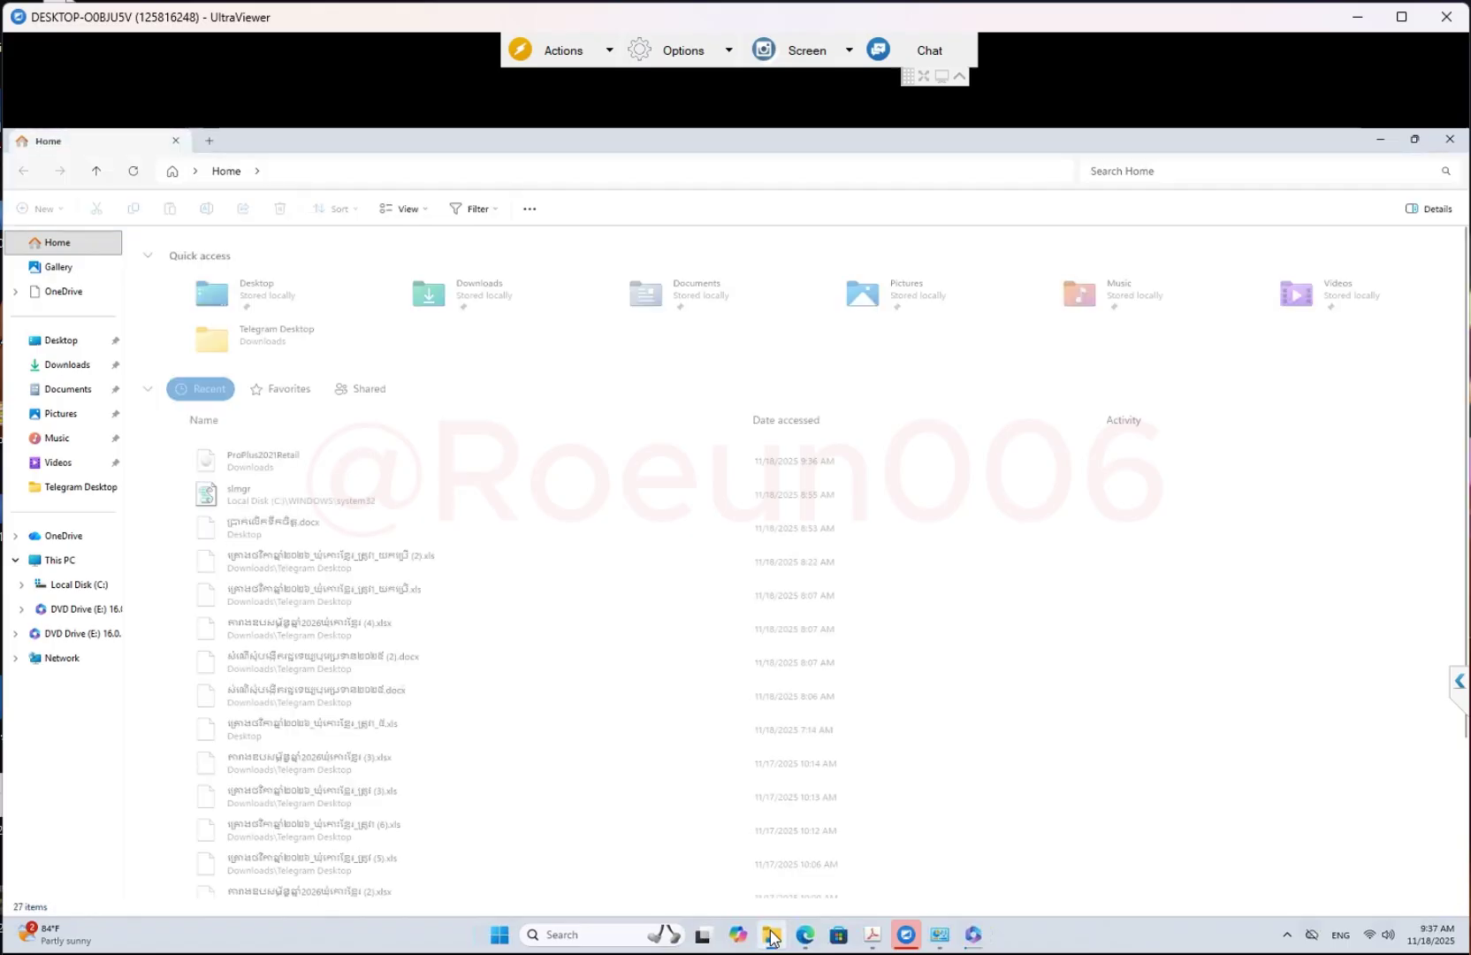
{"action": "left_click", "coordinate": [96, 562]}
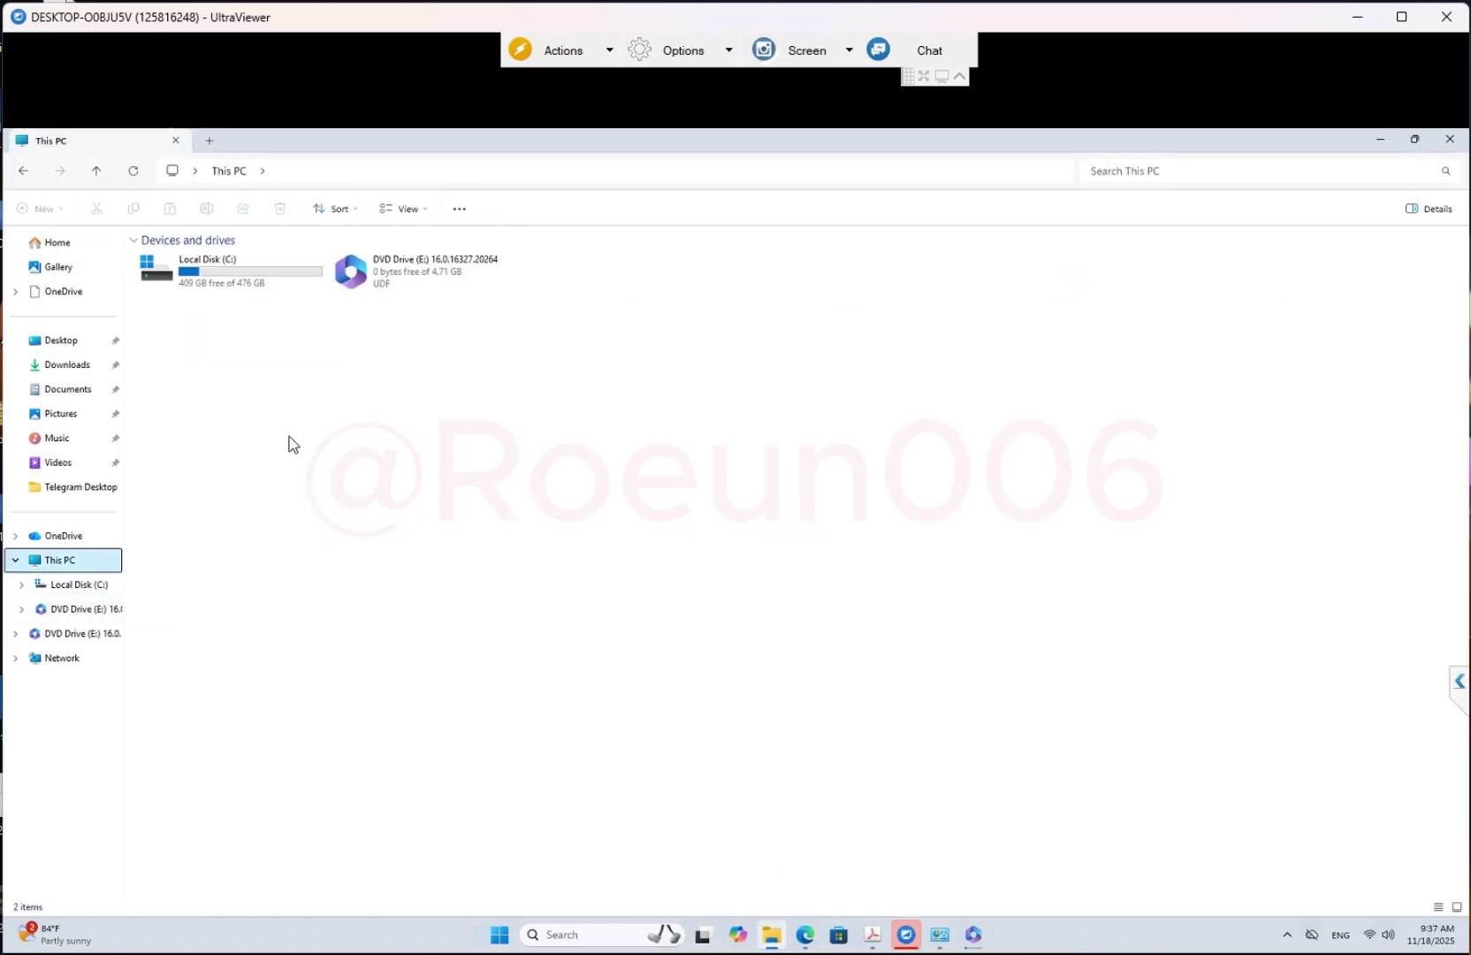
{"action": "double_click", "coordinate": [246, 283]}
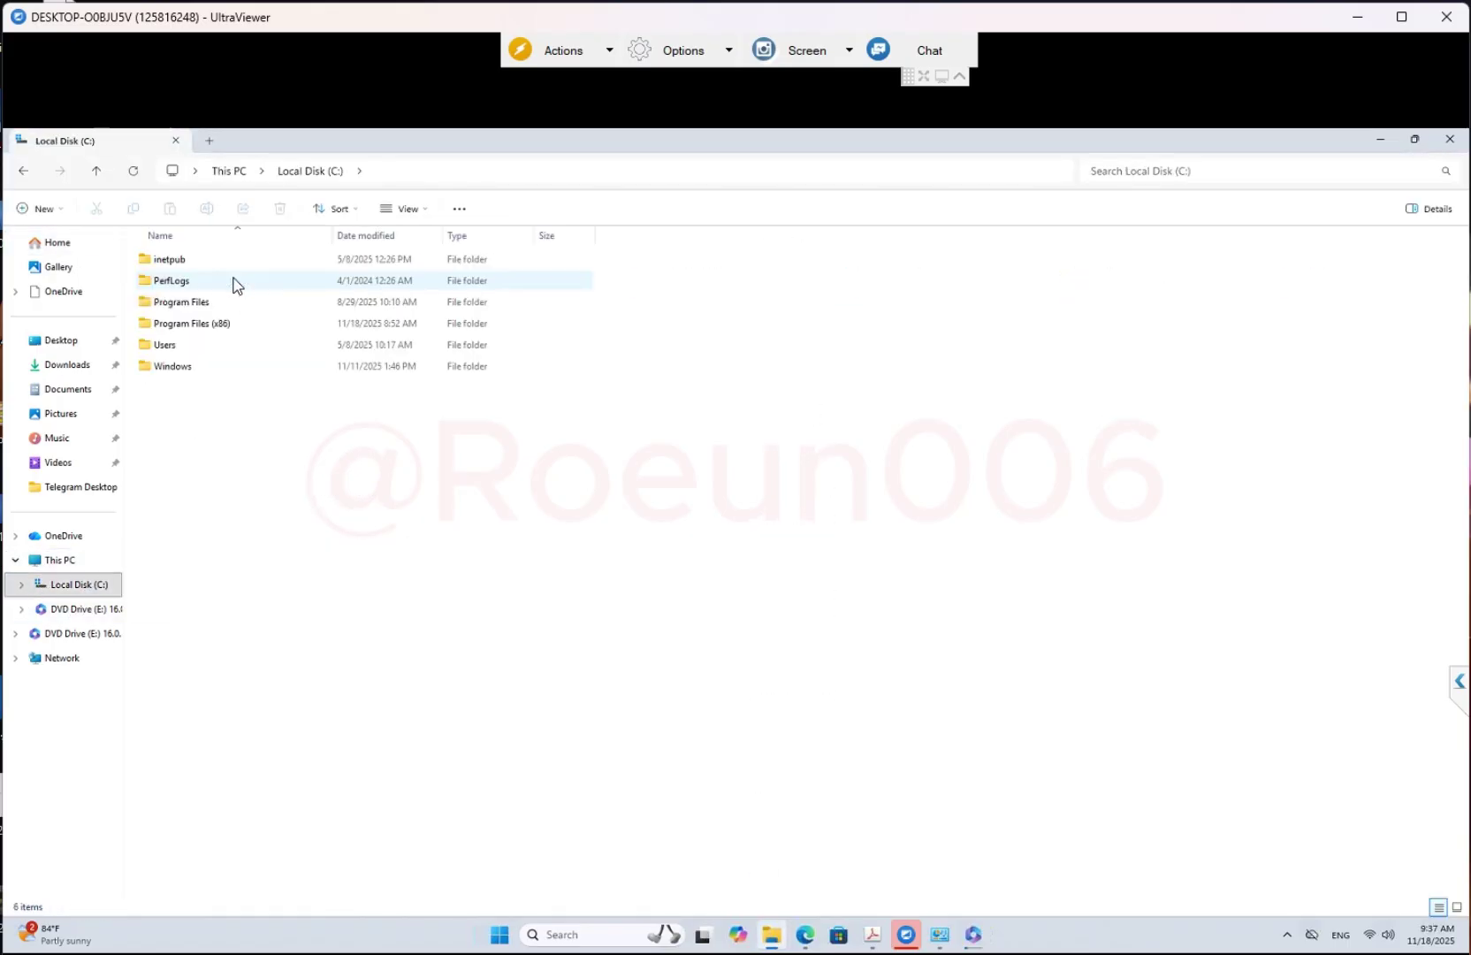
{"action": "left_click", "coordinate": [164, 305]}
{"action": "left_click", "coordinate": [174, 326]}
{"action": "left_click", "coordinate": [177, 306]}
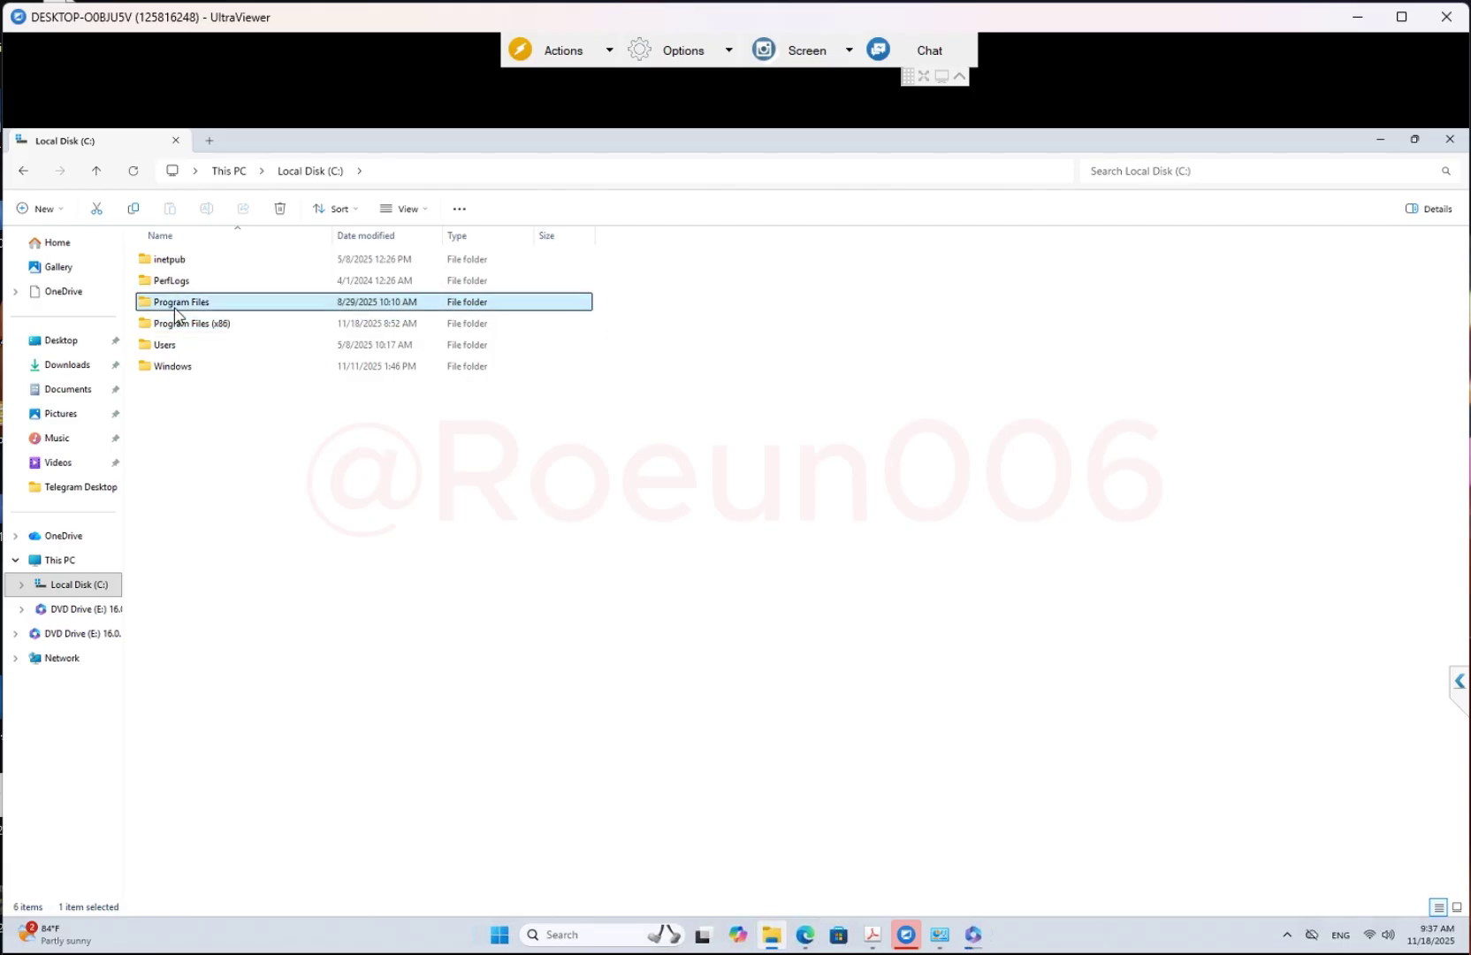
{"action": "left_click", "coordinate": [181, 329]}
{"action": "left_click", "coordinate": [186, 305]}
{"action": "double_click", "coordinate": [265, 306]}
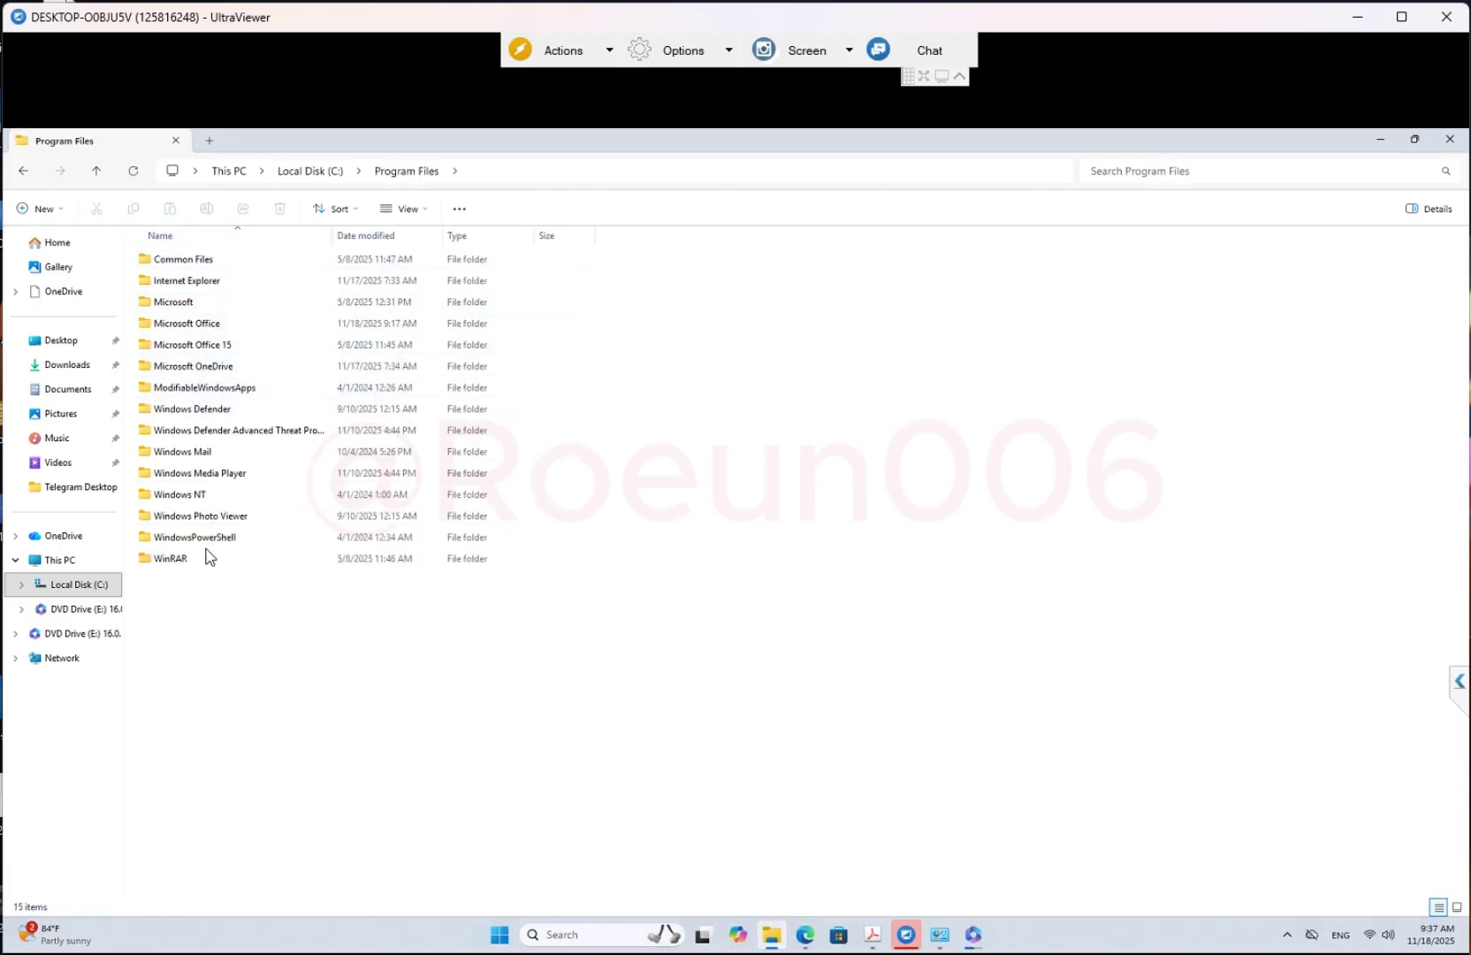
Examine the folders inside Program Files (x86) on Local Disk (C:) and close File Explorer
{"action": "left_click", "coordinate": [23, 171]}
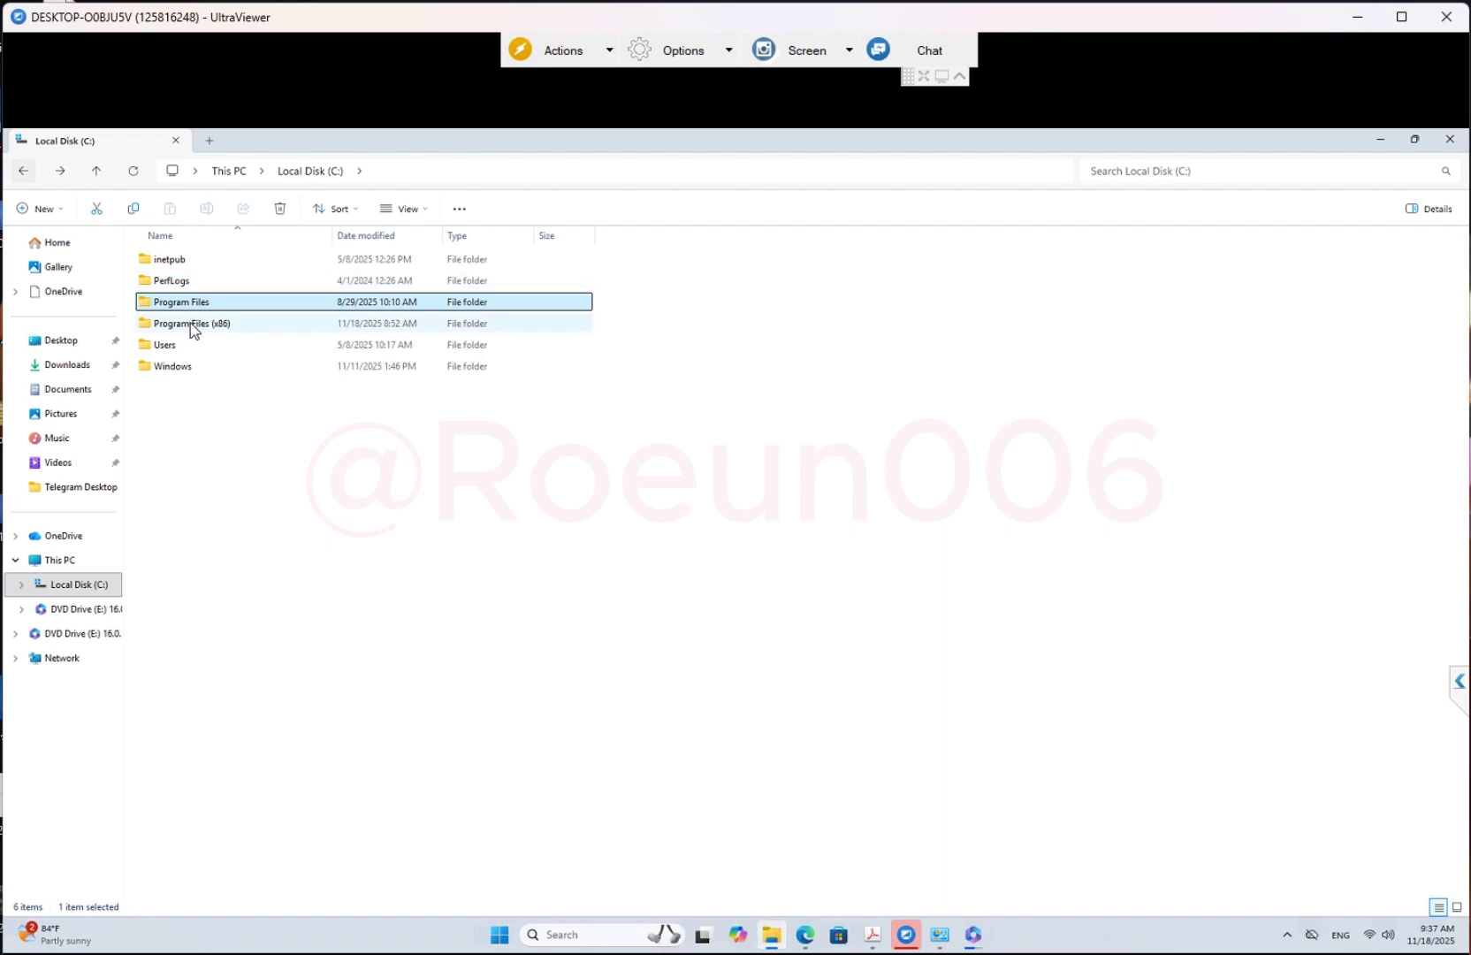
{"action": "double_click", "coordinate": [203, 325]}
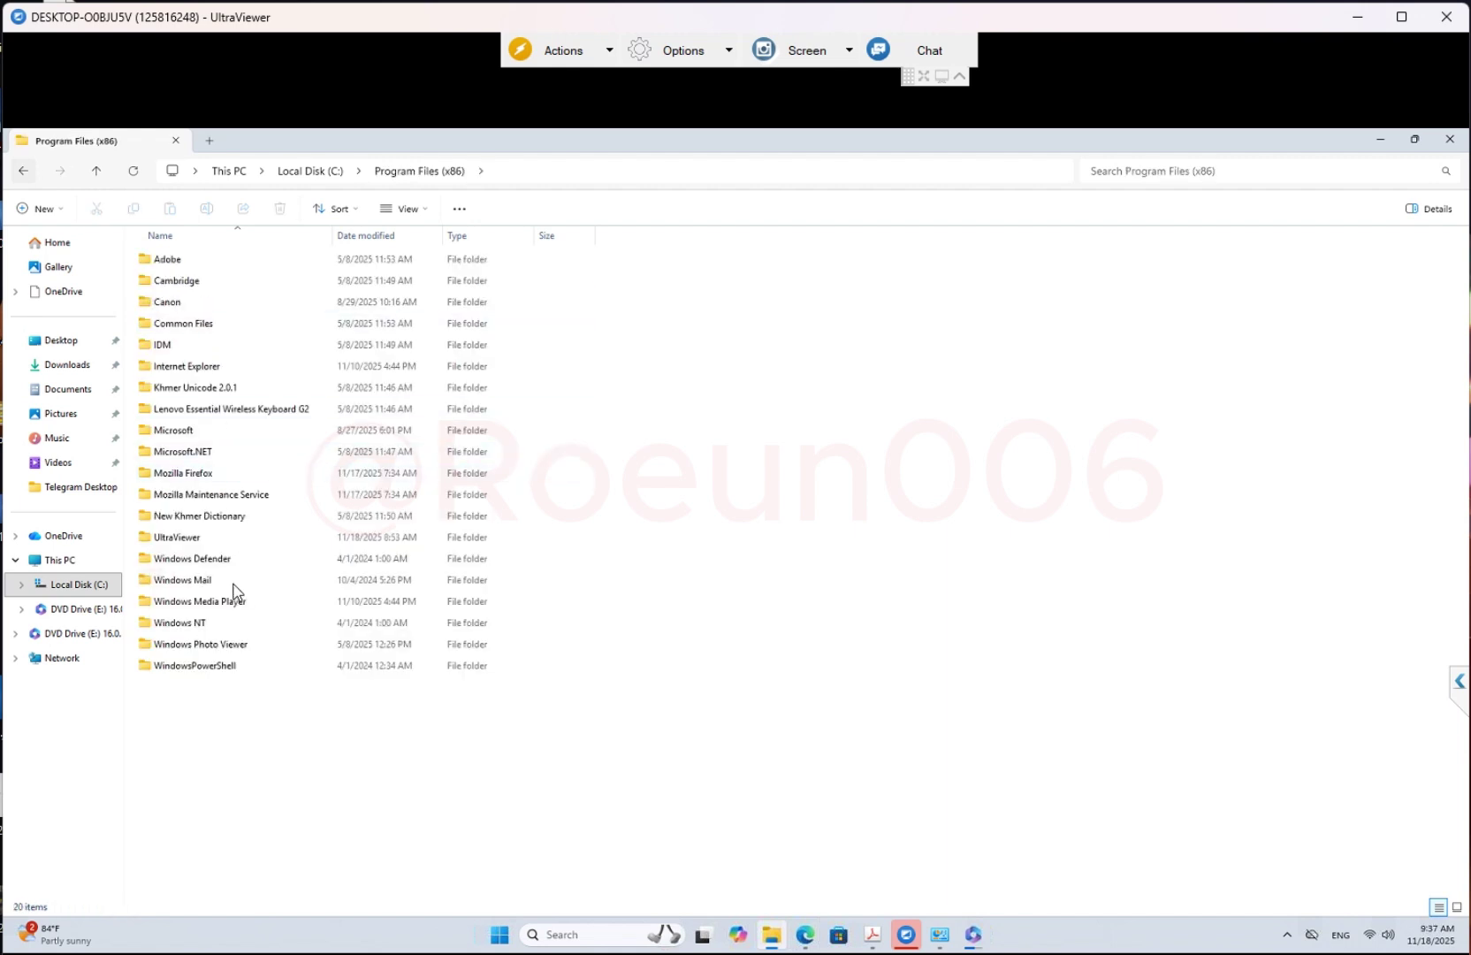
{"action": "left_click_drag", "start_coordinate": [228, 692], "coordinate": [599, 254]}
{"action": "left_click", "coordinate": [225, 451]}
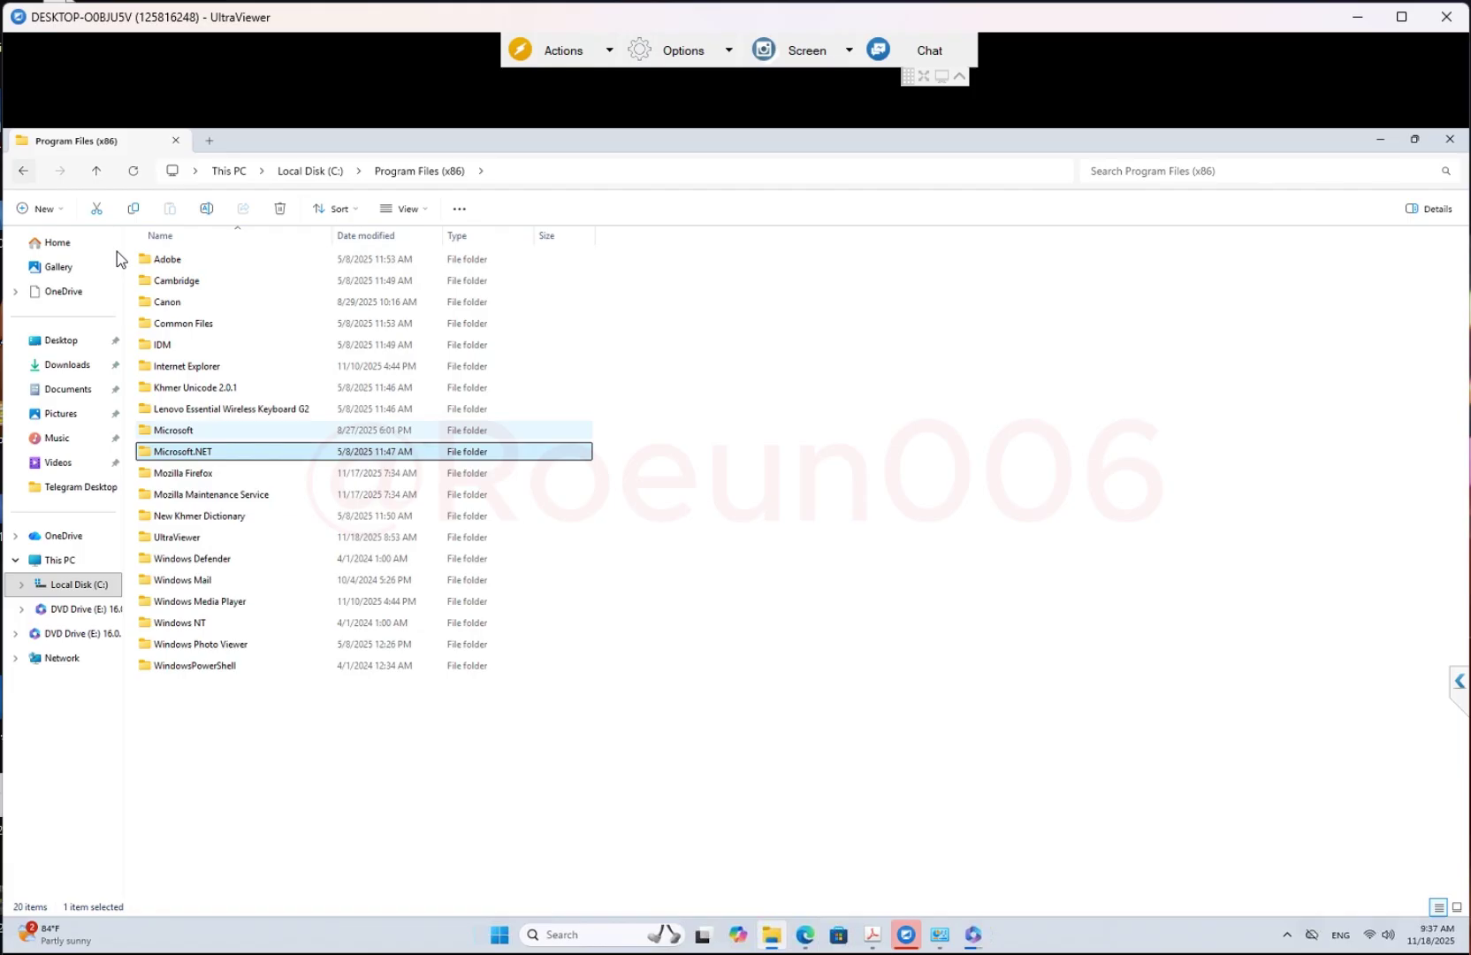
{"action": "left_click_drag", "start_coordinate": [256, 727], "coordinate": [633, 242]}
{"action": "left_click", "coordinate": [22, 170]}
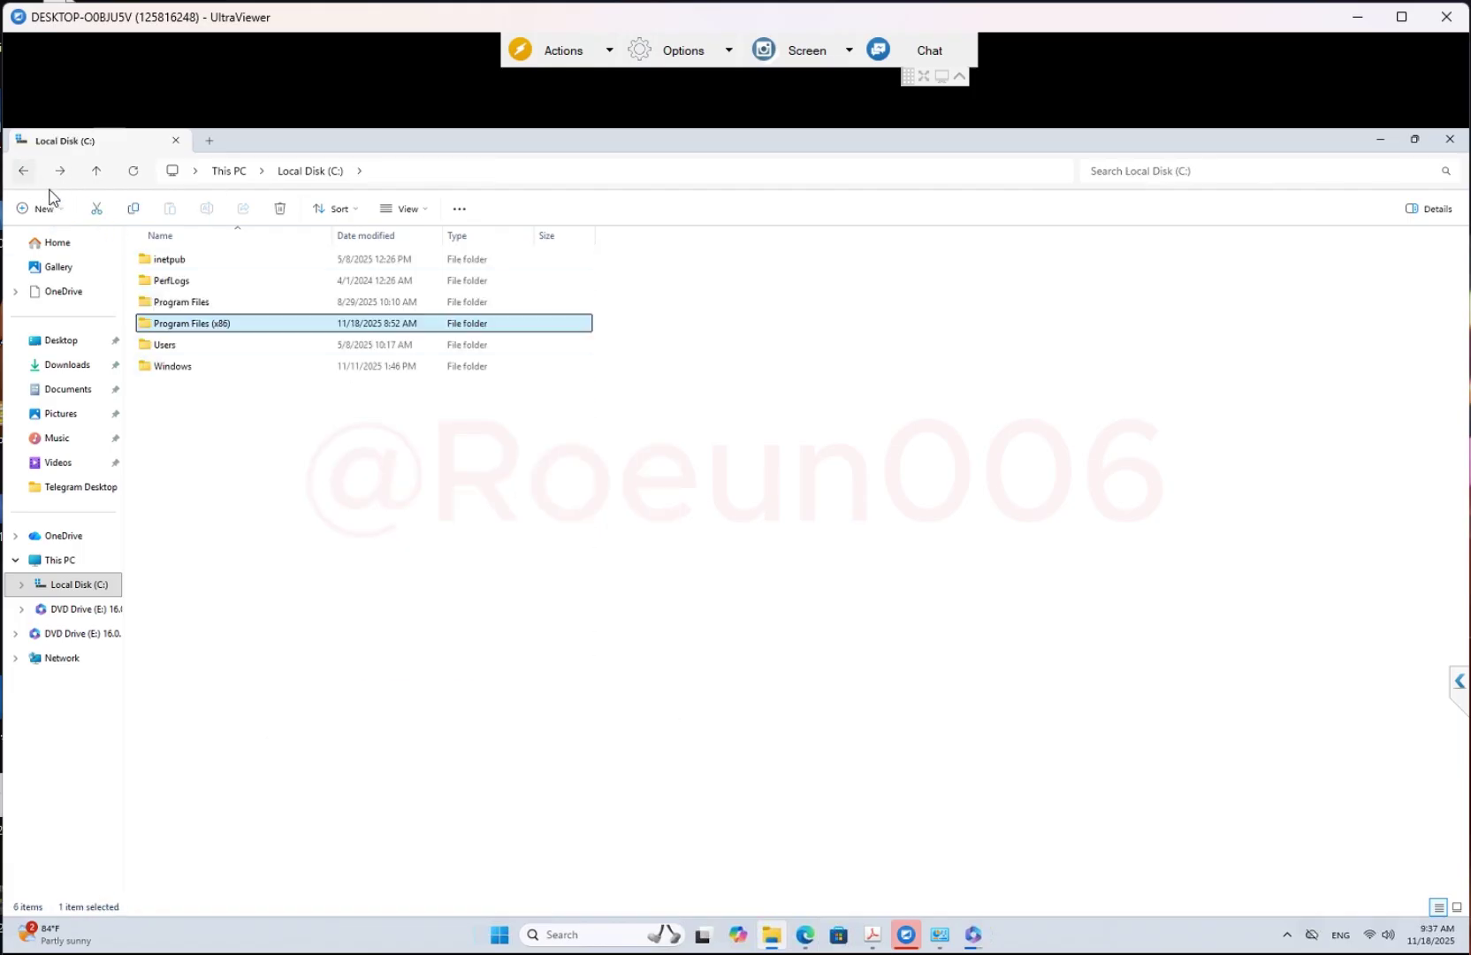
{"action": "left_click", "coordinate": [26, 173]}
{"action": "left_click", "coordinate": [1450, 139]}
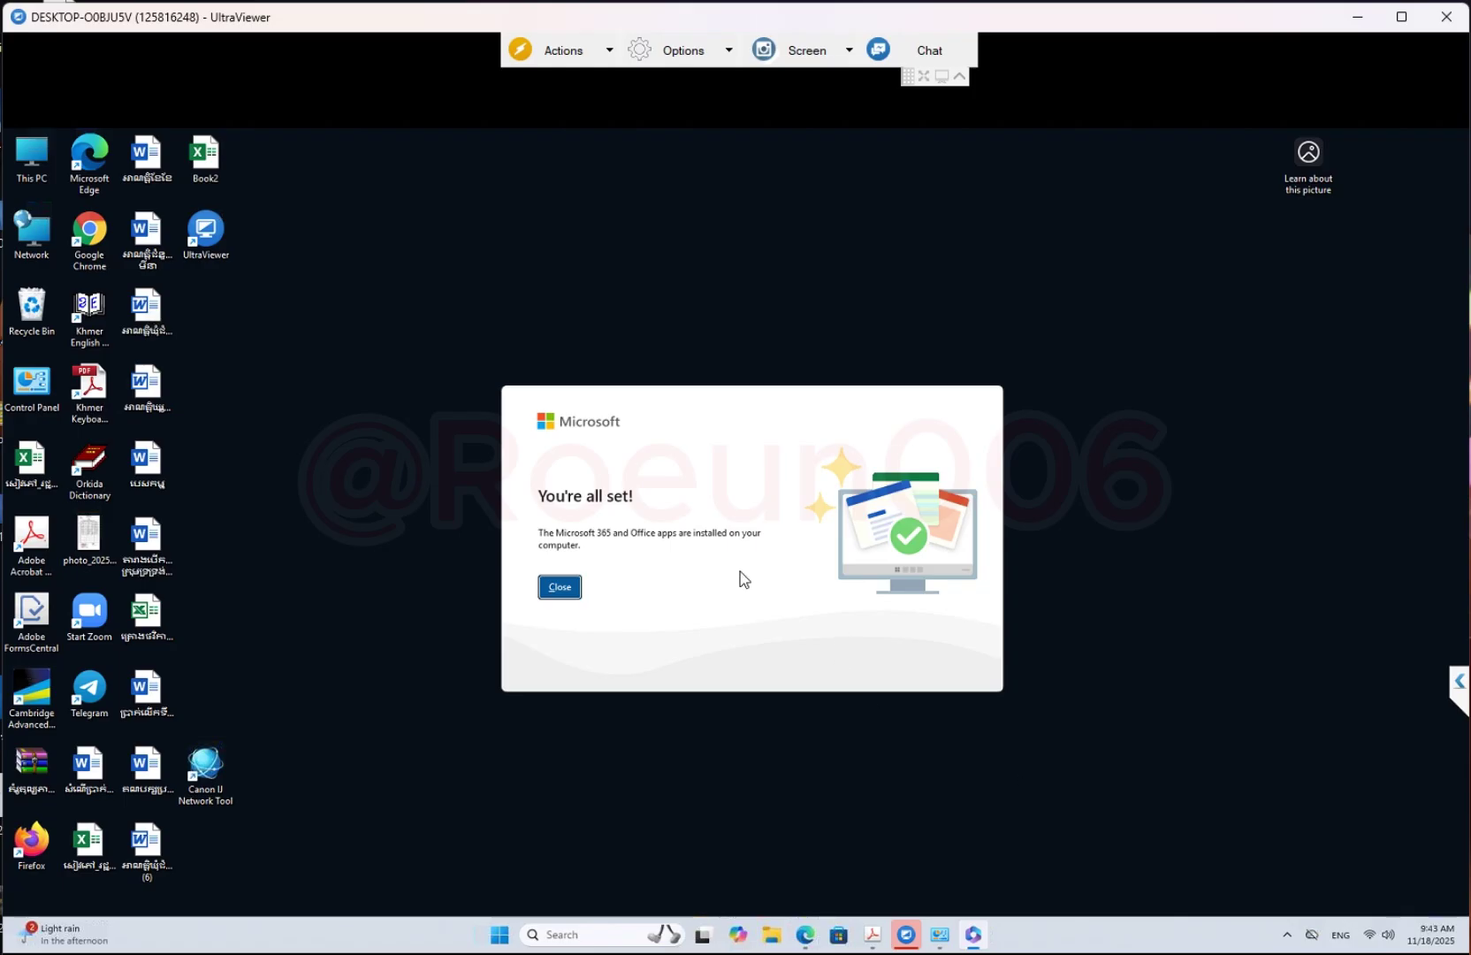
Close the finished Office installer and refresh the desktop
{"action": "left_click", "coordinate": [560, 587]}
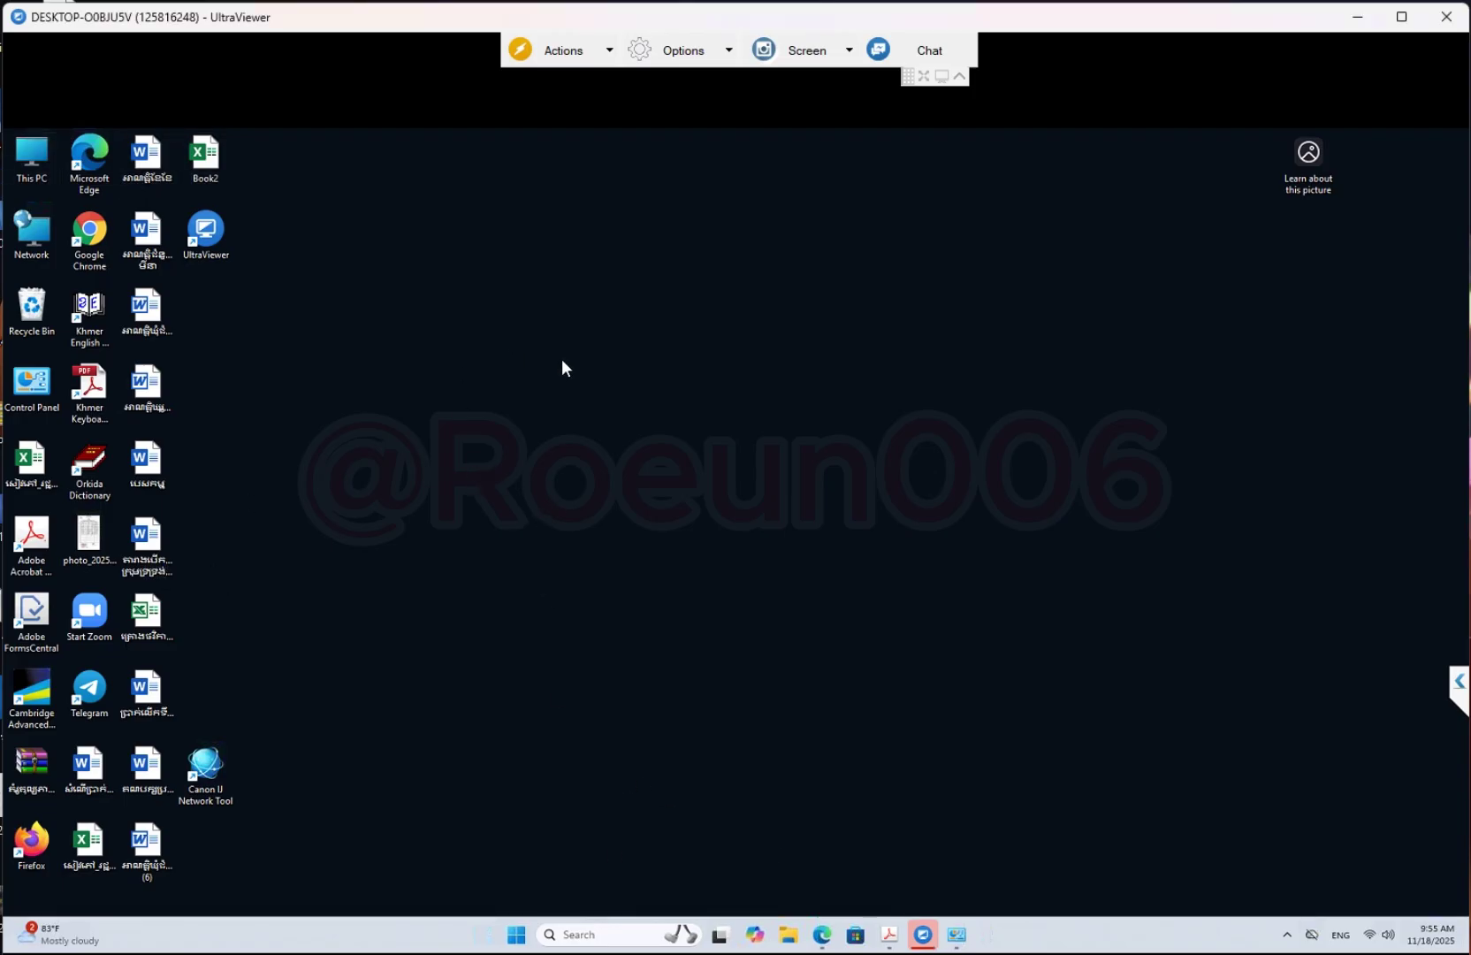
{"action": "right_click", "coordinate": [459, 271]}
{"action": "left_click", "coordinate": [504, 337]}
Search Windows for "word" and open the file location of the Word app
{"action": "left_click", "coordinate": [616, 939]}
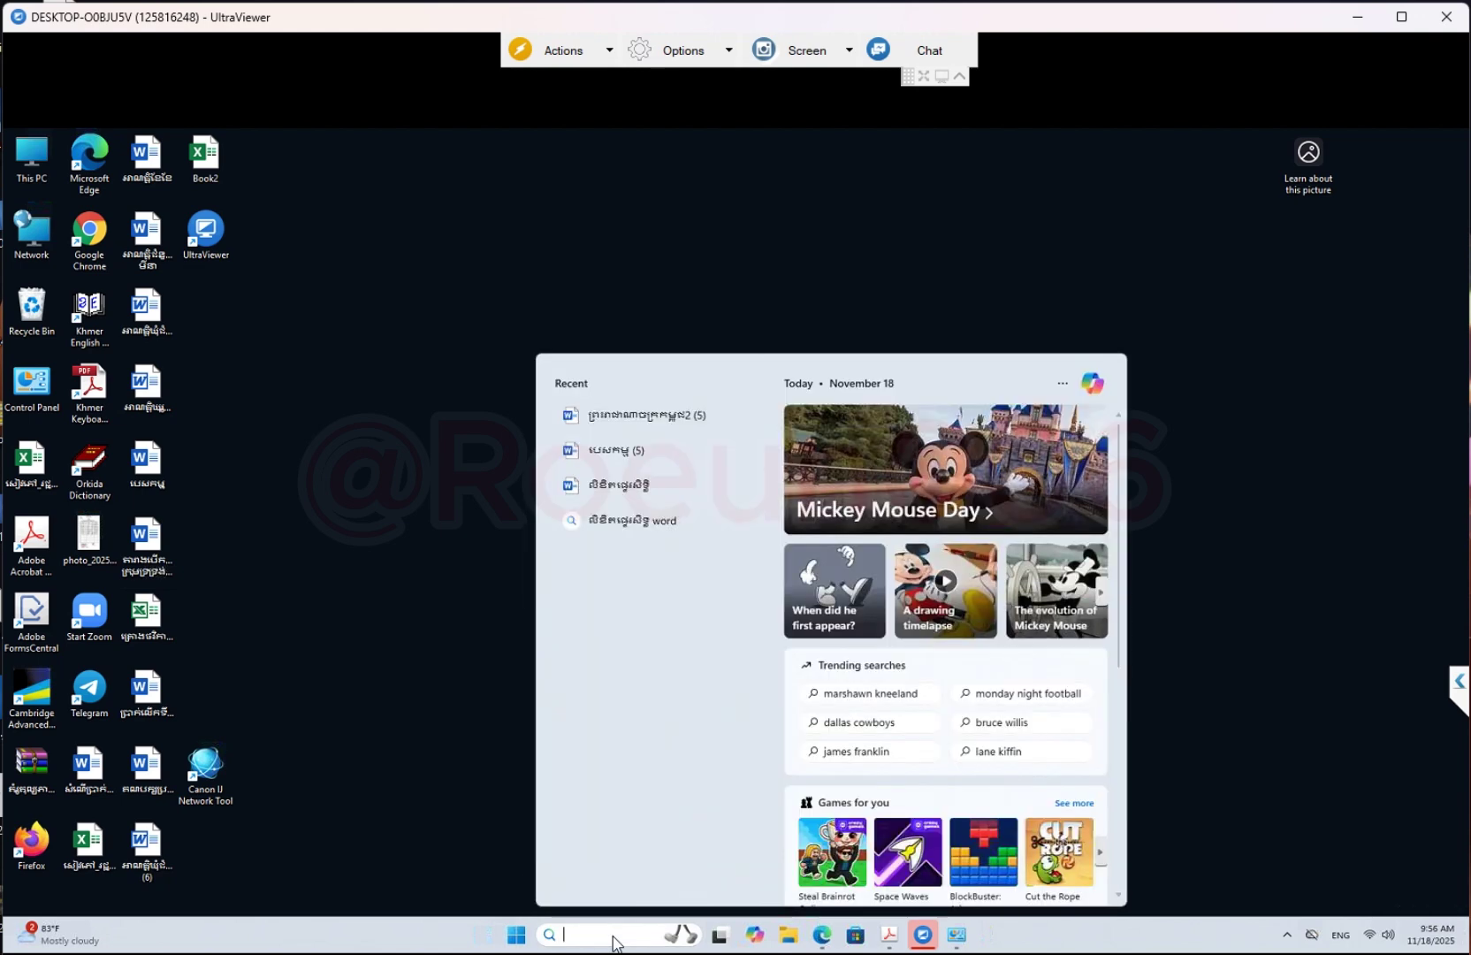
{"action": "type", "text": "word"}
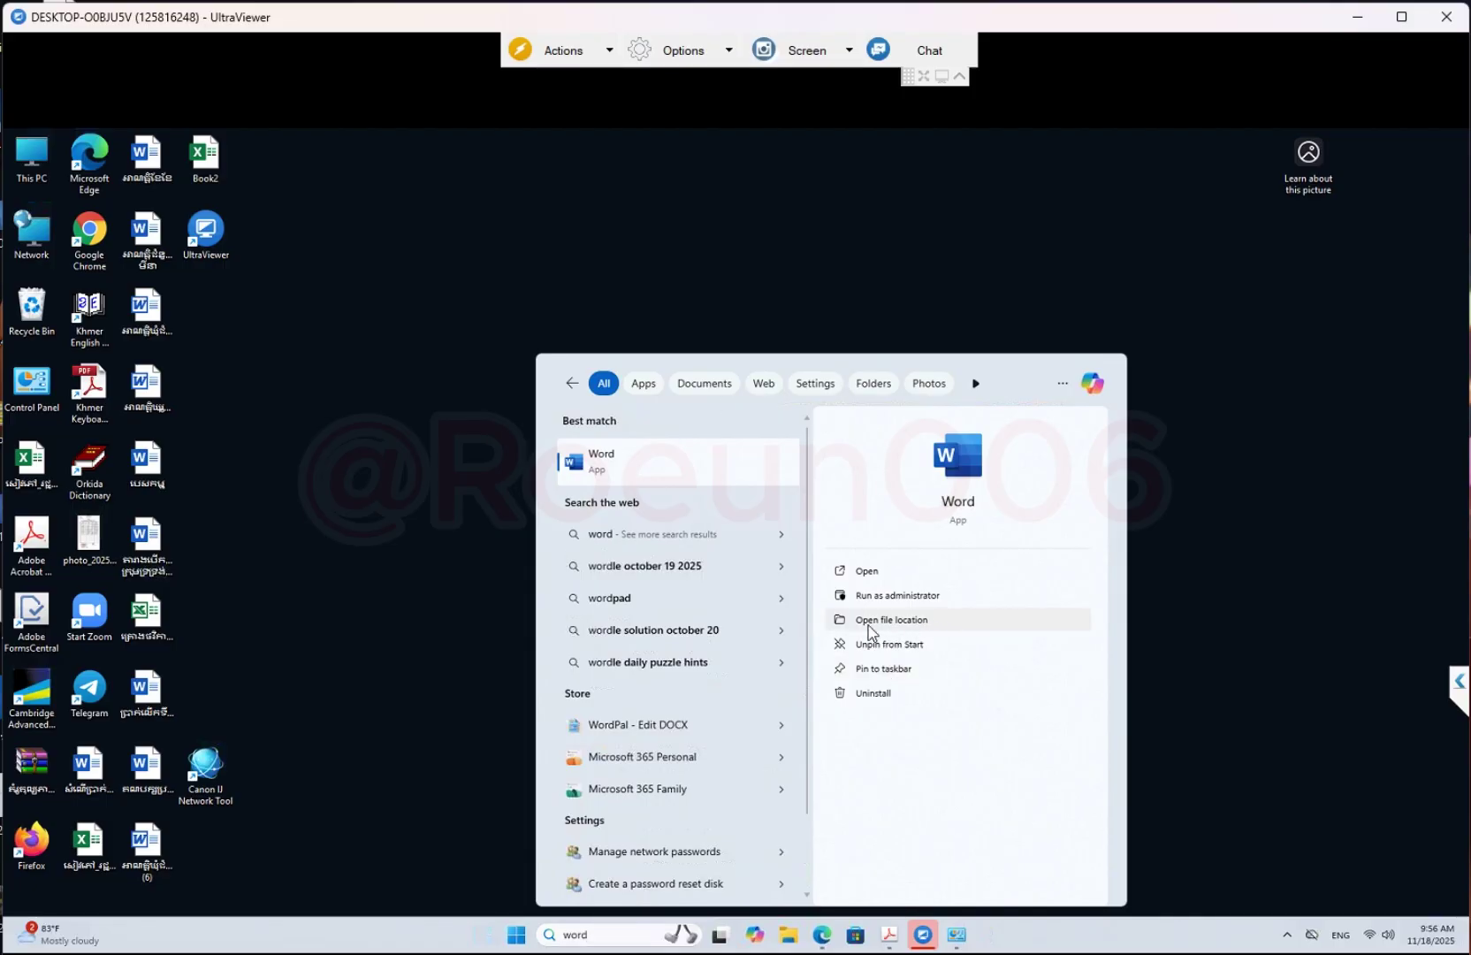
{"action": "left_click", "coordinate": [1008, 629]}
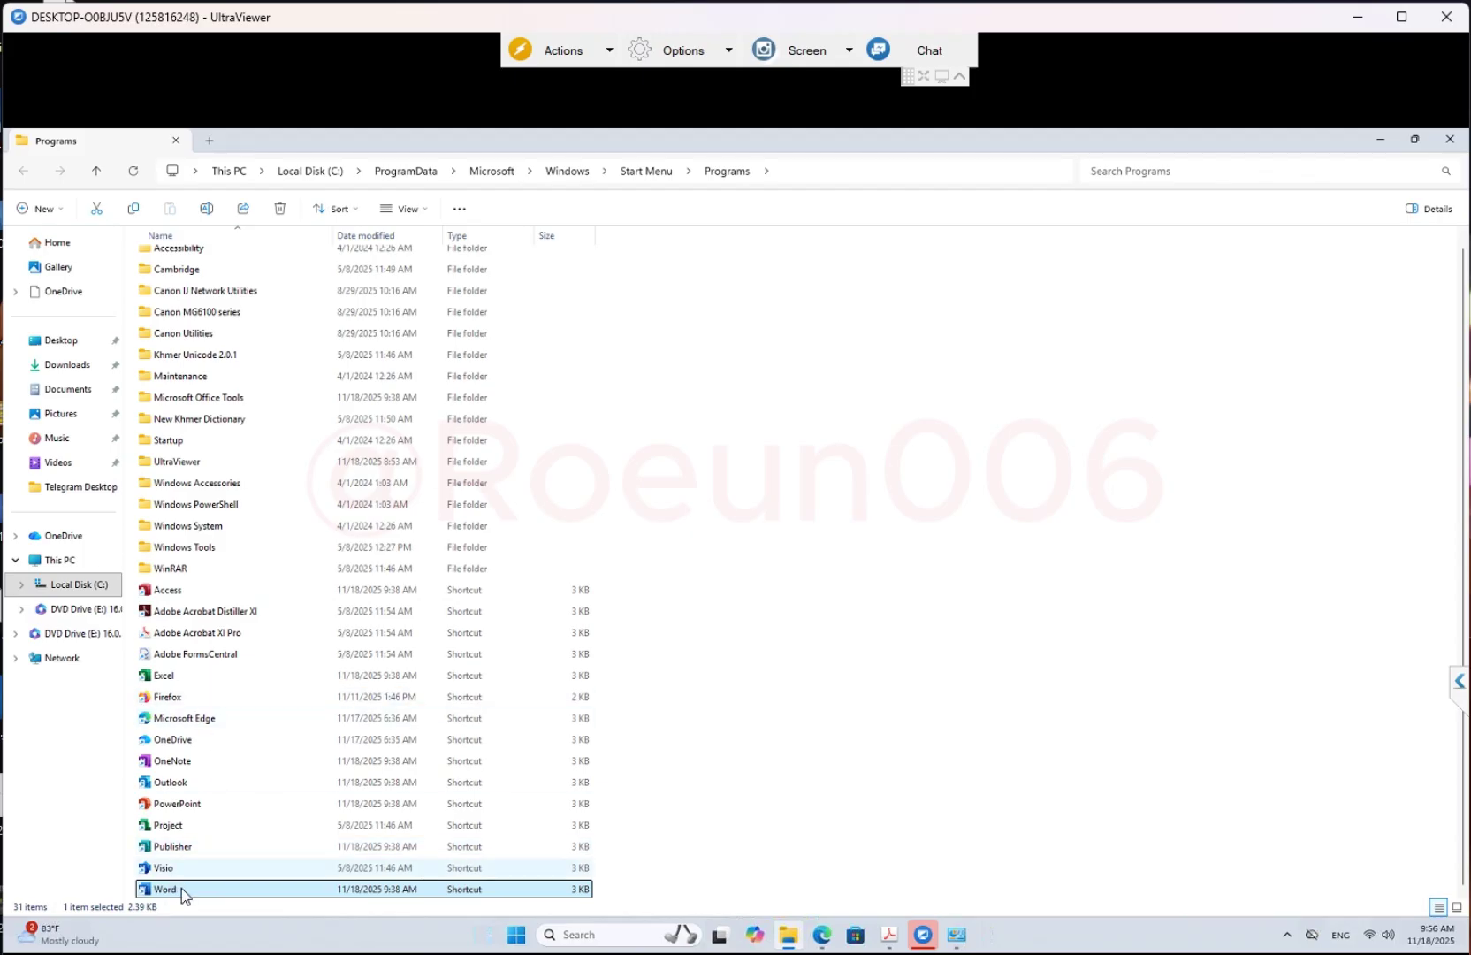
Create desktop shortcuts for Word, PowerPoint and Excel from the Programs folder and close File Explorer
{"action": "left_click", "coordinate": [188, 804], "text": "ctrl"}
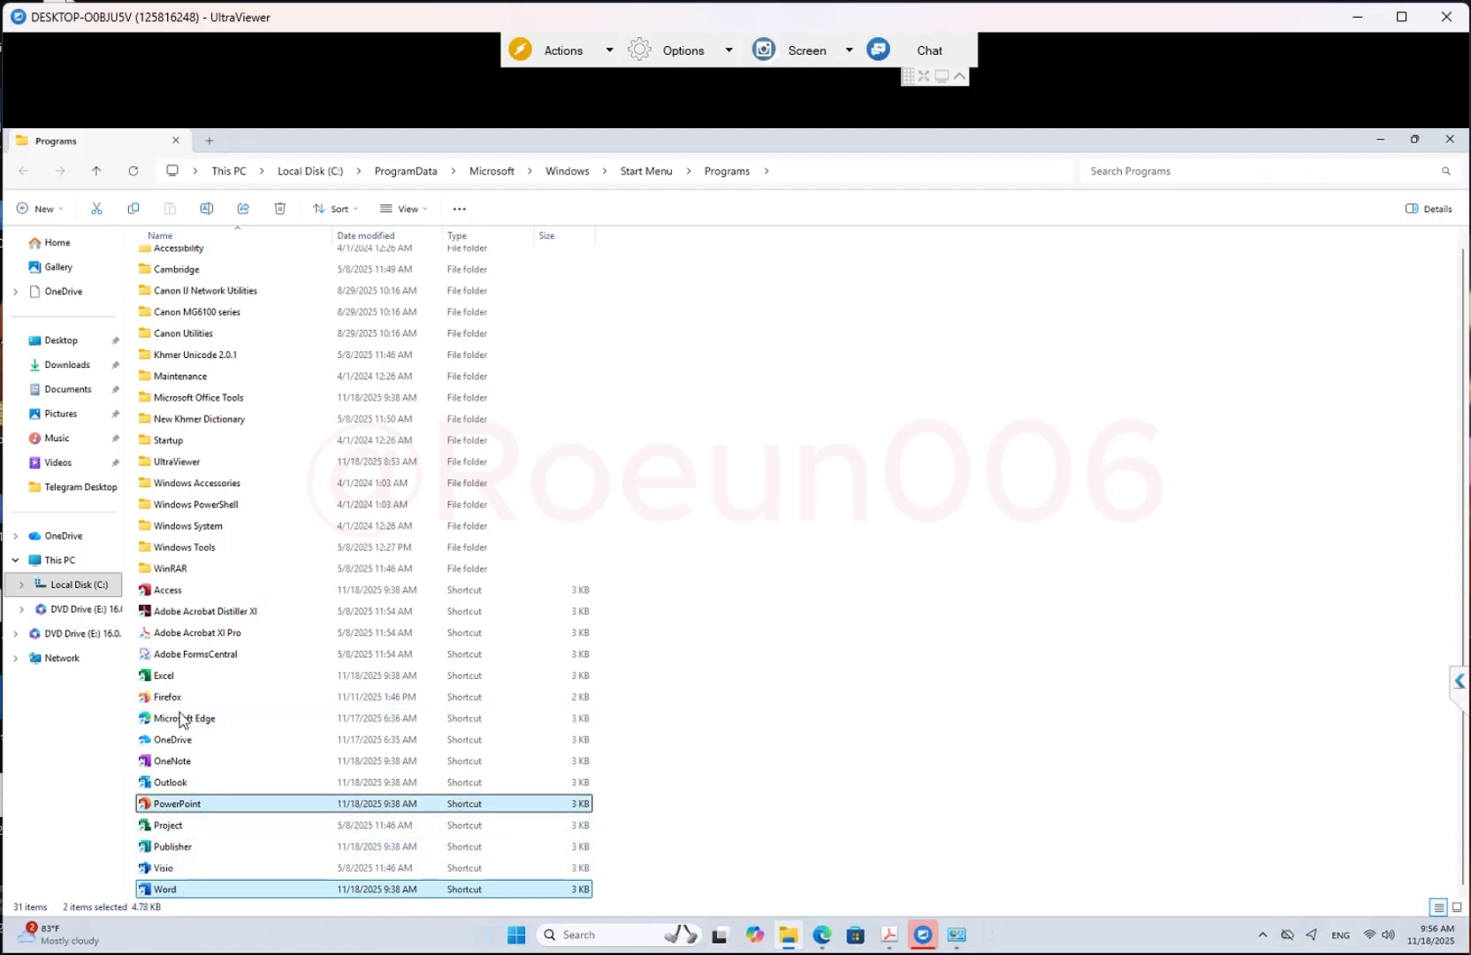
{"action": "left_click", "coordinate": [181, 674], "text": "ctrl"}
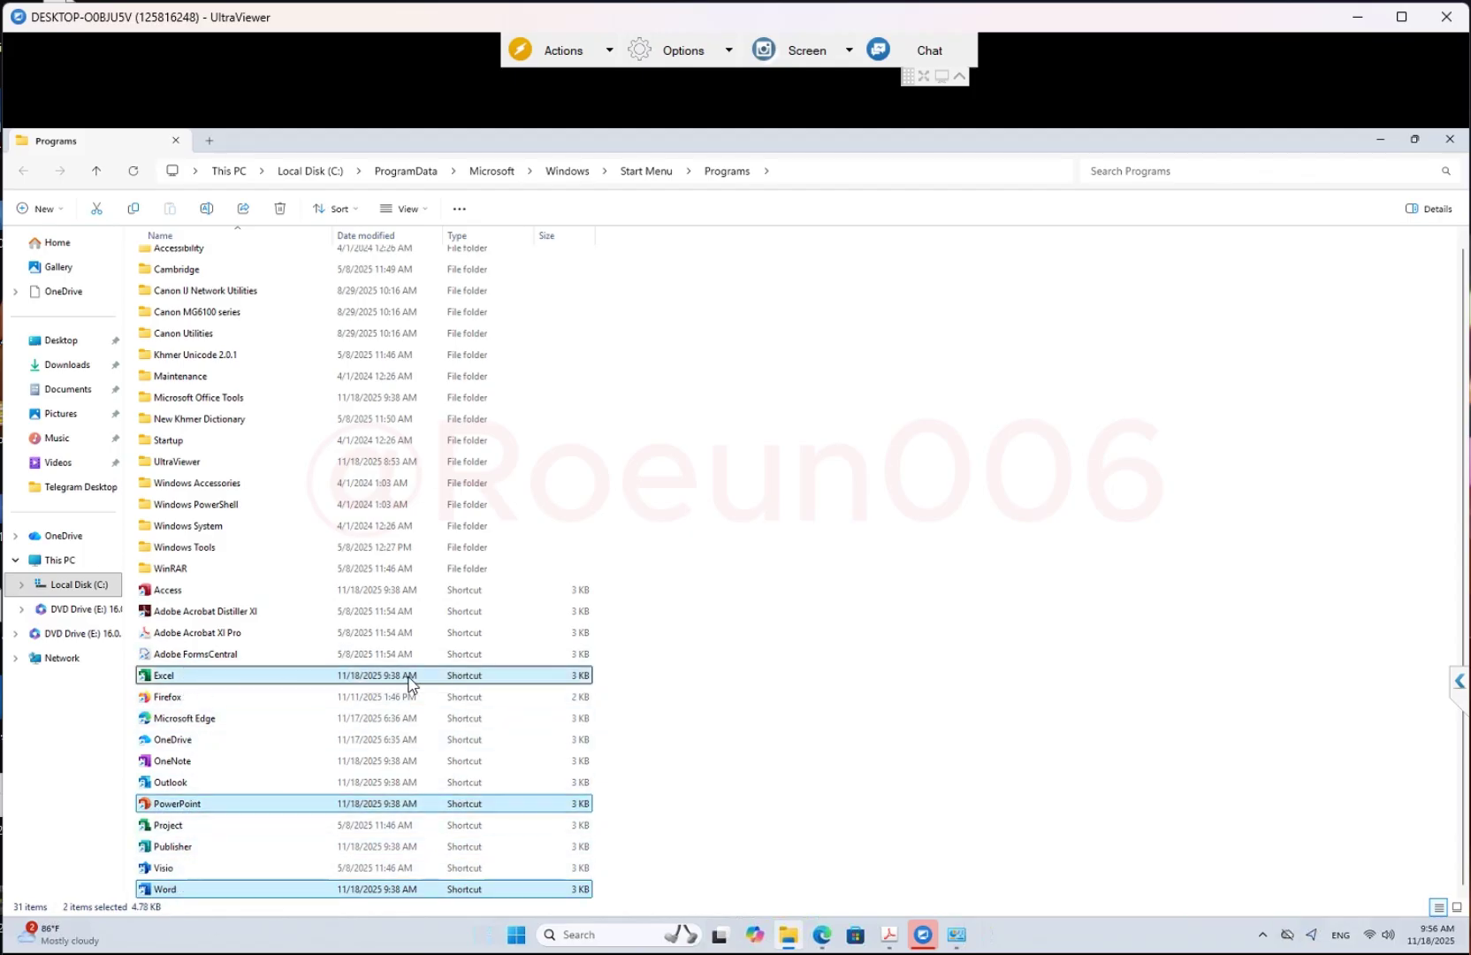
{"action": "right_click", "coordinate": [247, 684]}
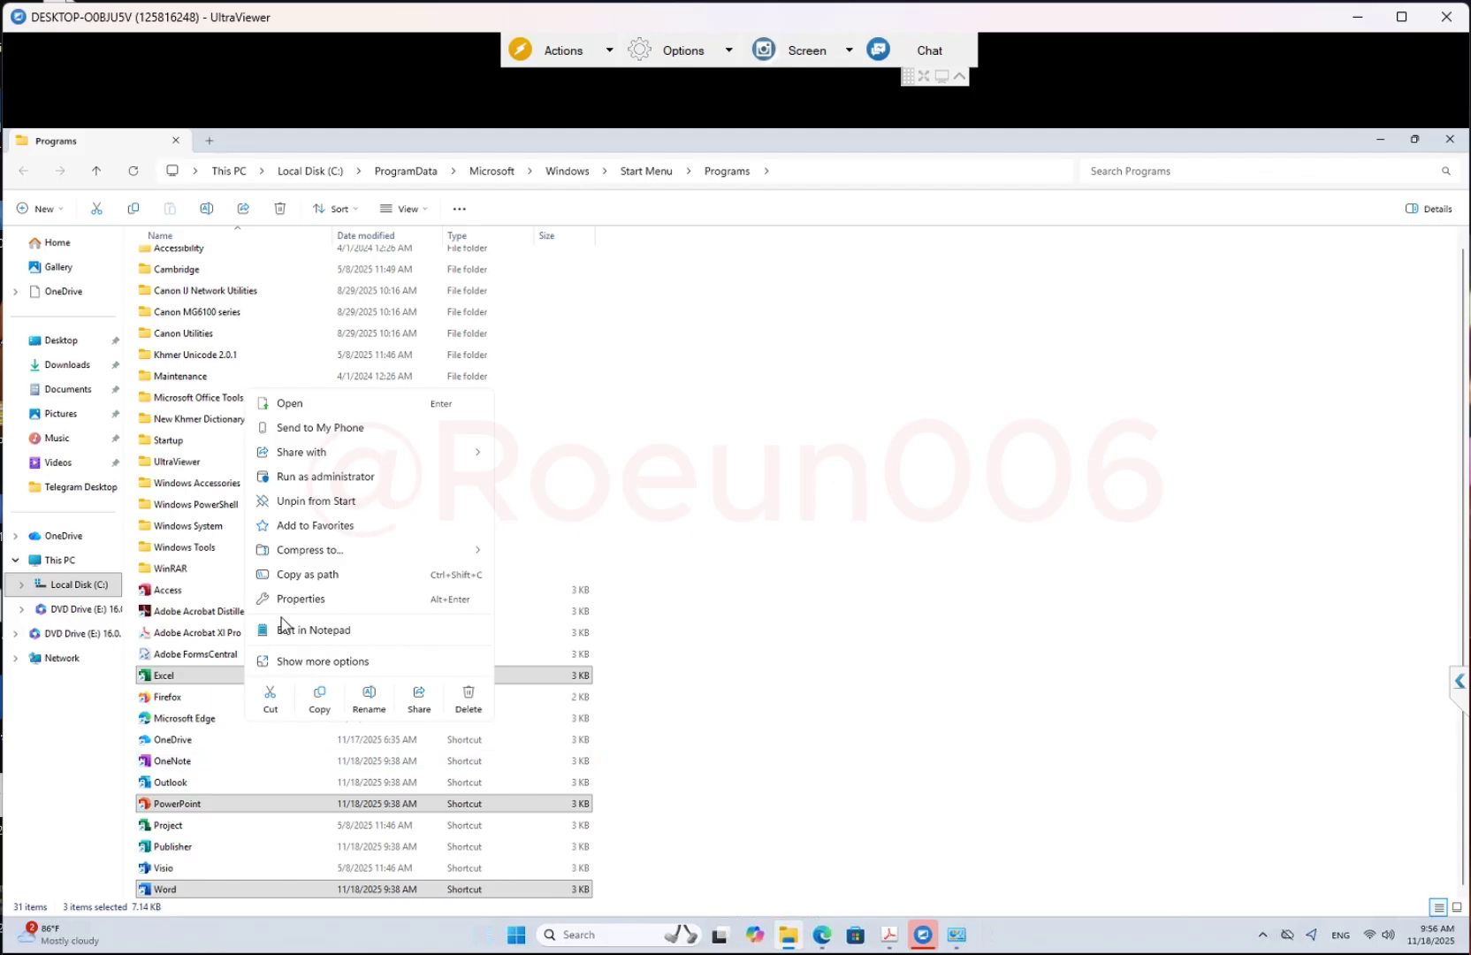
{"action": "left_click", "coordinate": [302, 663]}
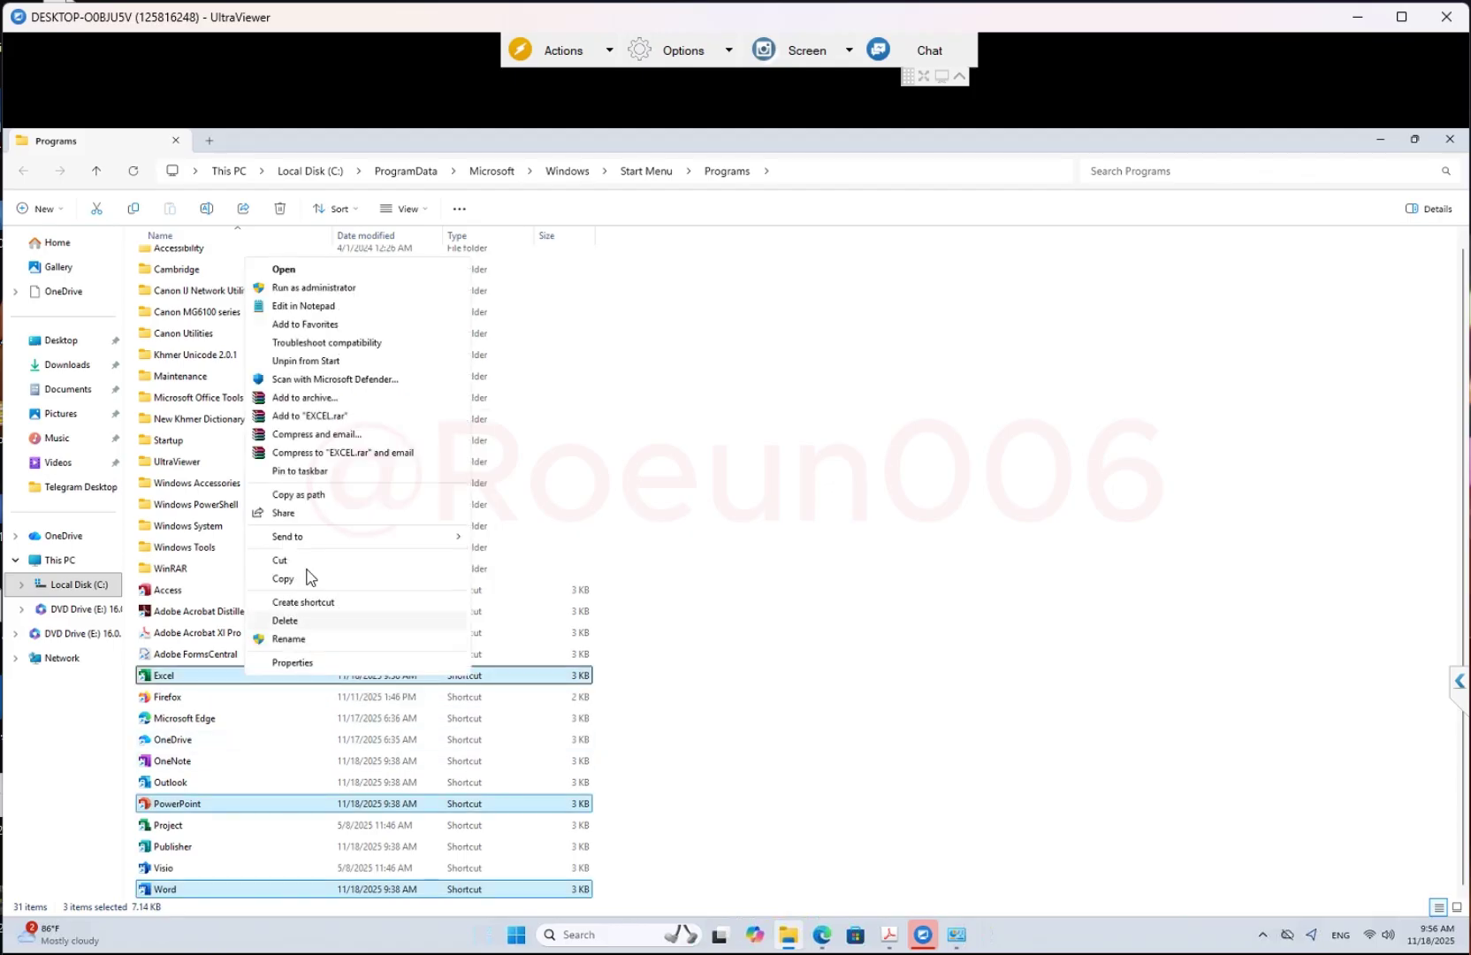
{"action": "mouse_move", "coordinate": [311, 541]}
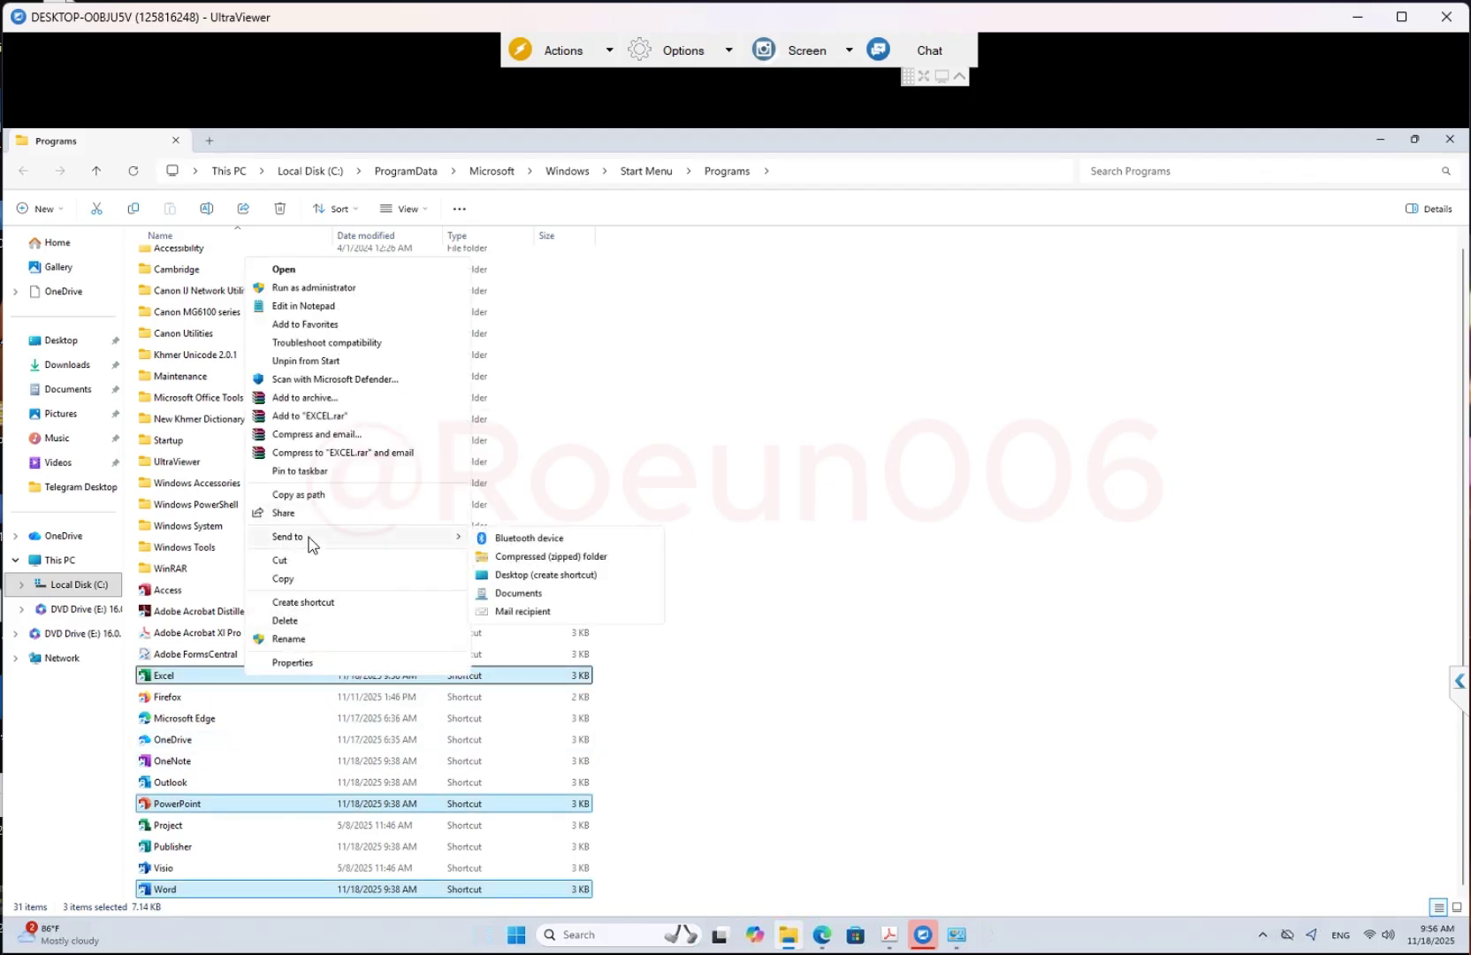
{"action": "left_click", "coordinate": [544, 576]}
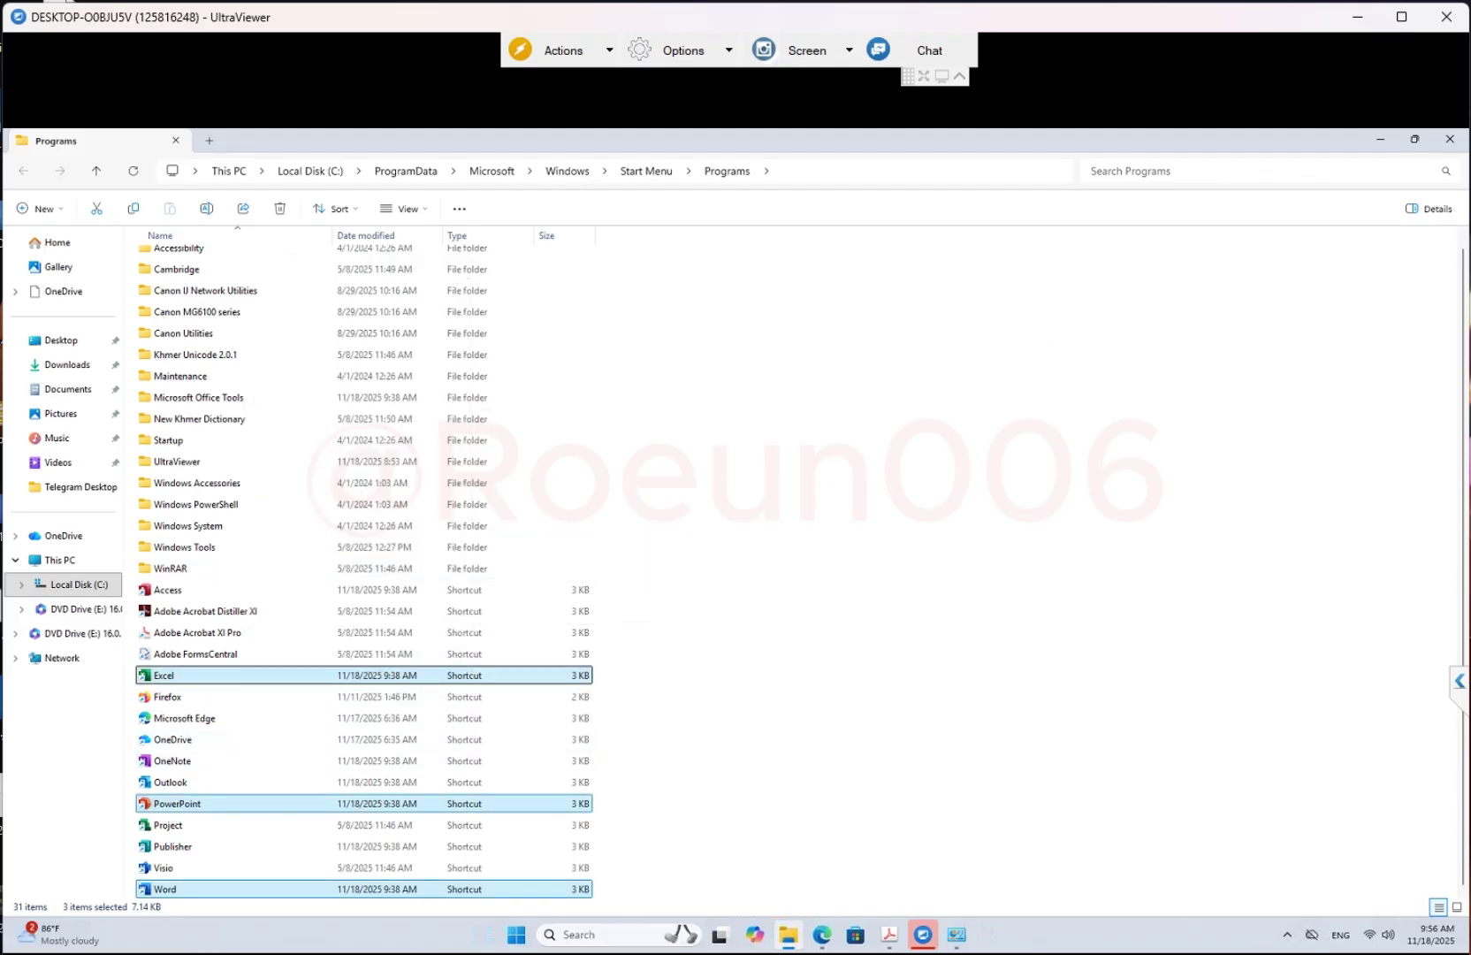
{"action": "left_click", "coordinate": [1450, 150]}
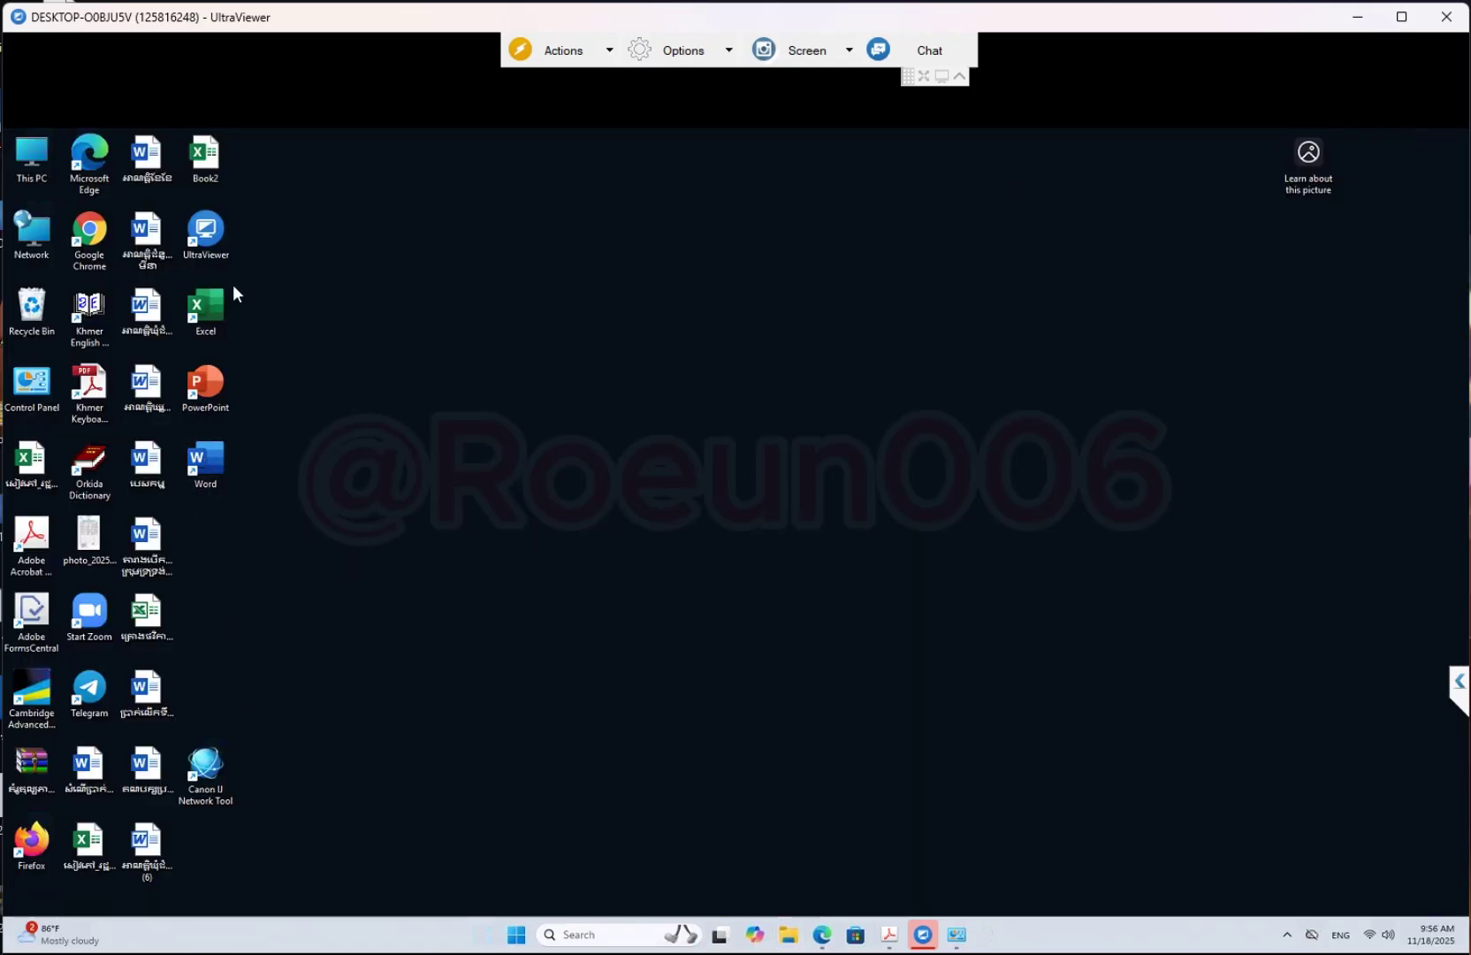
{"action": "left_click_drag", "start_coordinate": [233, 284], "coordinate": [180, 503]}
{"action": "left_click", "coordinate": [320, 483]}
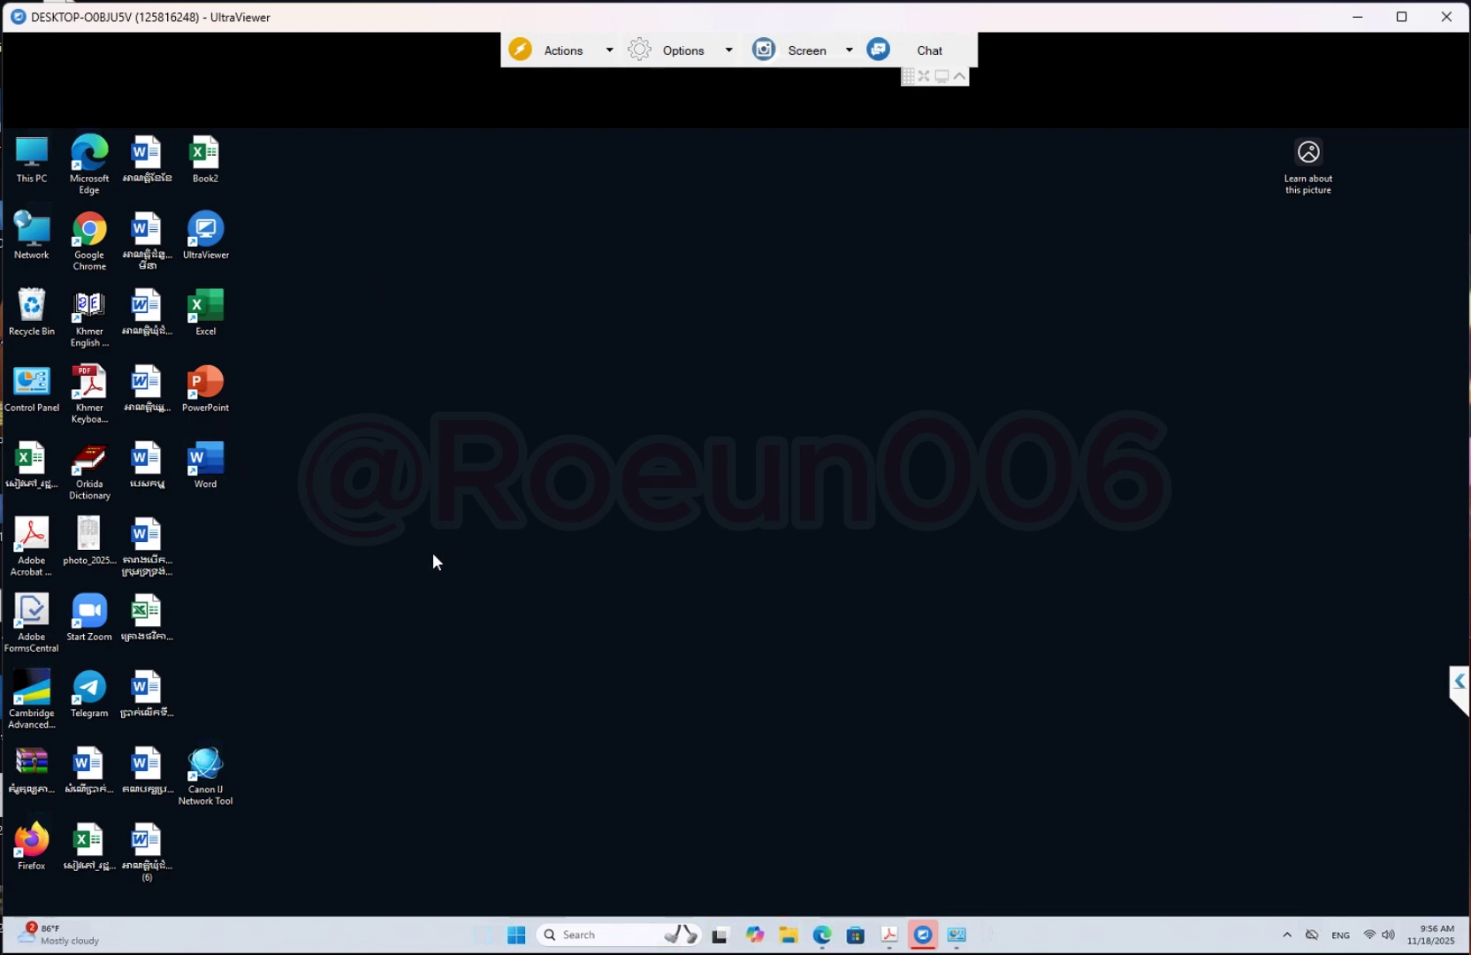
Launch Word from the desktop, submit the Office product key and accept the license agreement
{"action": "double_click", "coordinate": [206, 464]}
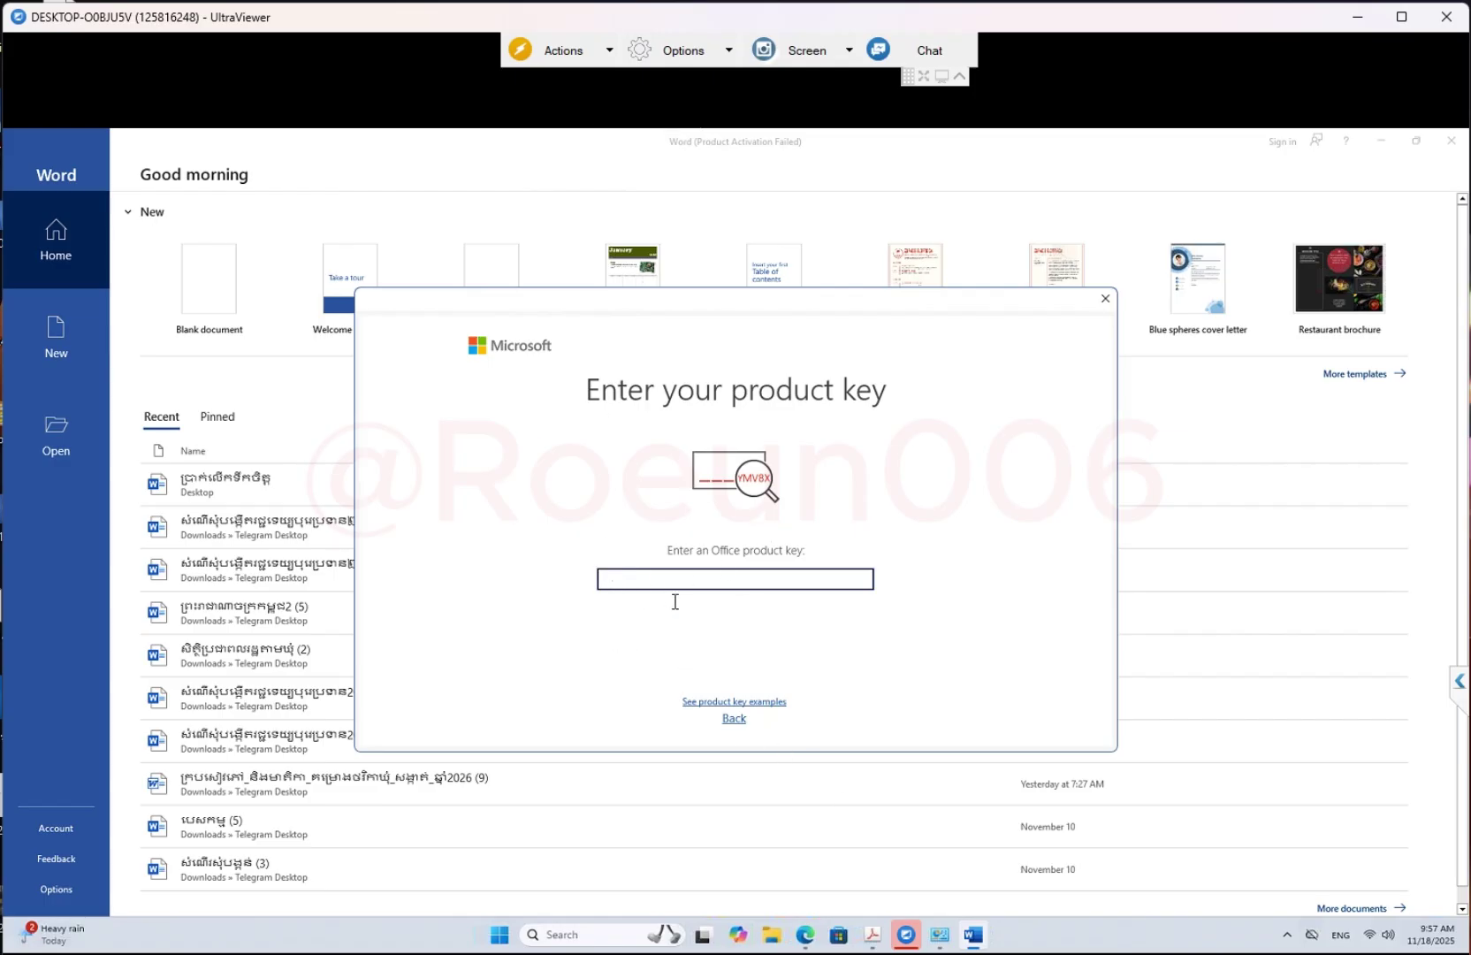
{"action": "key", "text": "ctrl+v"}
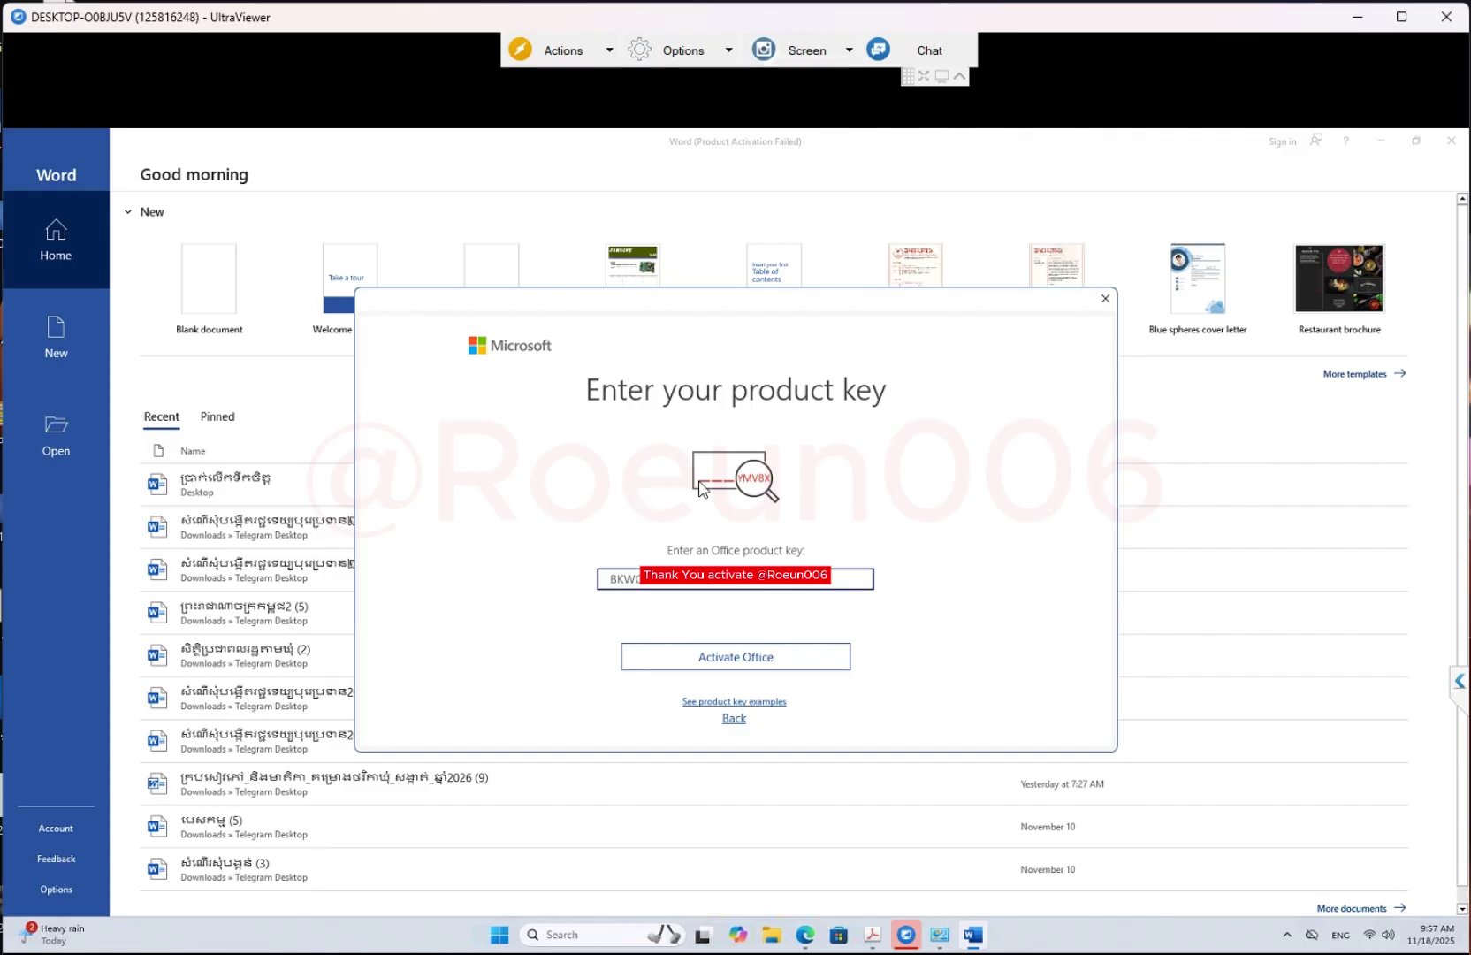
{"action": "left_click", "coordinate": [709, 670]}
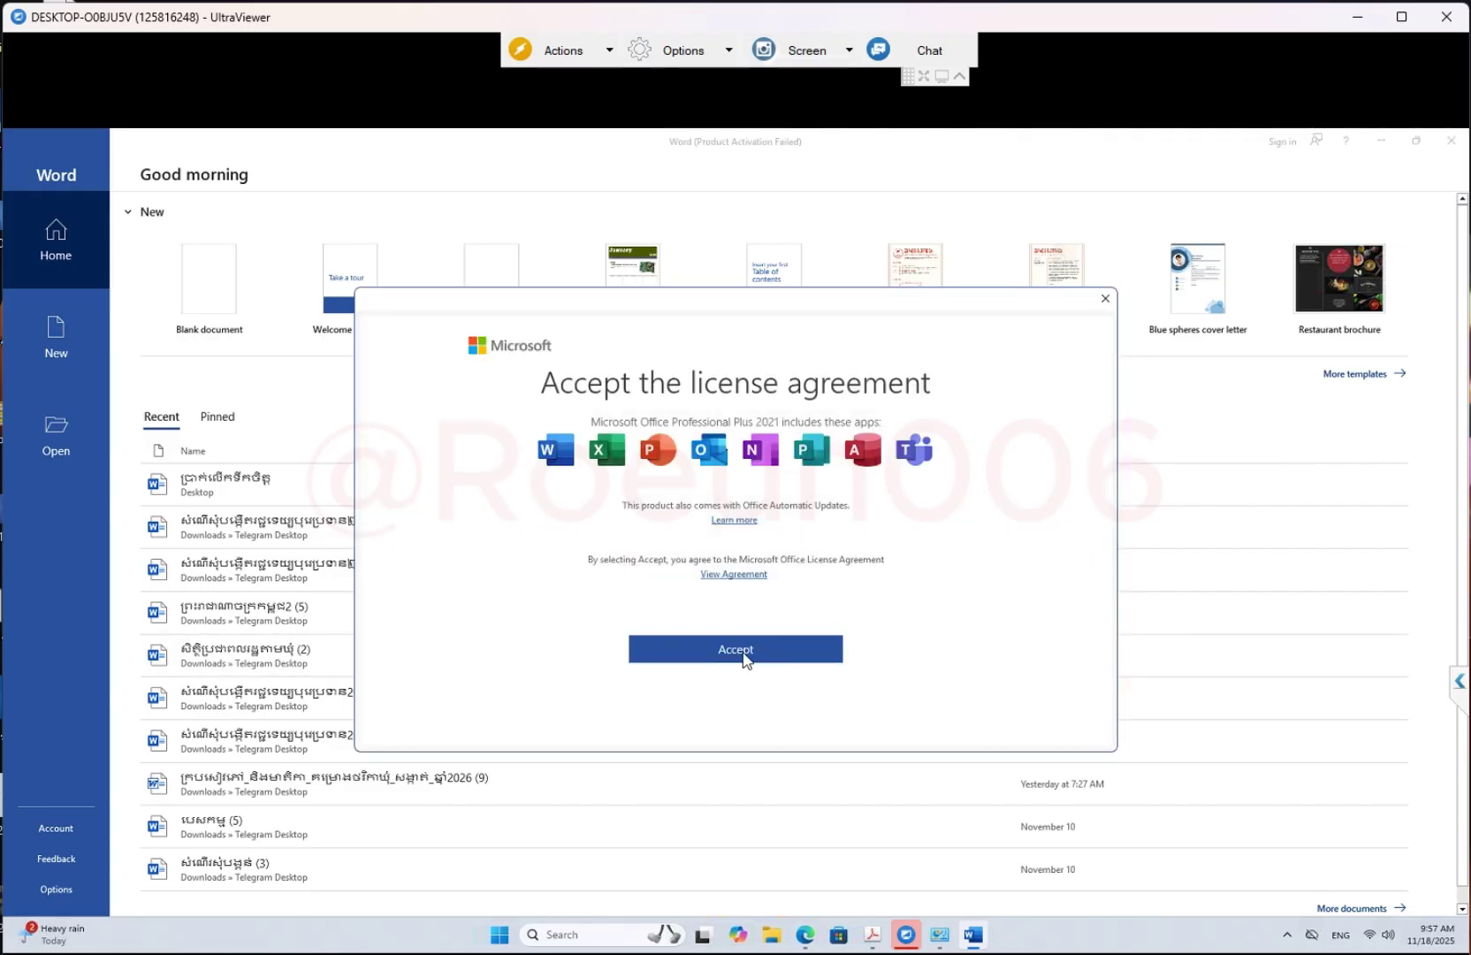
{"action": "left_click", "coordinate": [816, 652]}
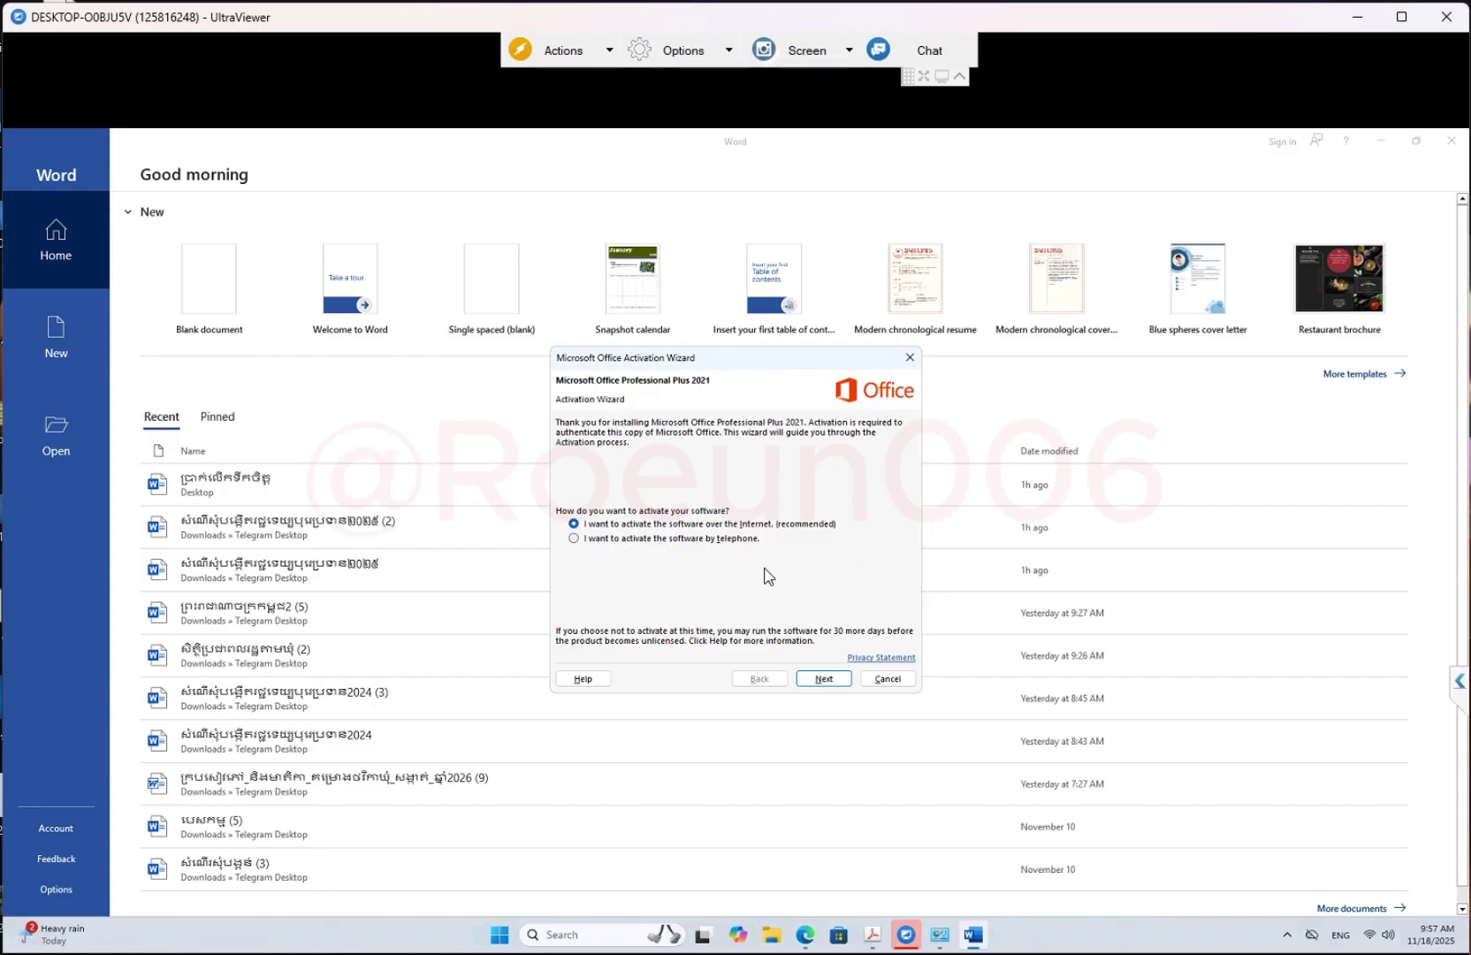
Cancel the Microsoft Office Activation Wizard and restart Word from its desktop shortcut
{"action": "left_click", "coordinate": [903, 679]}
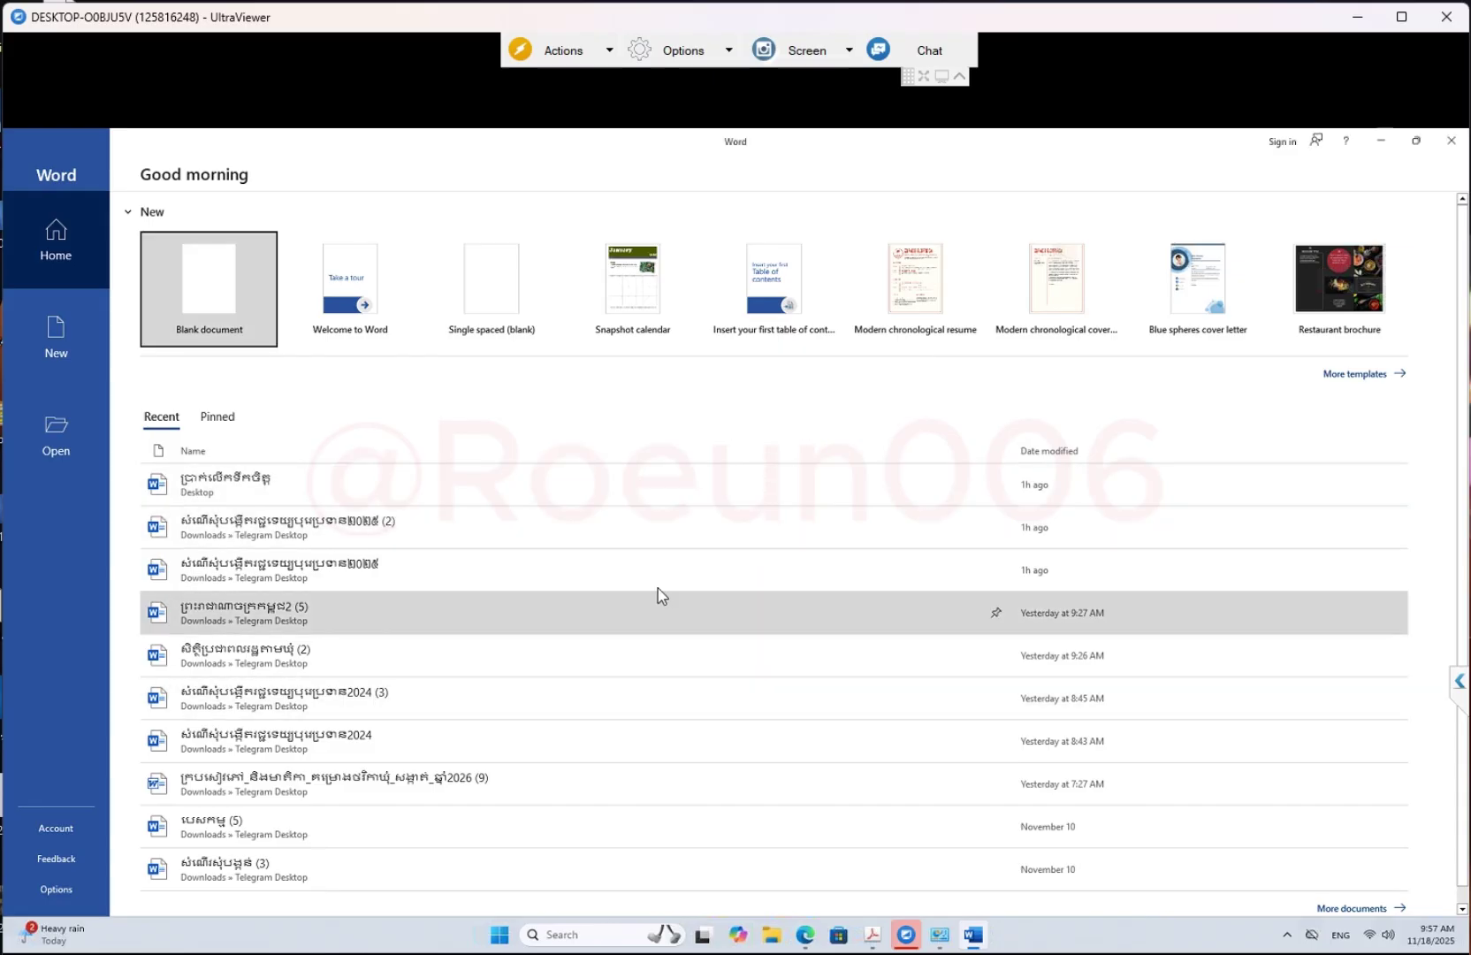
{"action": "left_click", "coordinate": [1451, 141]}
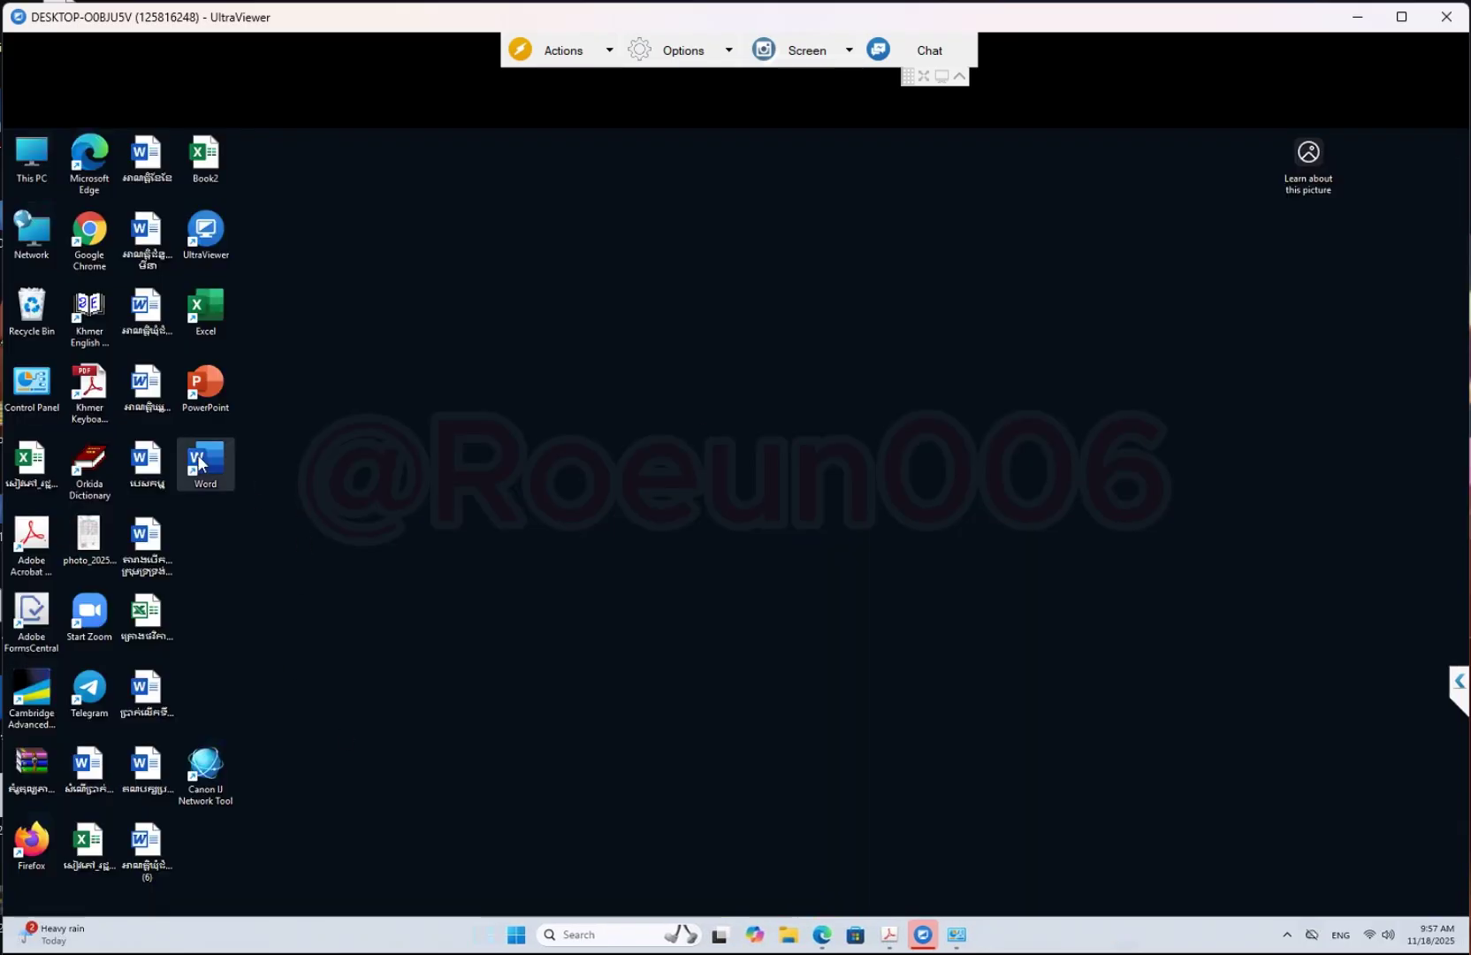
{"action": "double_click", "coordinate": [202, 462]}
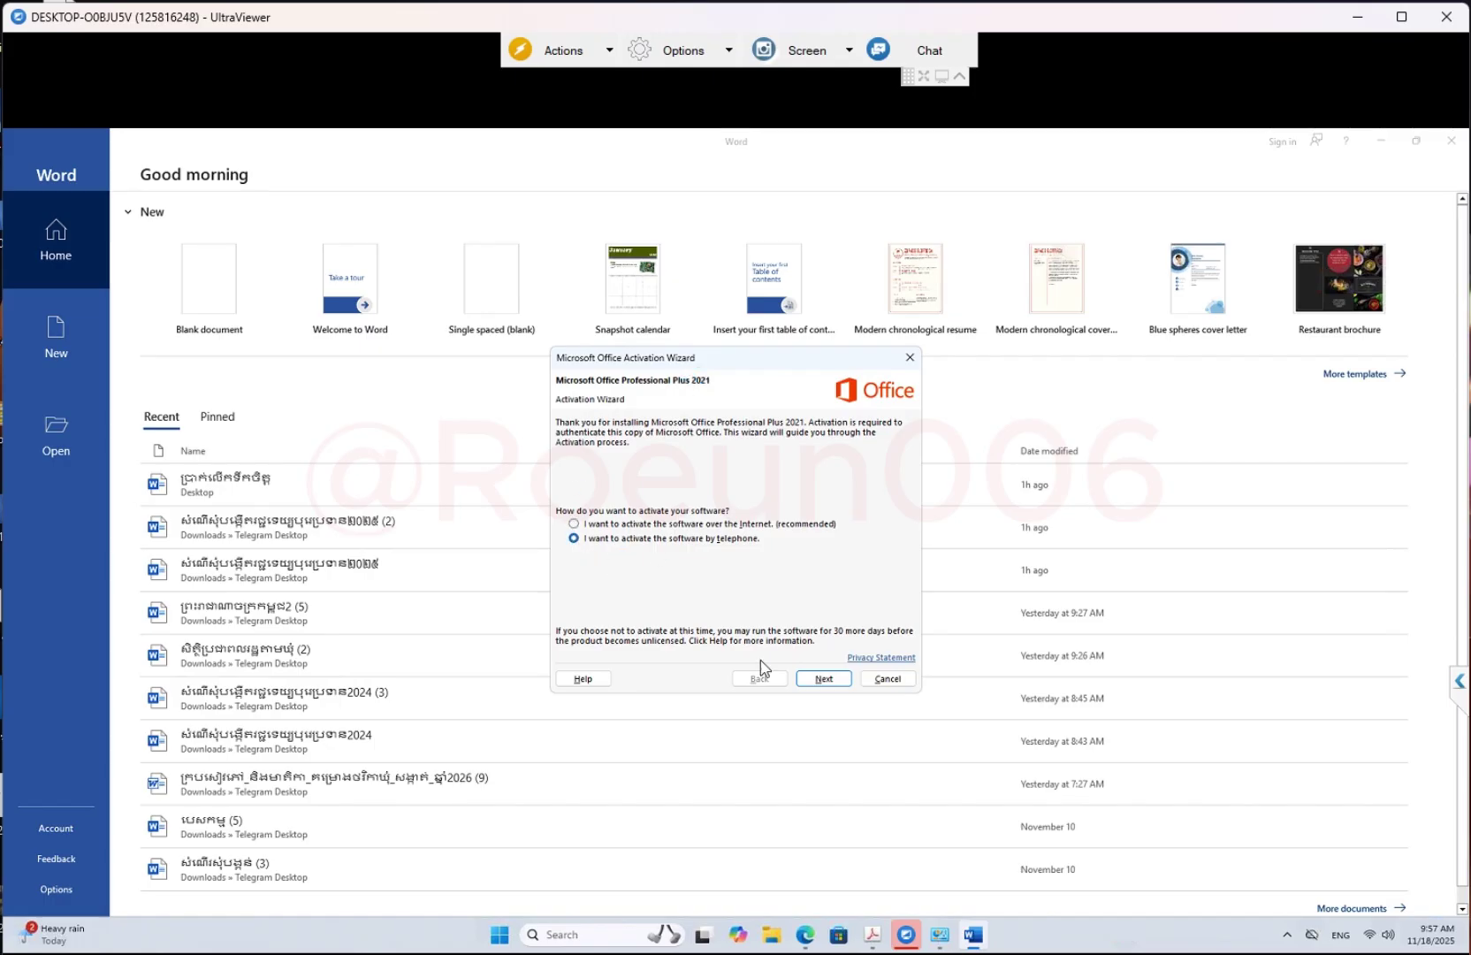
{"action": "left_click", "coordinate": [831, 681]}
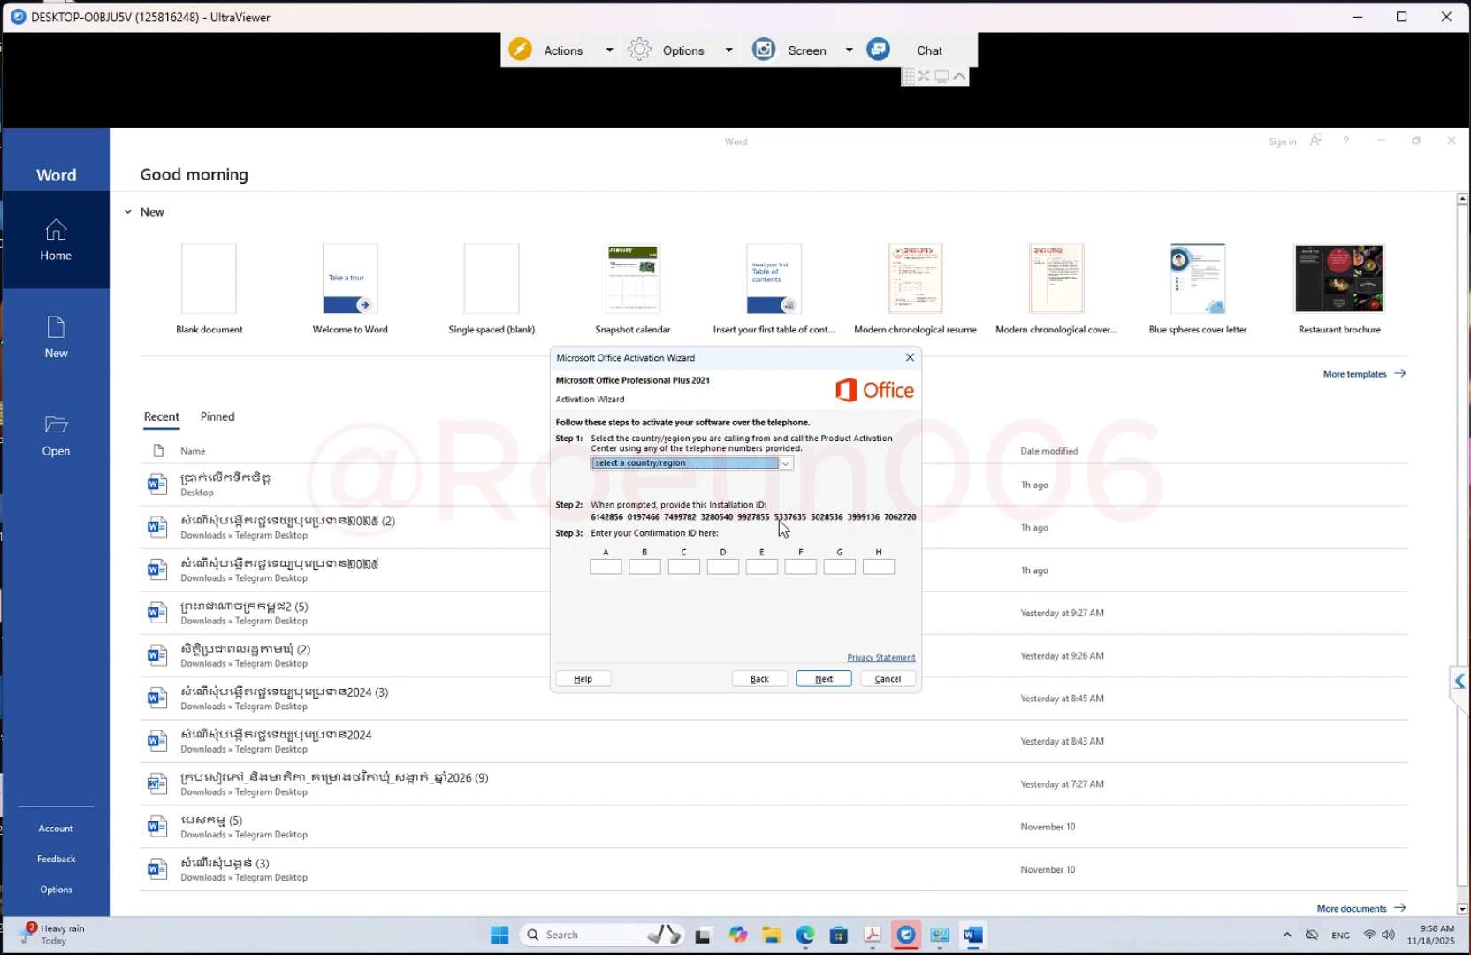
{"action": "left_click", "coordinate": [611, 567]}
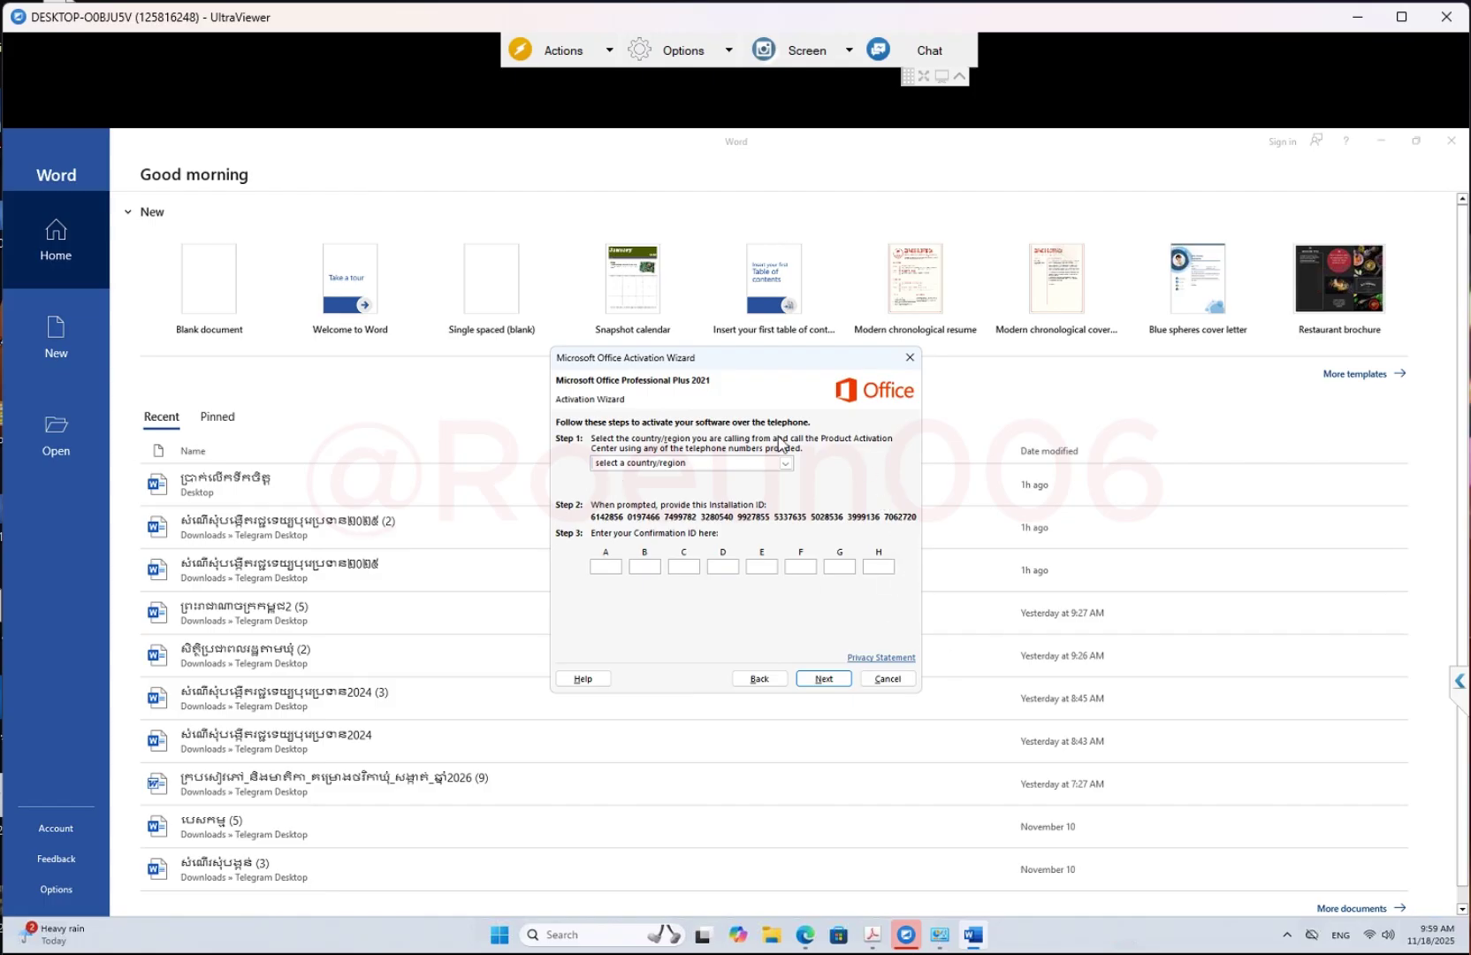
{"action": "left_click", "coordinate": [764, 683]}
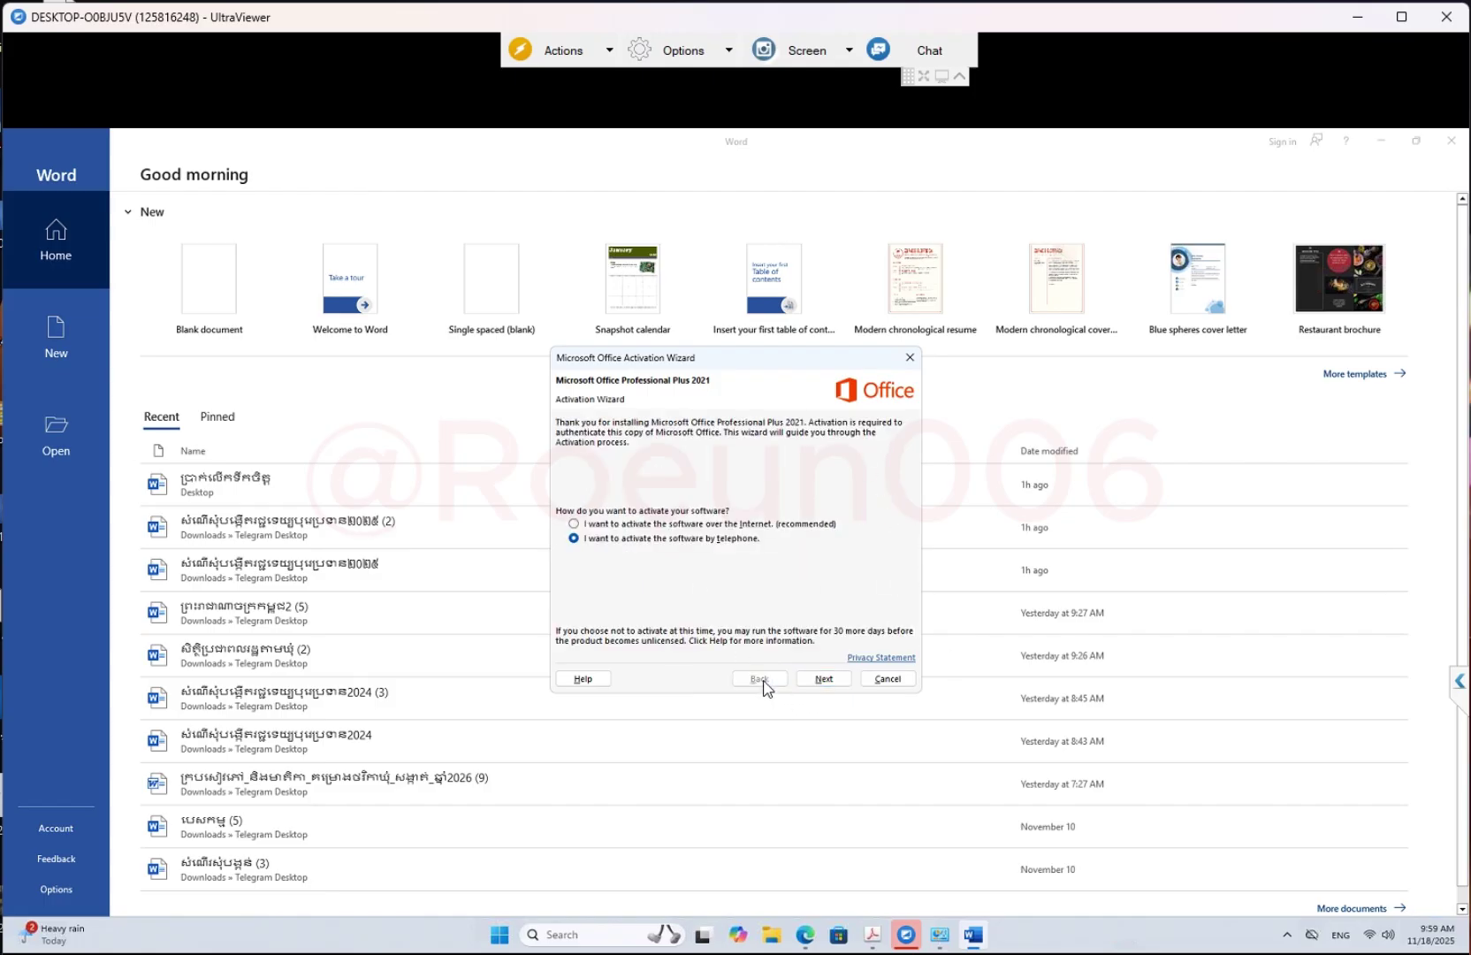
{"action": "left_click", "coordinate": [574, 524]}
{"action": "left_click", "coordinate": [600, 539]}
{"action": "left_click", "coordinate": [821, 679]}
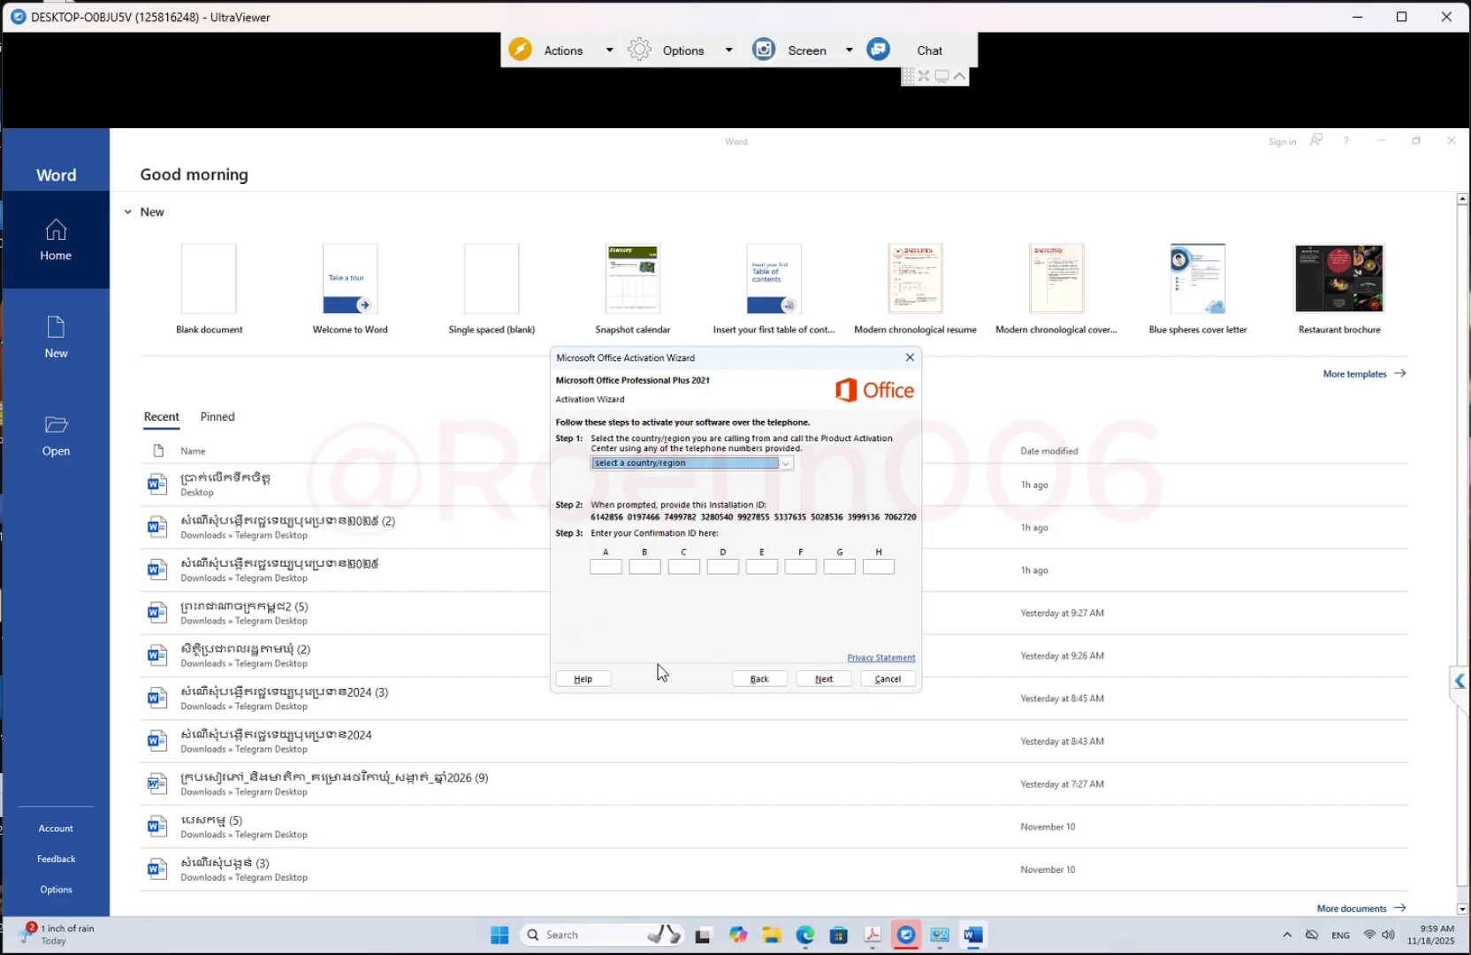
{"action": "left_click", "coordinate": [603, 565]}
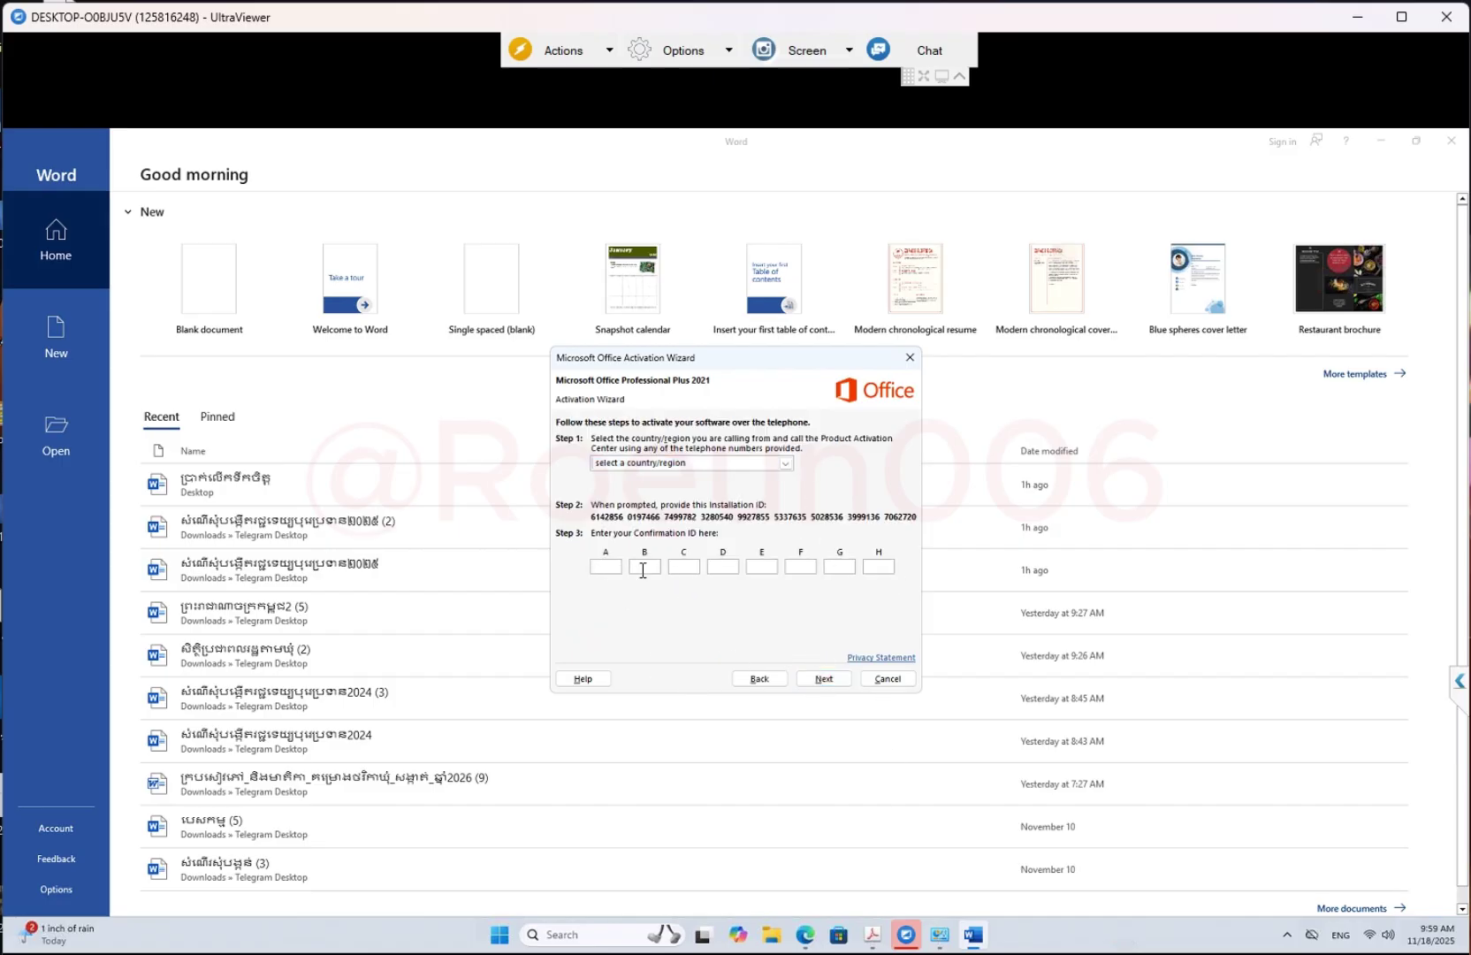
{"action": "left_click", "coordinate": [610, 566]}
{"action": "left_click", "coordinate": [774, 683]}
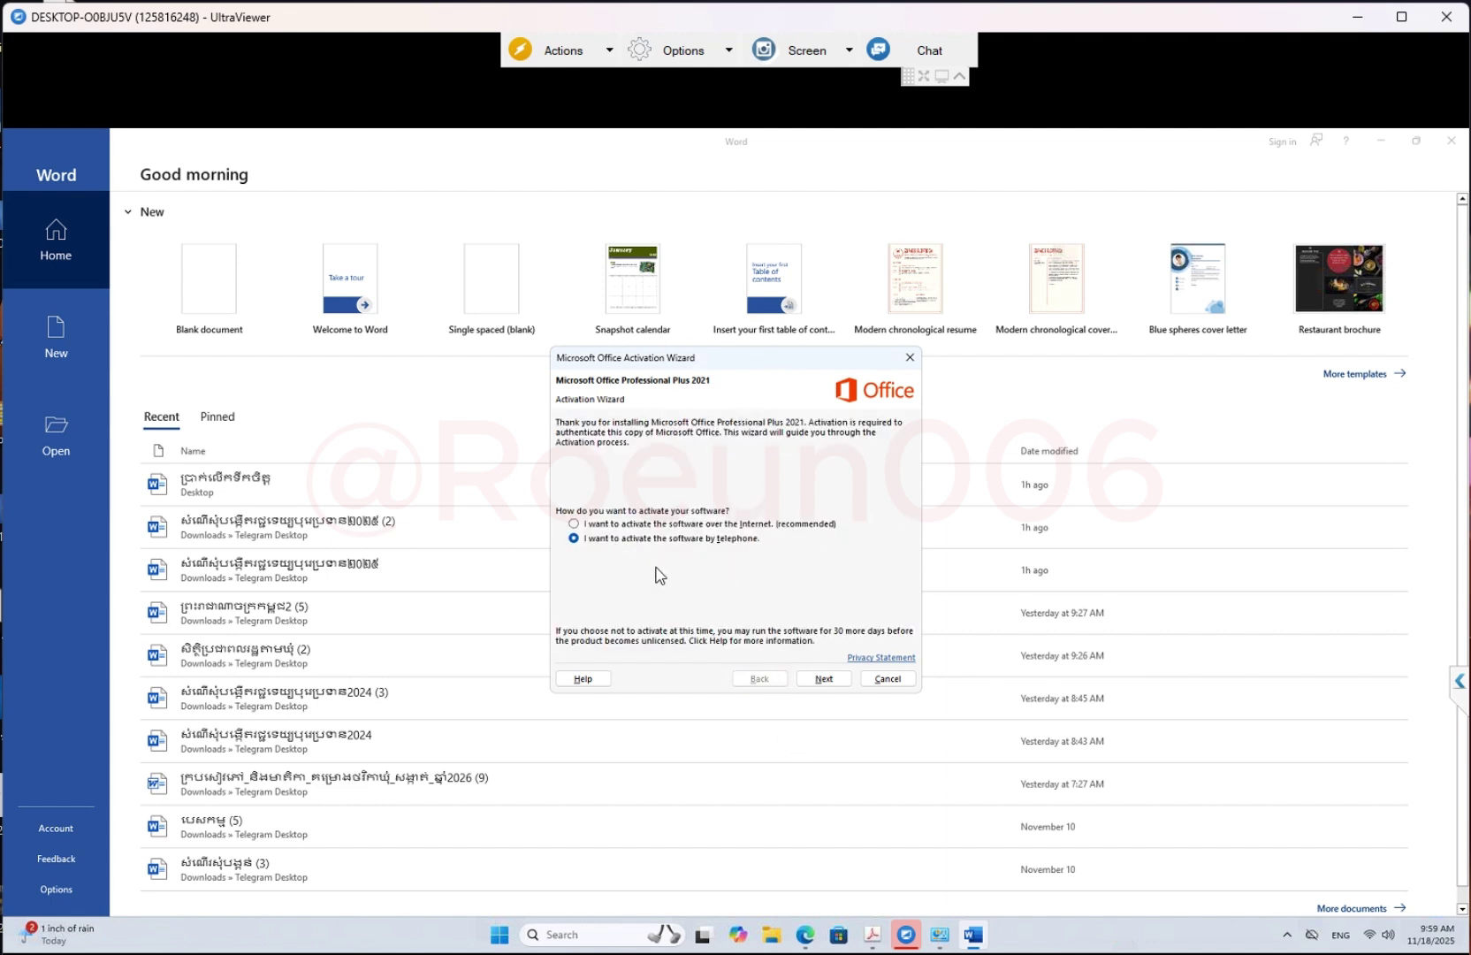
Complete the activation of Microsoft Office Professional Plus 2021 in the Activation Wizard and close the wizard
{"action": "left_click", "coordinate": [836, 680]}
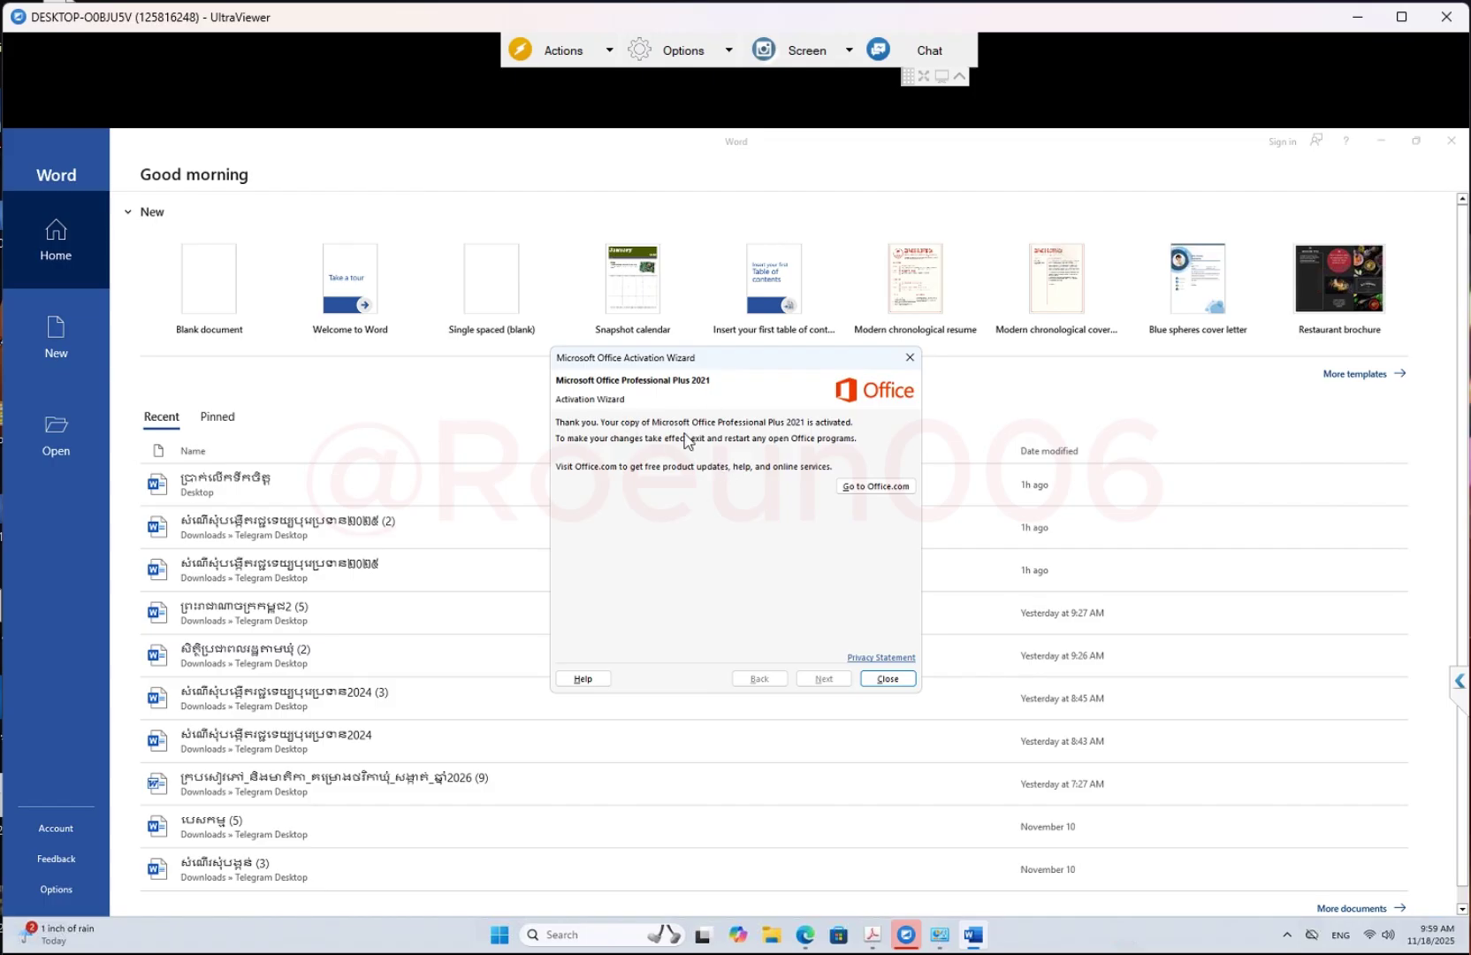
{"action": "left_click", "coordinate": [889, 681]}
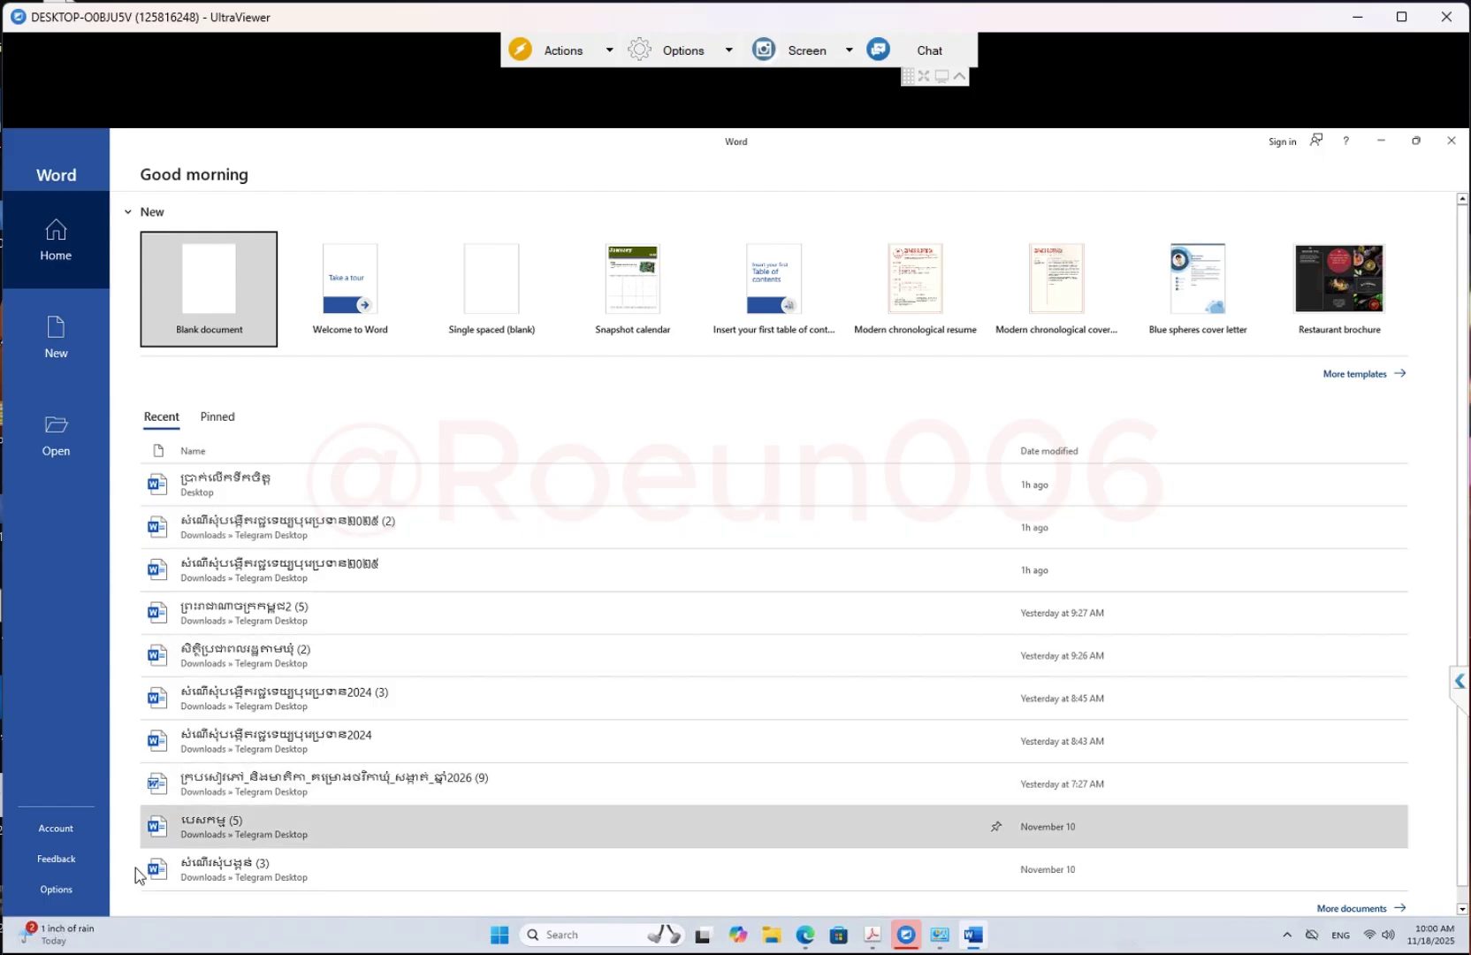
Open Word's Account page and enable Microsoft 365 and Office updates, allowing the change to the device
{"action": "left_click", "coordinate": [49, 828]}
{"action": "left_click", "coordinate": [541, 476]}
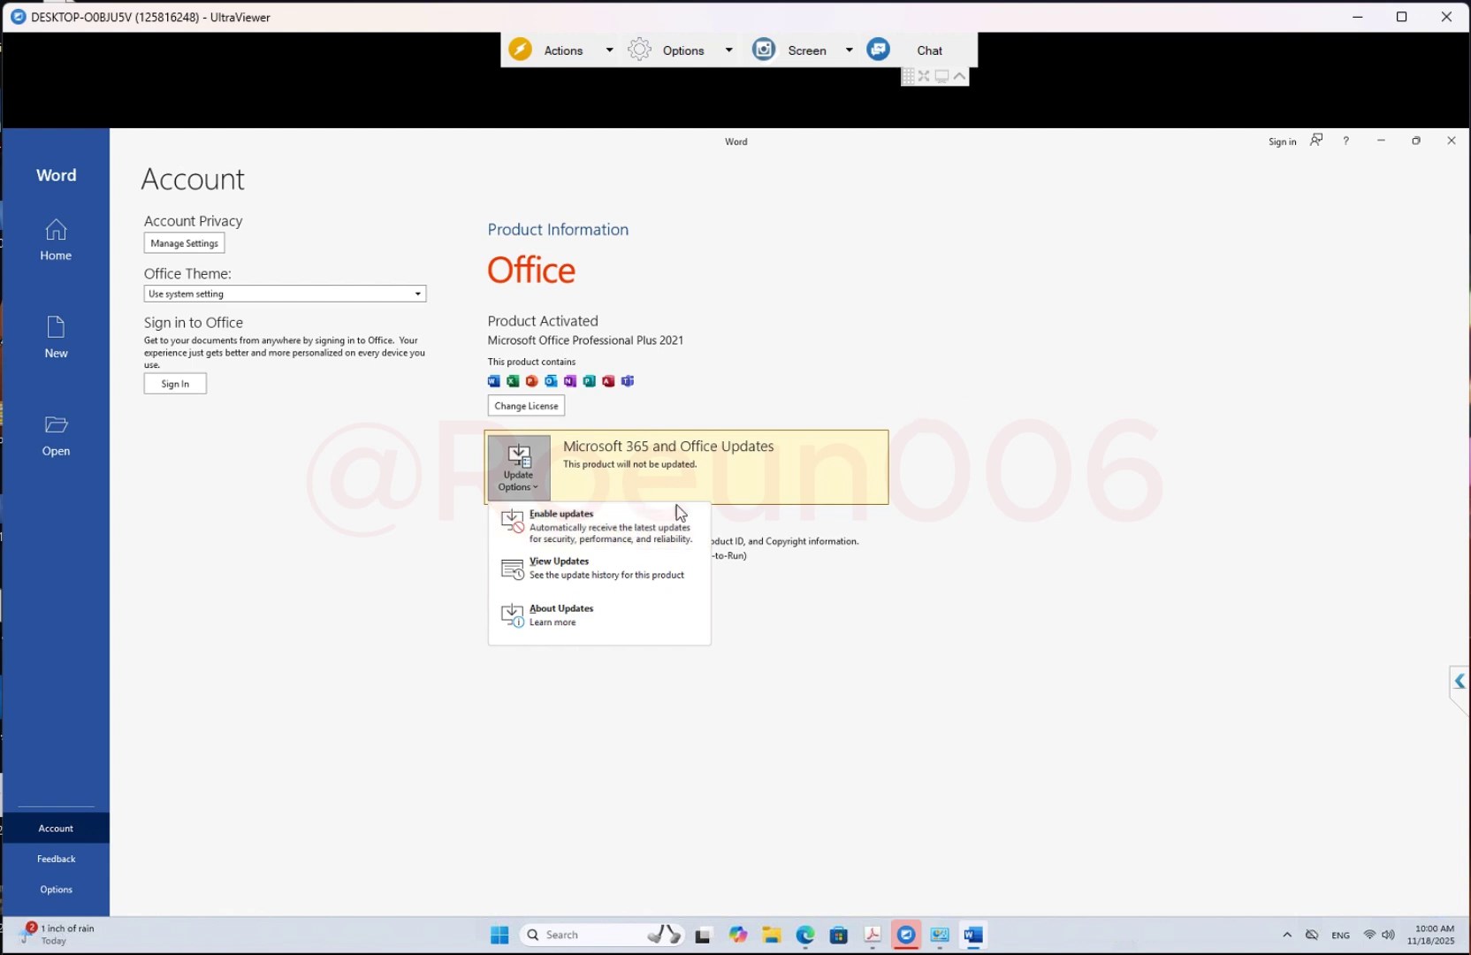
{"action": "left_click", "coordinate": [576, 521]}
{"action": "left_click", "coordinate": [528, 458]}
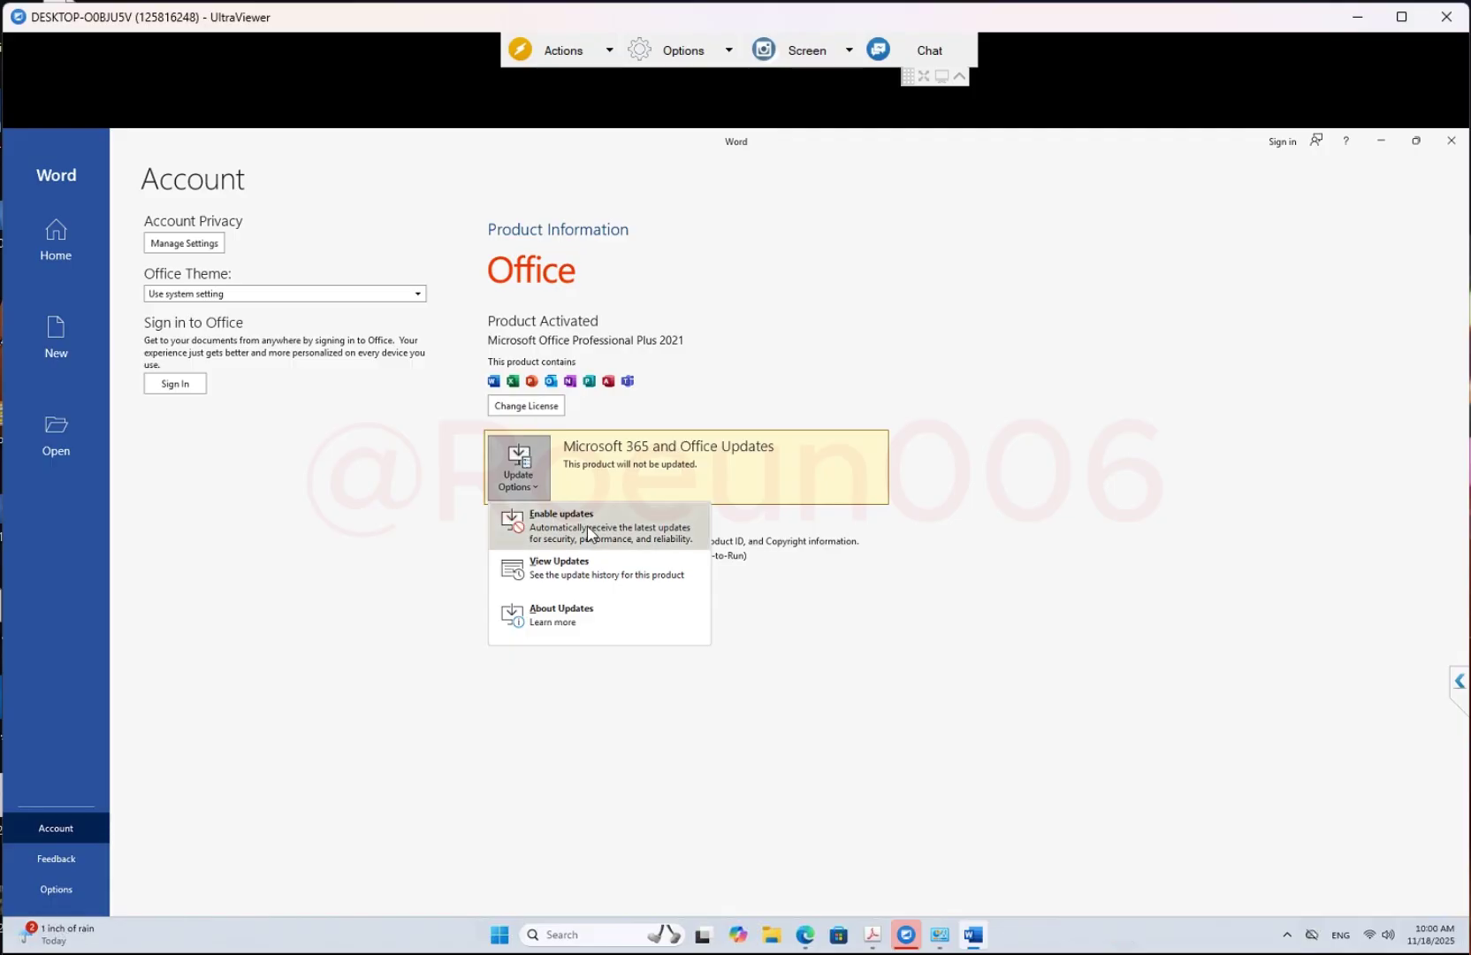
{"action": "left_click", "coordinate": [557, 517]}
{"action": "left_click", "coordinate": [660, 661]}
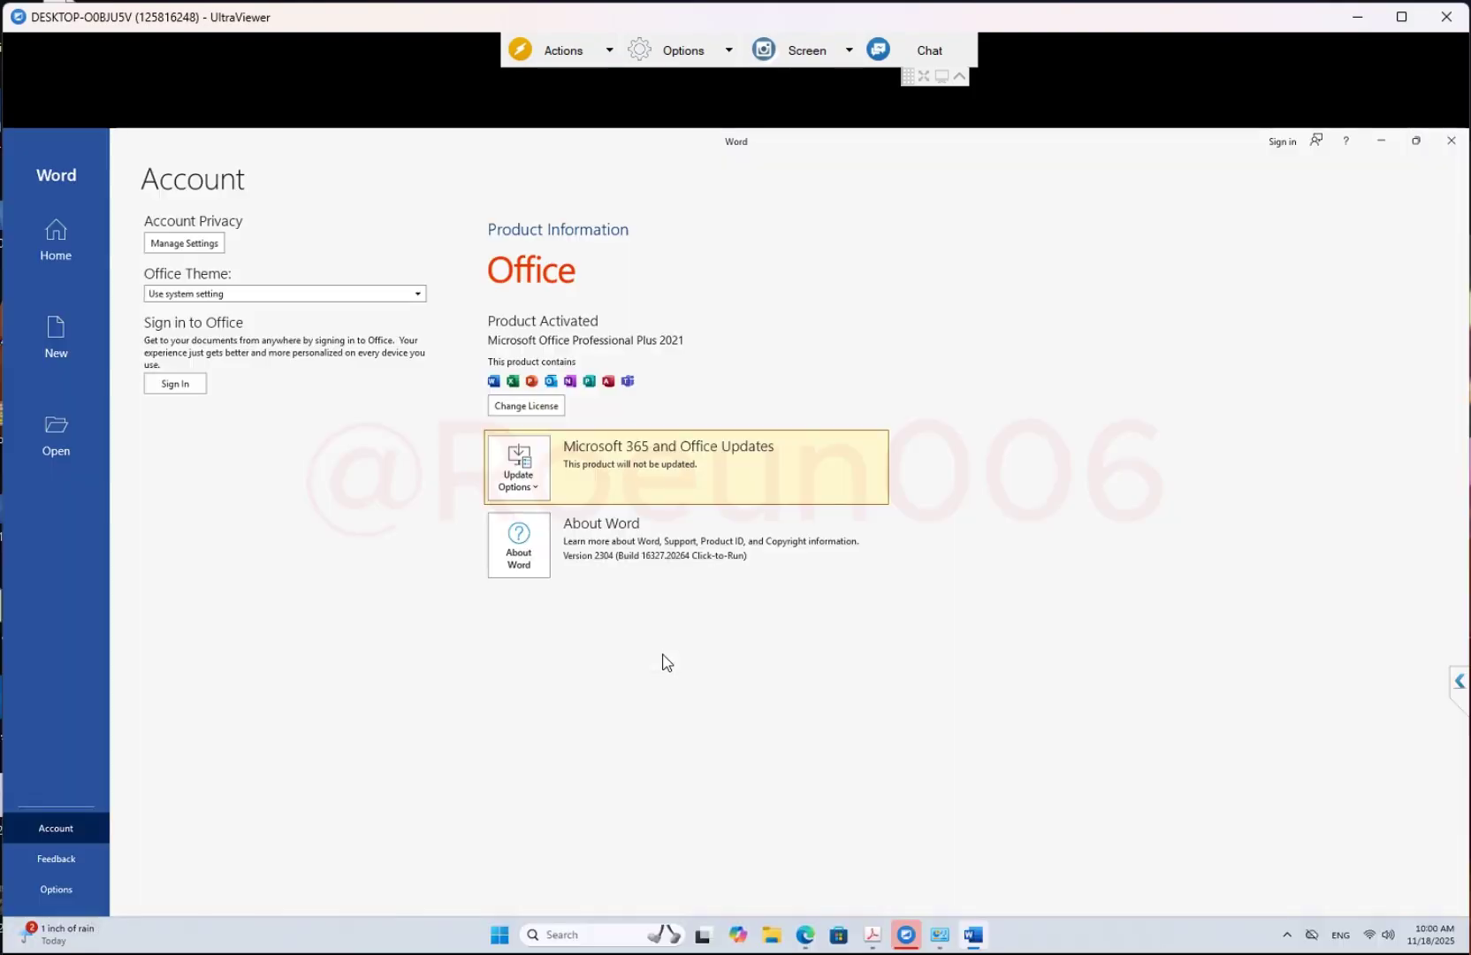
Check for Office updates from the Account page and close the update result window
{"action": "left_click", "coordinate": [524, 457]}
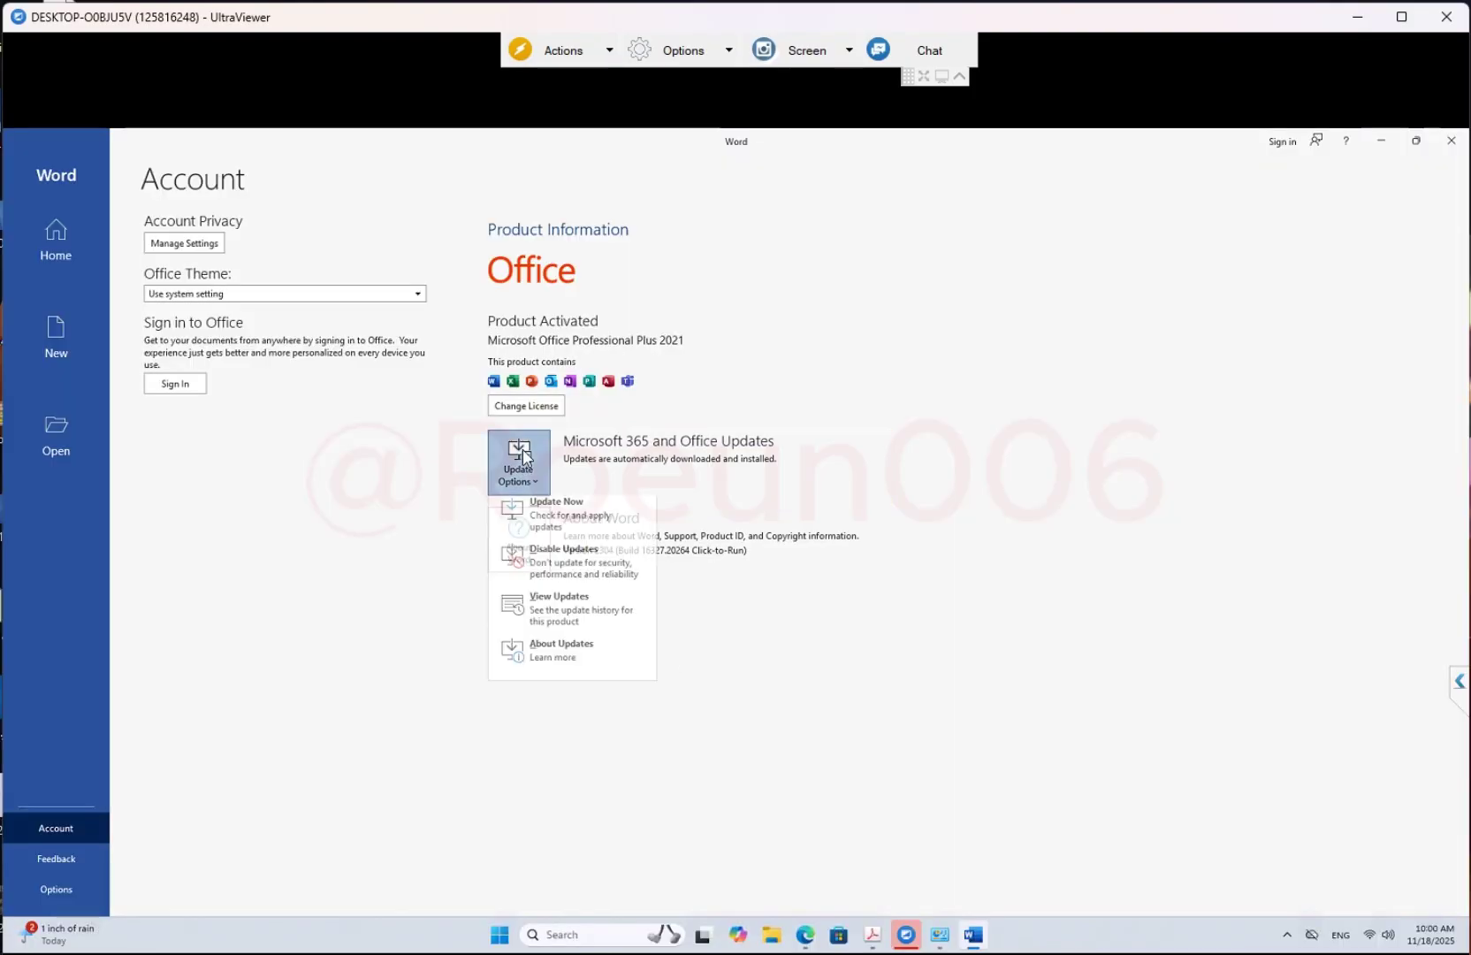
{"action": "left_click", "coordinate": [577, 522]}
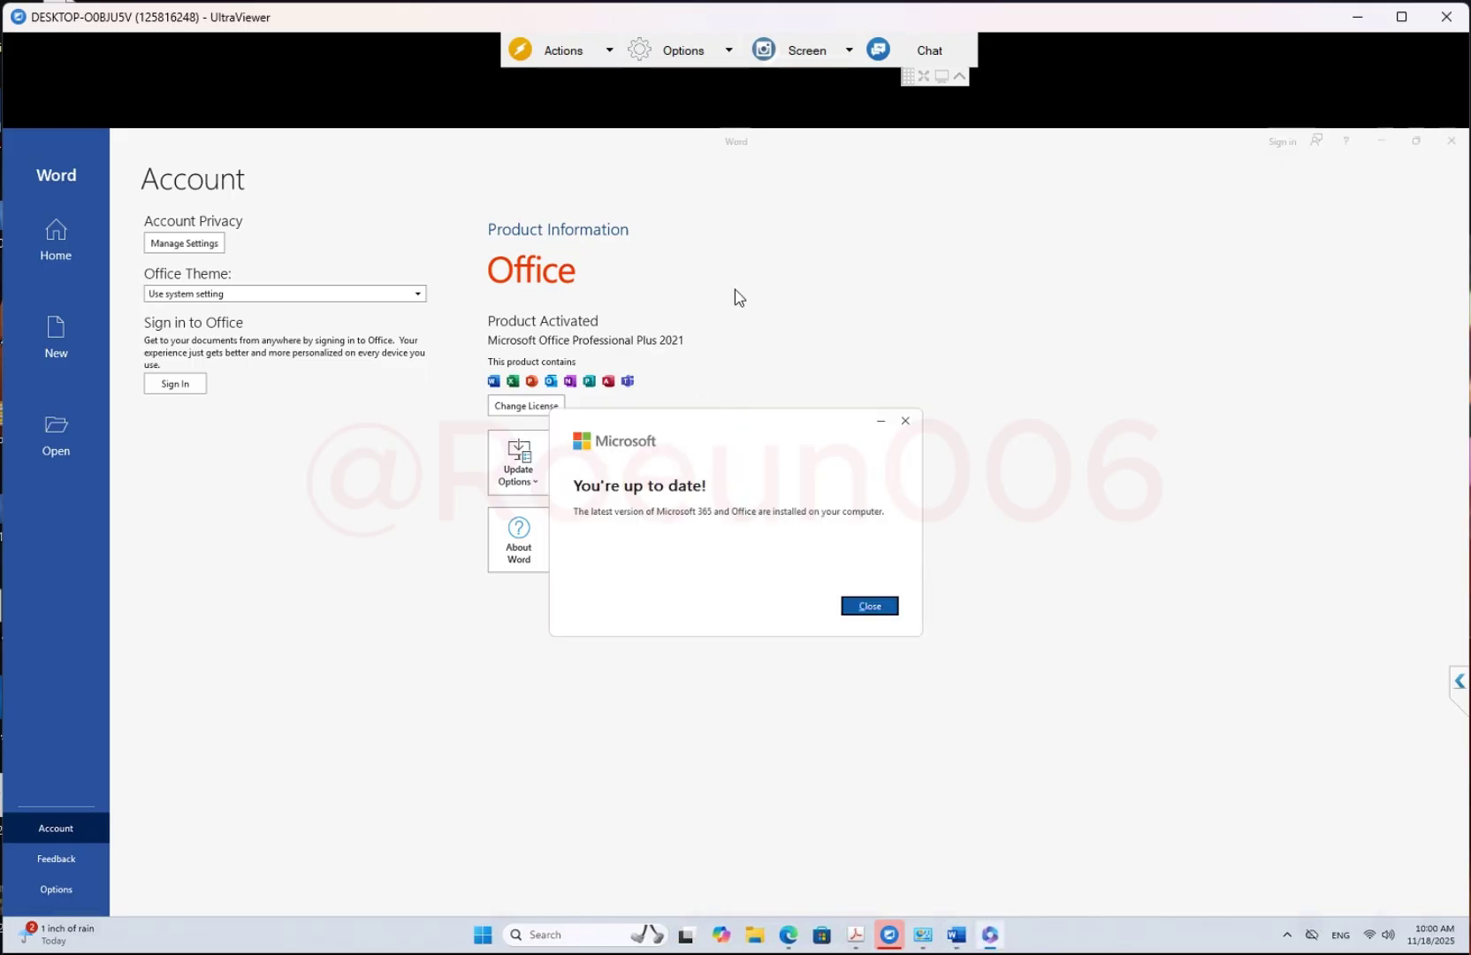
{"action": "left_click", "coordinate": [875, 612]}
Disable Microsoft 365 and Office updates, allow the Click-to-Run Client to make changes and recheck the update options
{"action": "left_click", "coordinate": [533, 463]}
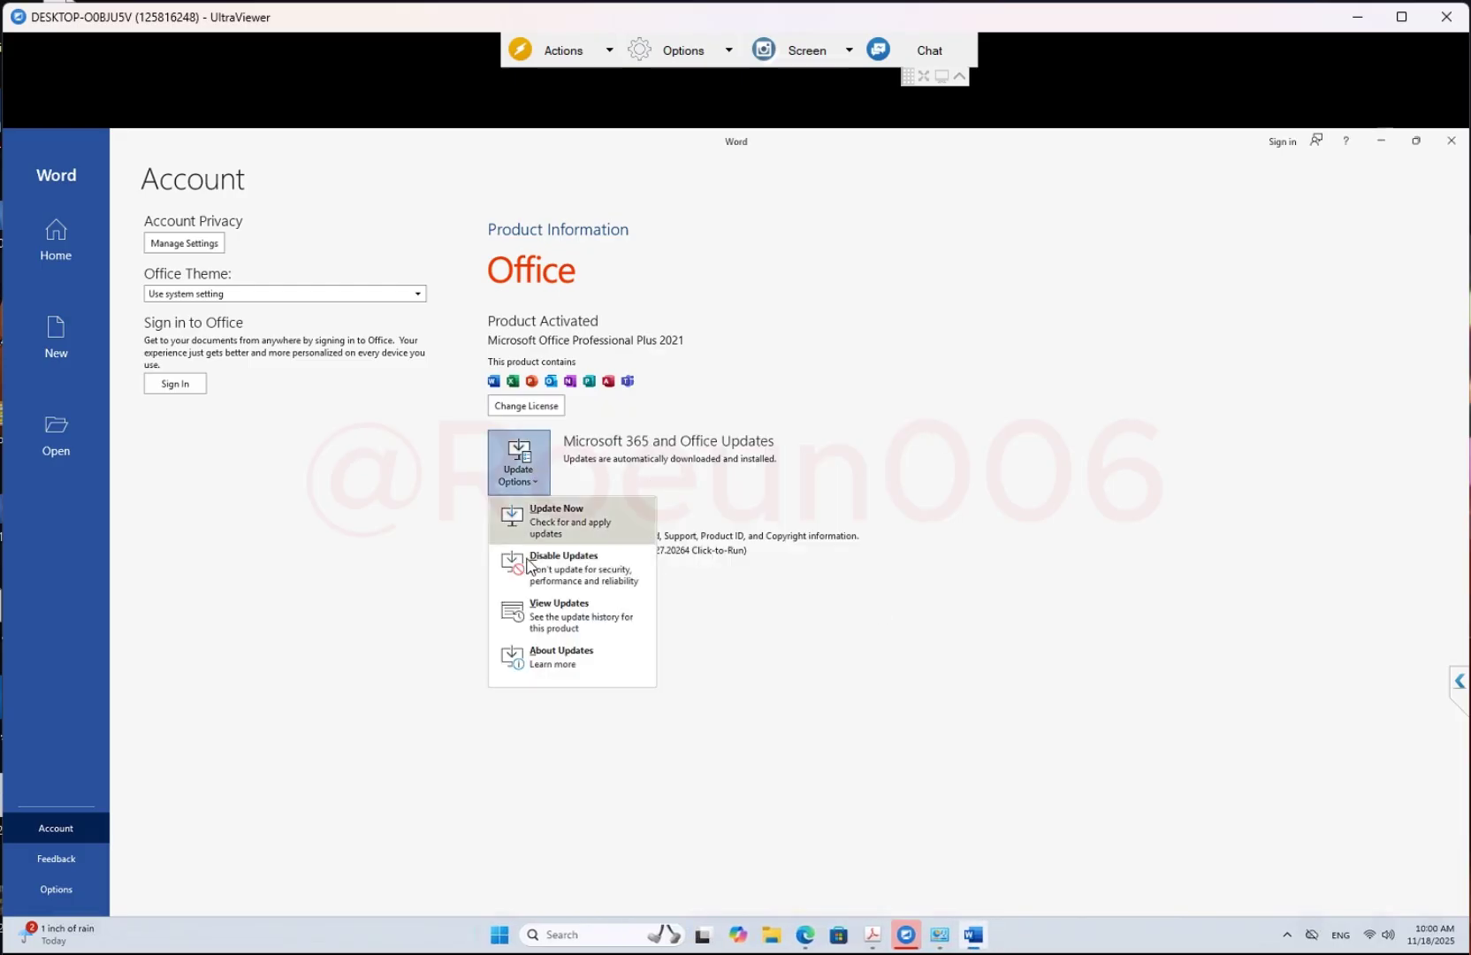
{"action": "left_click", "coordinate": [579, 573]}
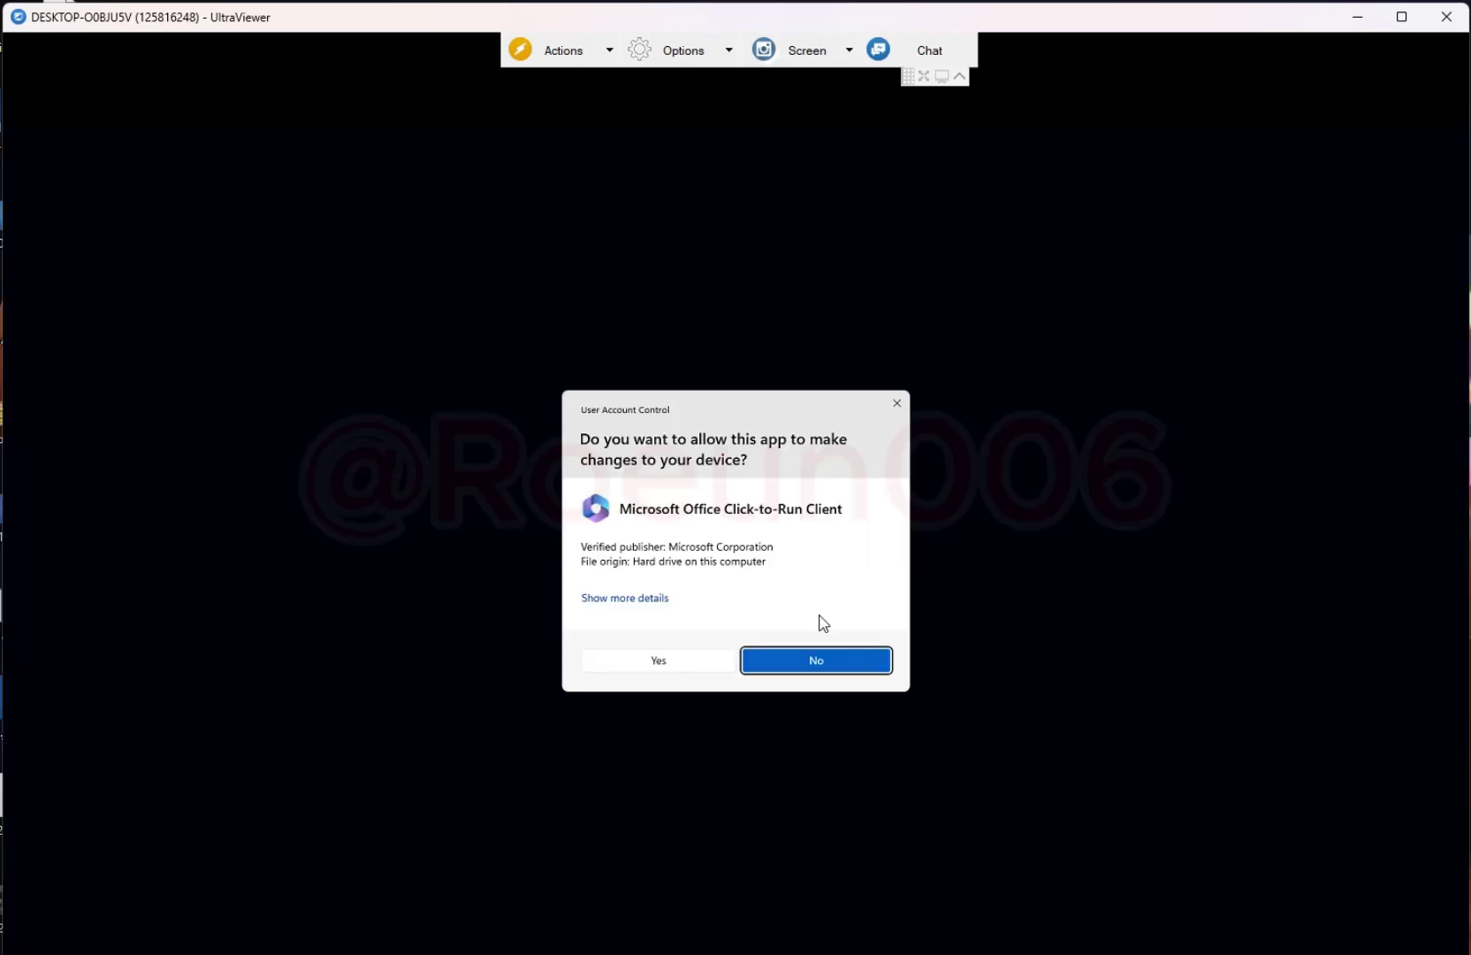
{"action": "left_click", "coordinate": [681, 658]}
{"action": "left_click", "coordinate": [537, 474]}
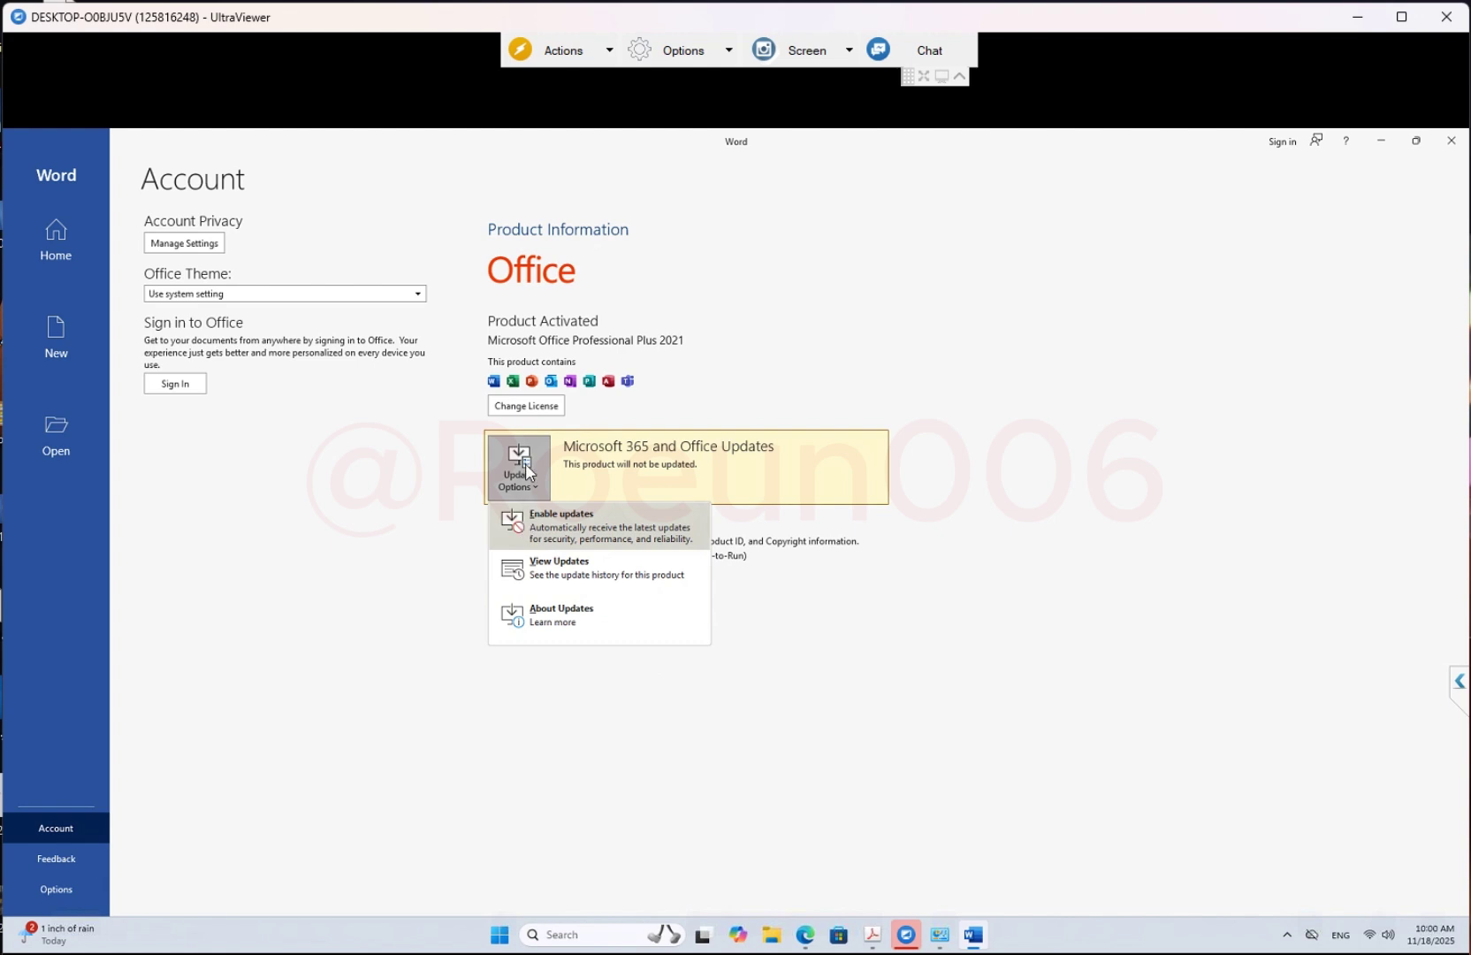
{"action": "key", "text": "Escape"}
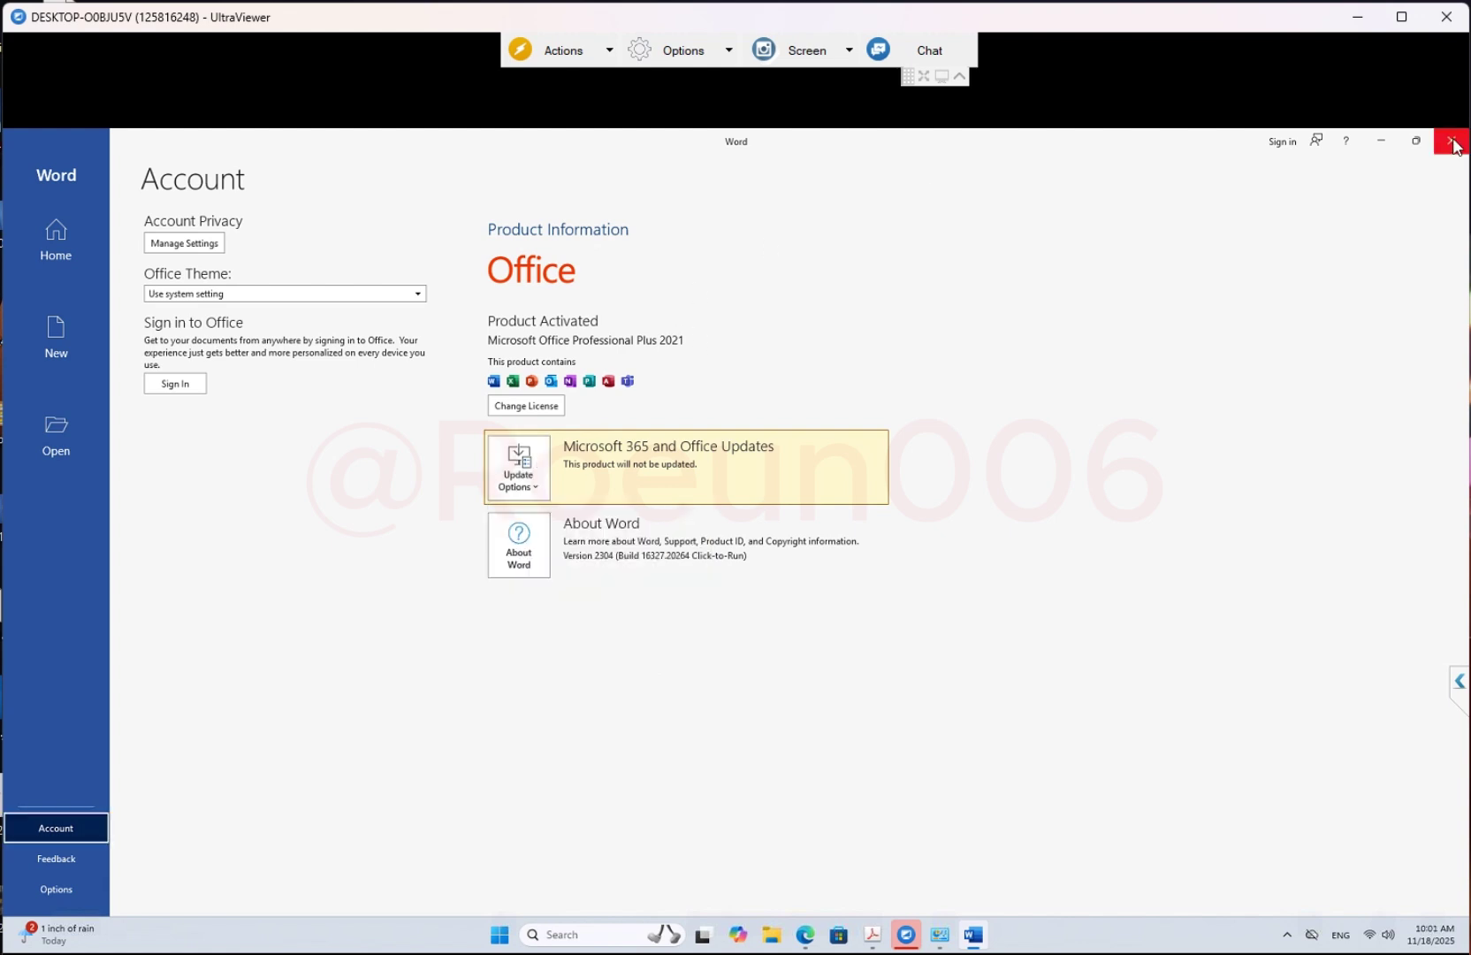
Close Word and refresh the desktop
{"action": "left_click", "coordinate": [1453, 146]}
{"action": "right_click", "coordinate": [457, 431]}
{"action": "left_click", "coordinate": [498, 491]}
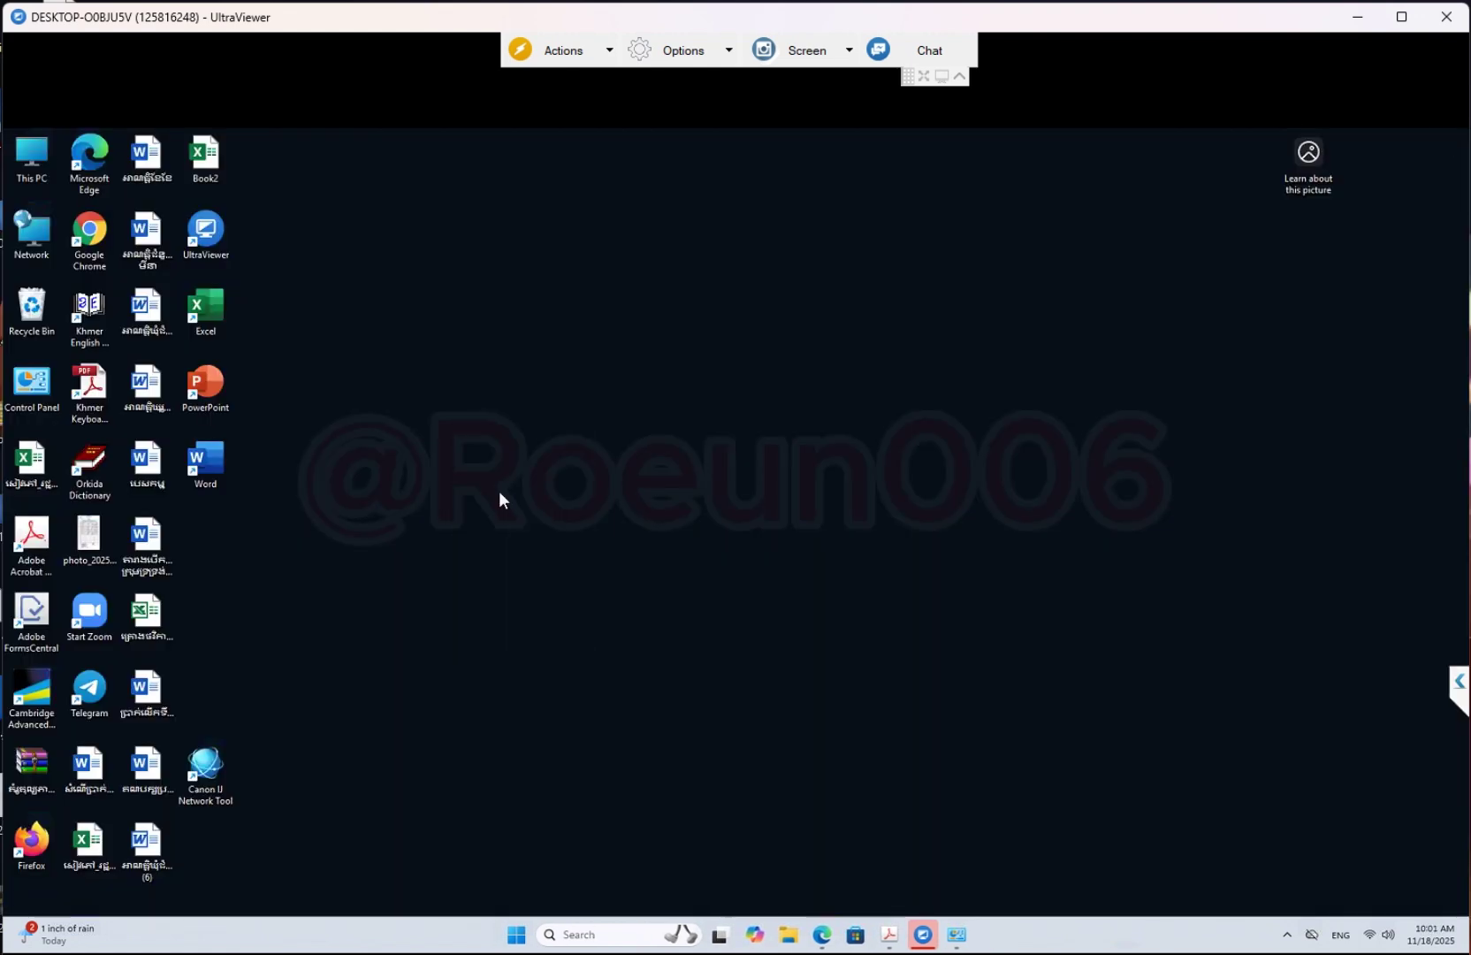
{"action": "left_click_drag", "start_coordinate": [306, 271], "coordinate": [206, 701]}
{"action": "left_click", "coordinate": [379, 367]}
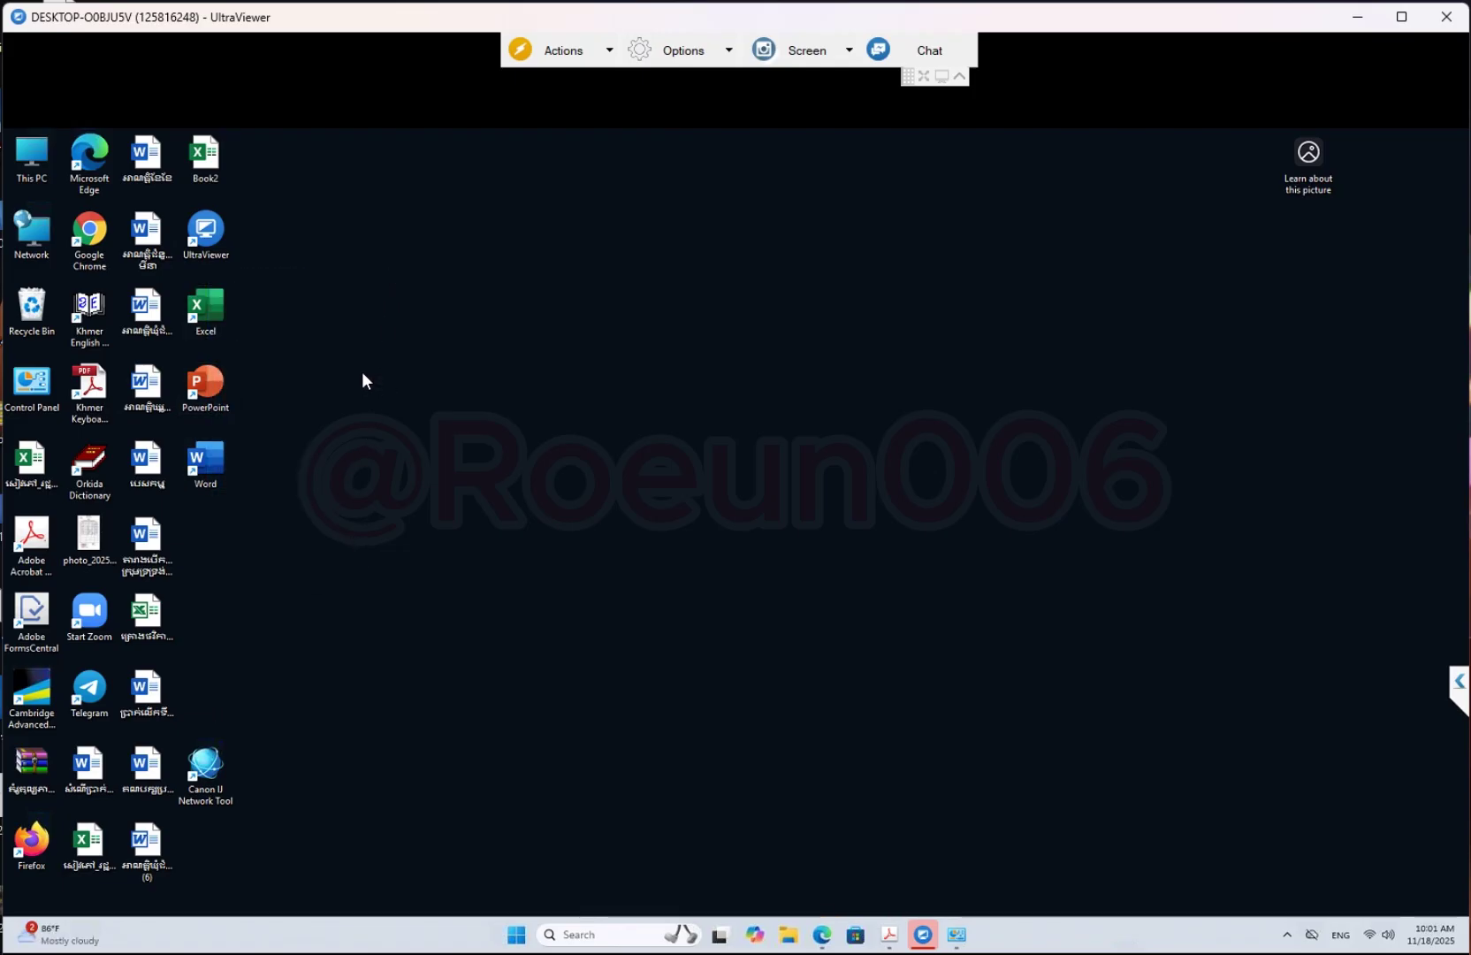
{"action": "left_click_drag", "start_coordinate": [324, 291], "coordinate": [221, 509]}
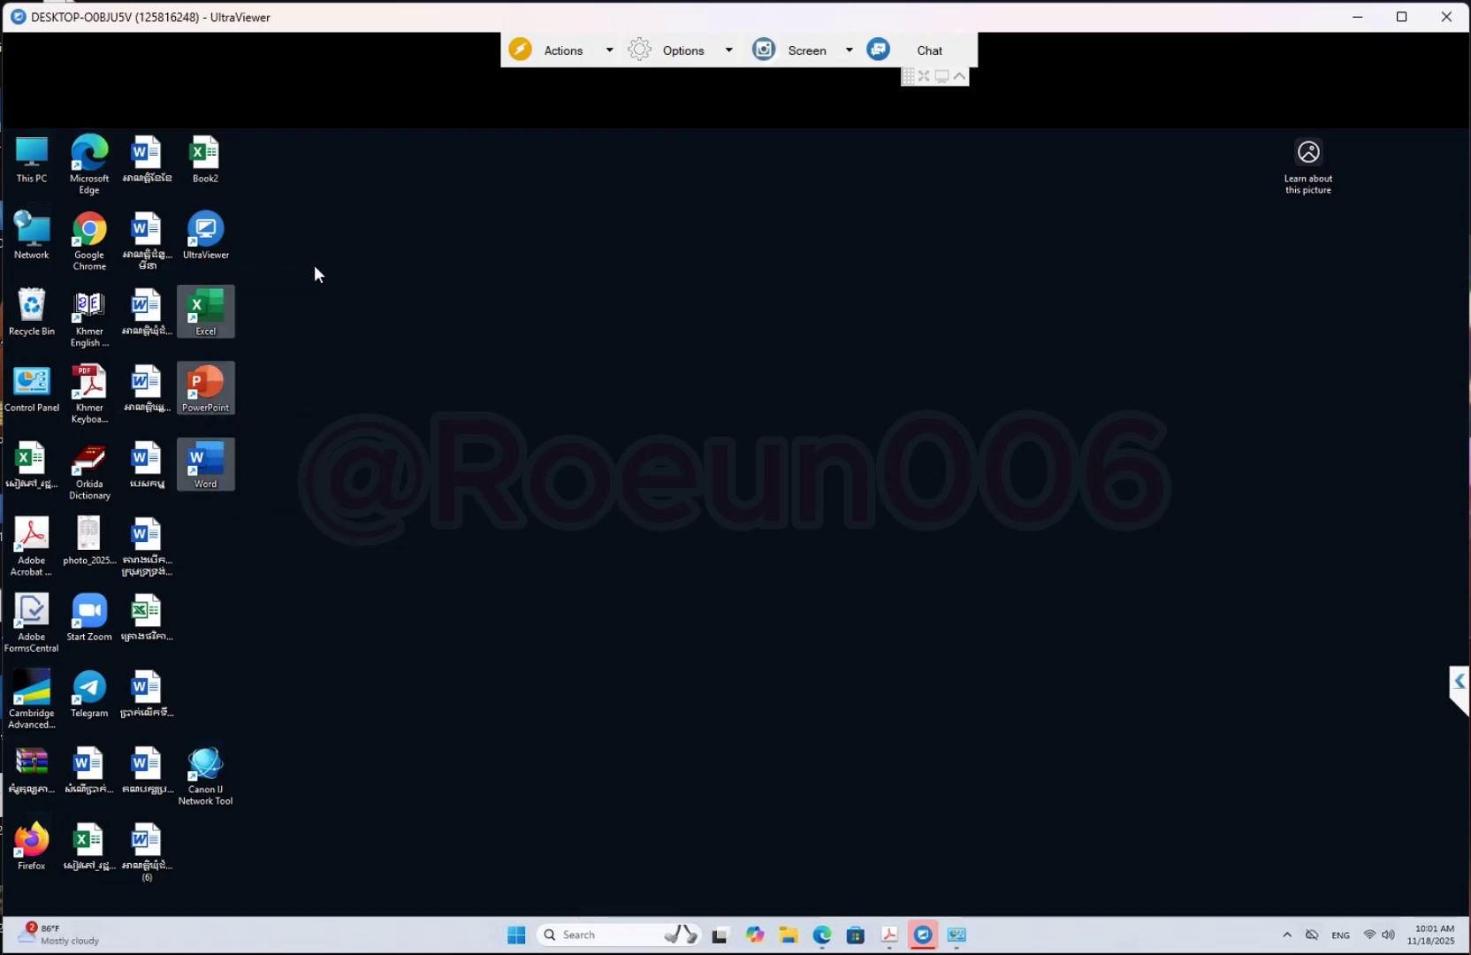
{"action": "left_click", "coordinate": [332, 289]}
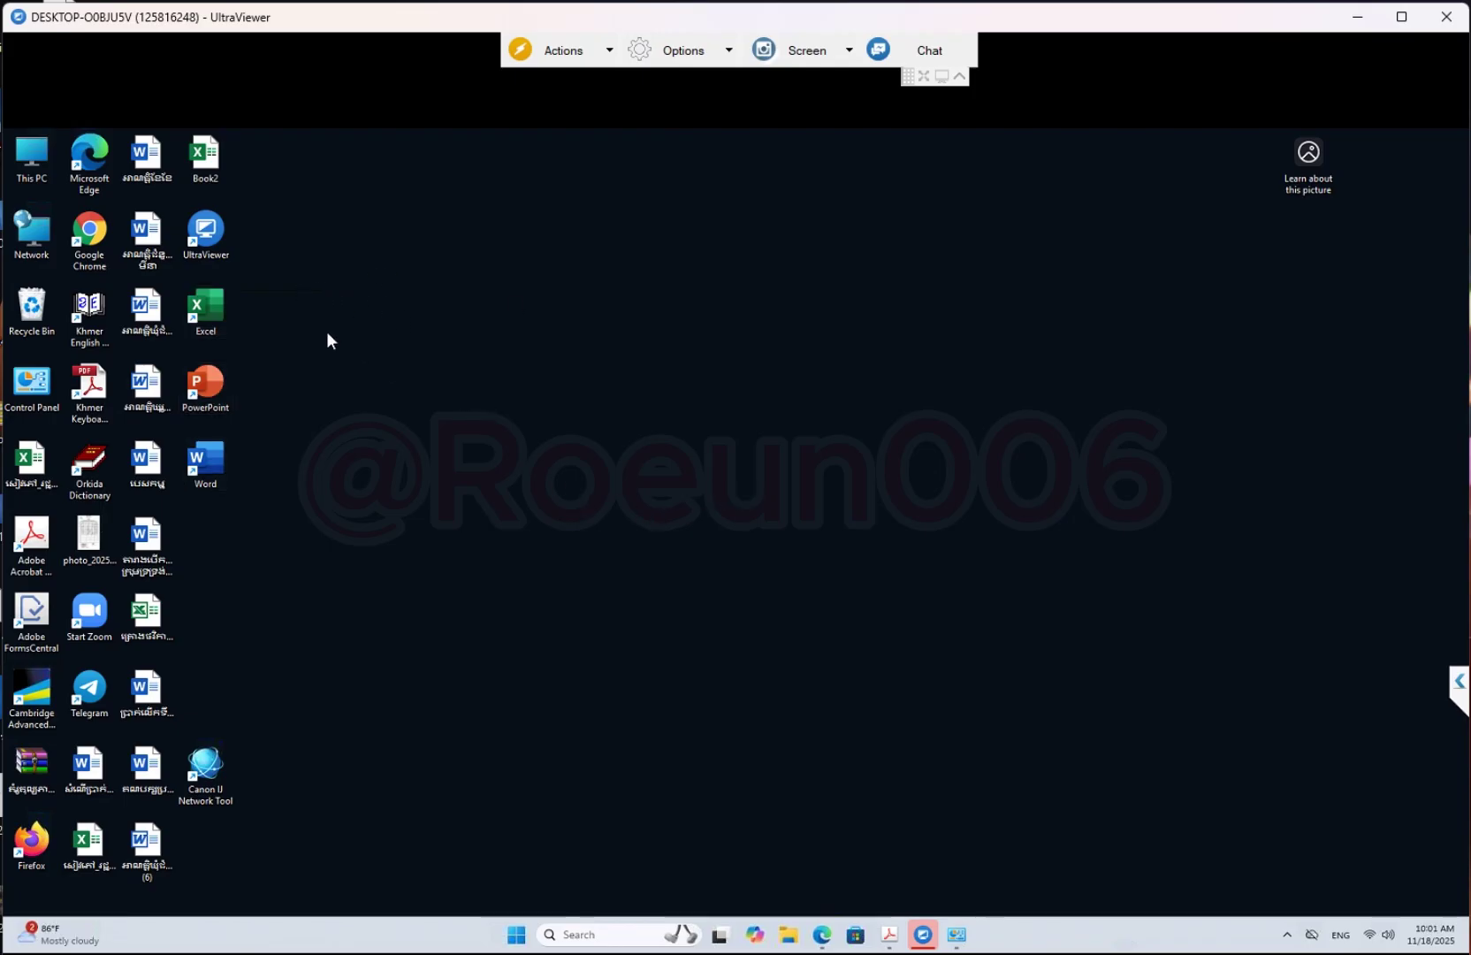
{"action": "left_click_drag", "start_coordinate": [296, 290], "coordinate": [227, 660]}
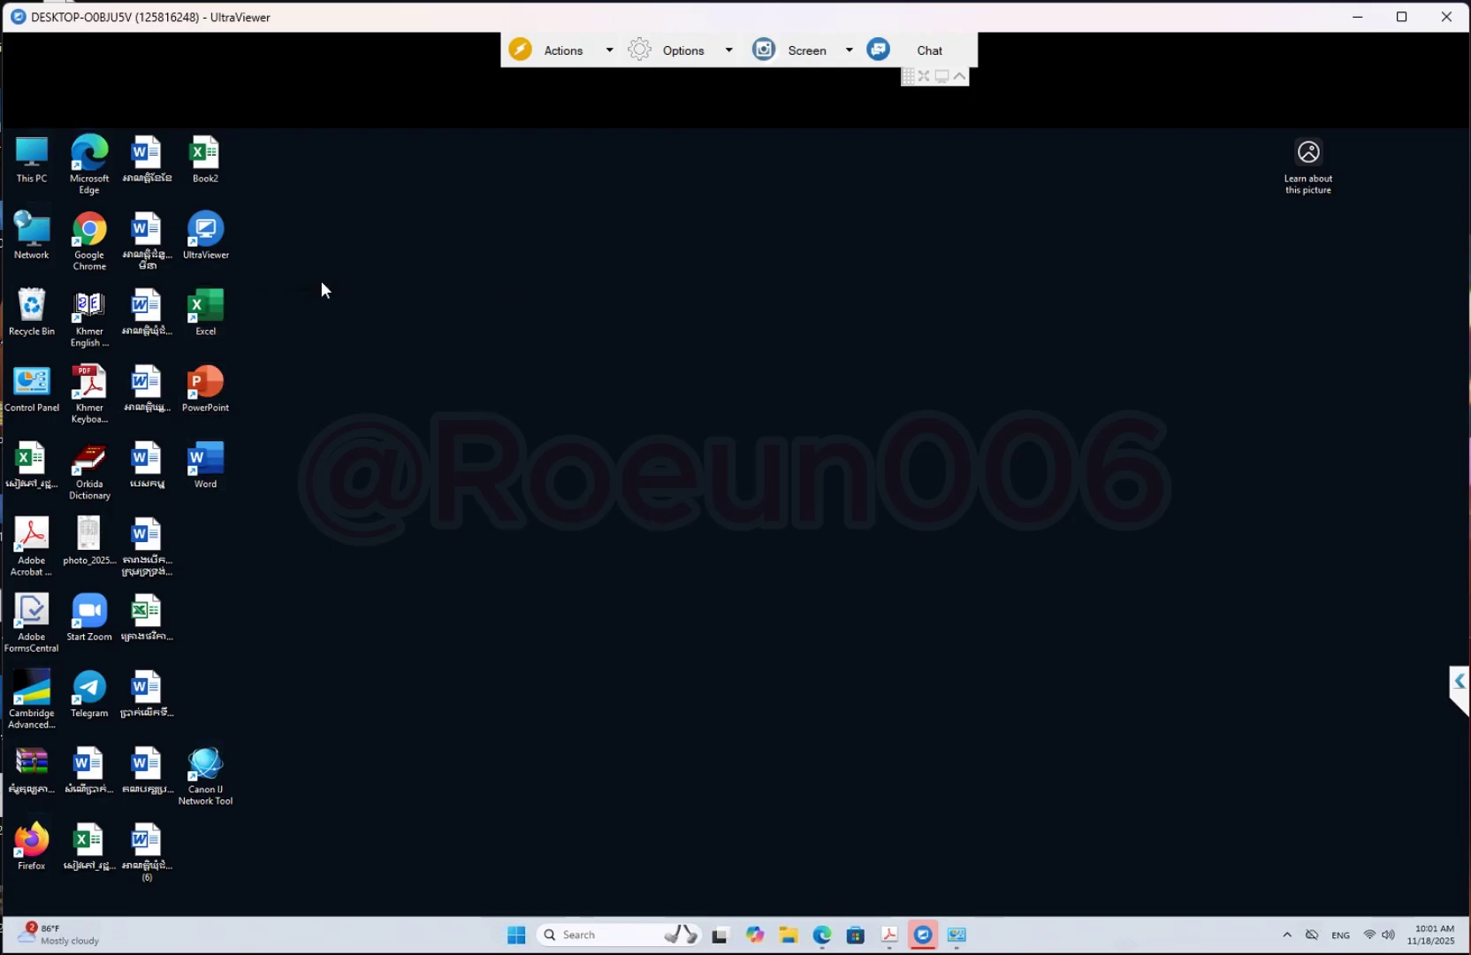